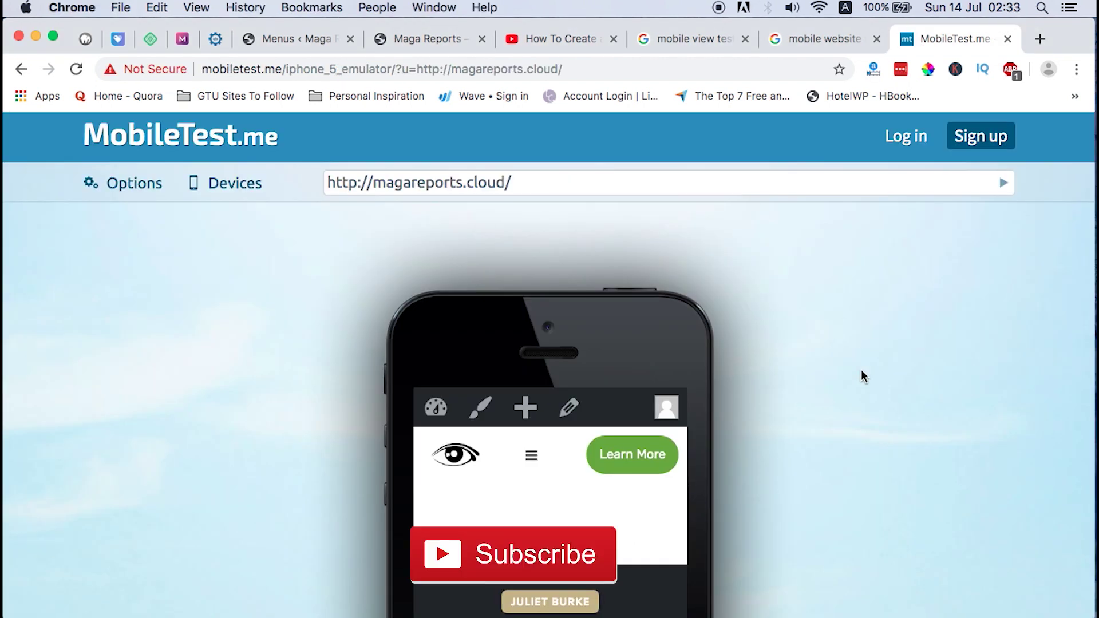
- Open the website's mobile navigation menu in the iPhone 5 emulator and view its items
scroll(862, 372, down, 3)
scroll(861, 376, down, 2)
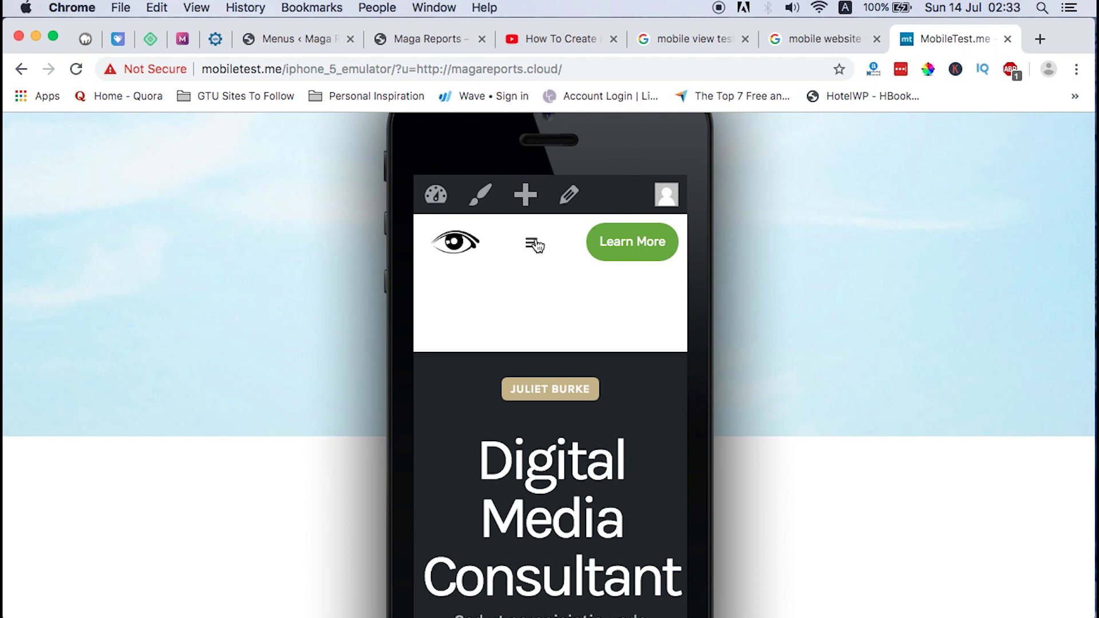
scroll(535, 245, up, 2)
click(534, 317)
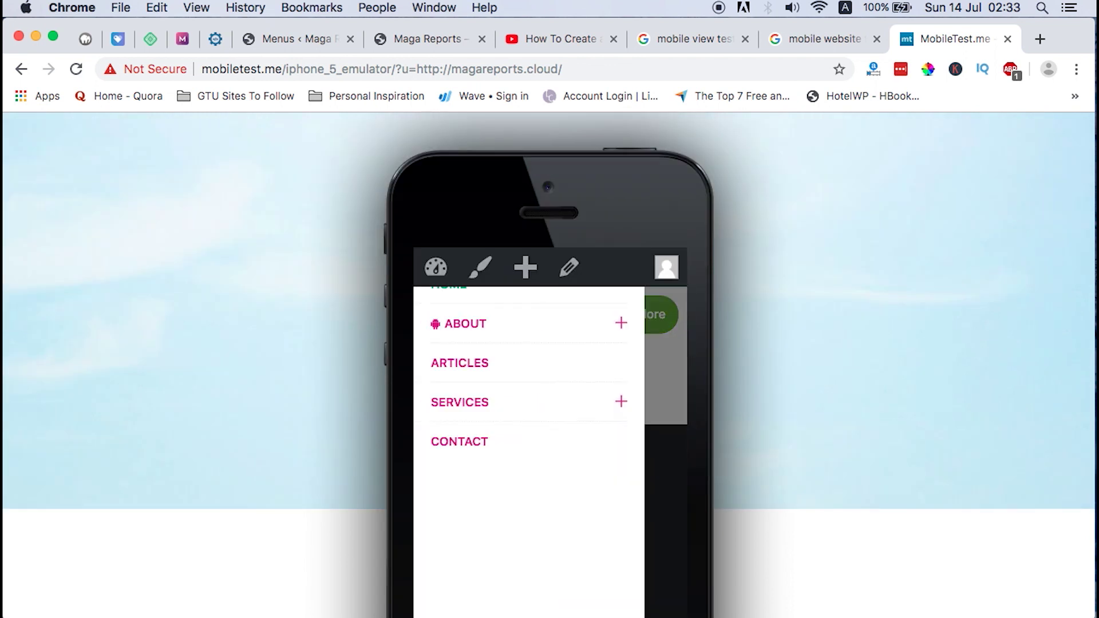
scroll(536, 343, down, 2)
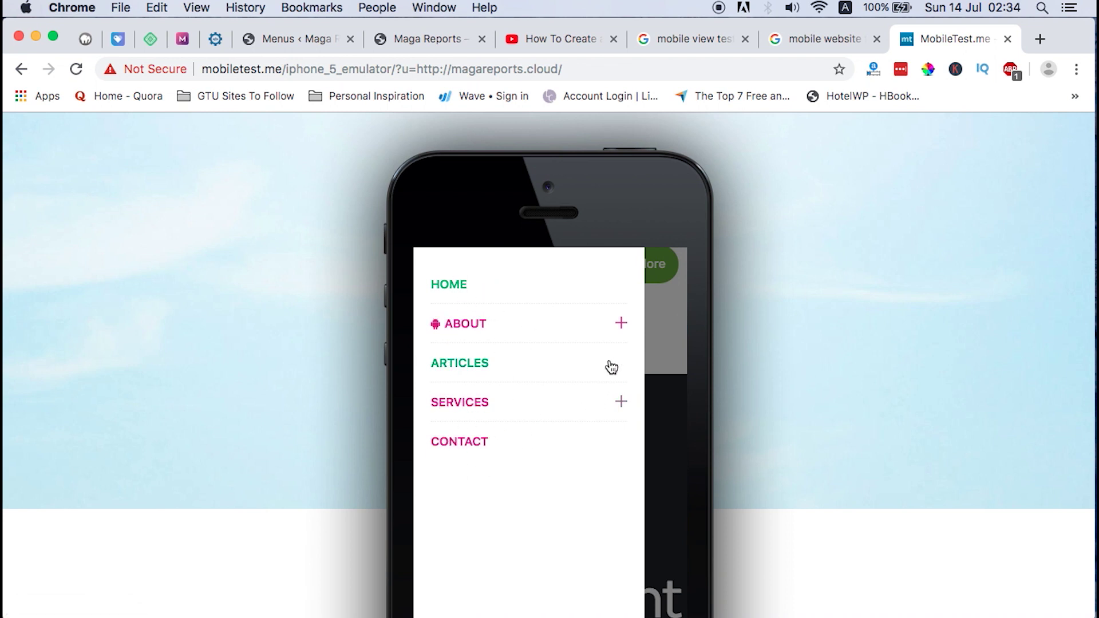
- Expand the About submenu in the mobile menu, look through its image content, and collapse it again
click(622, 327)
scroll(579, 461, down, 5)
scroll(579, 460, down, 12)
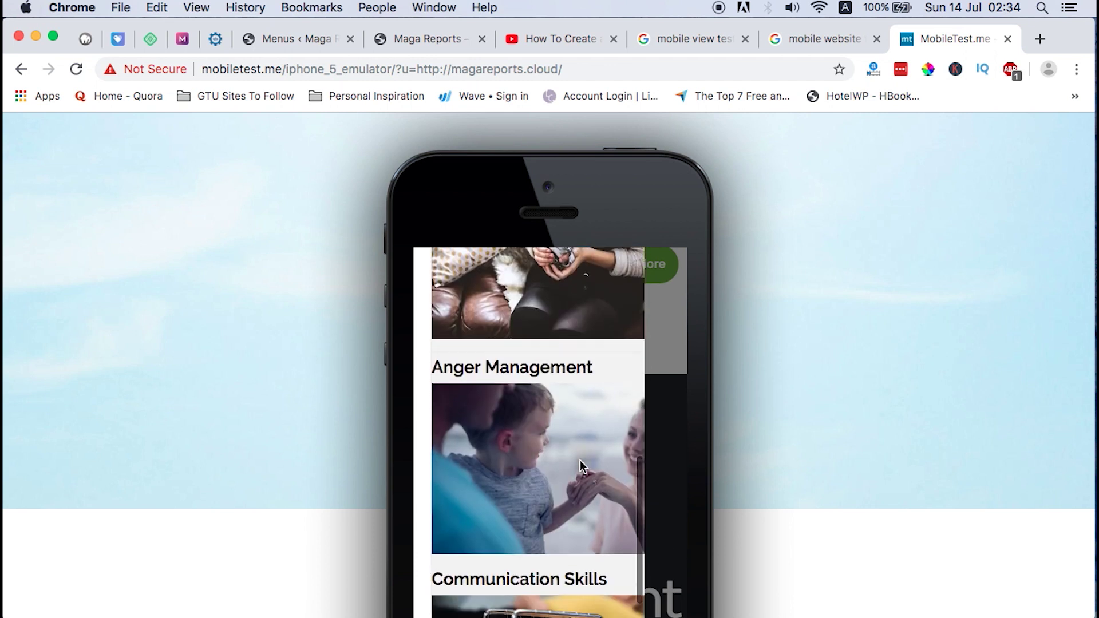
scroll(579, 460, down, 6)
scroll(580, 460, up, 8)
scroll(566, 315, up, 6)
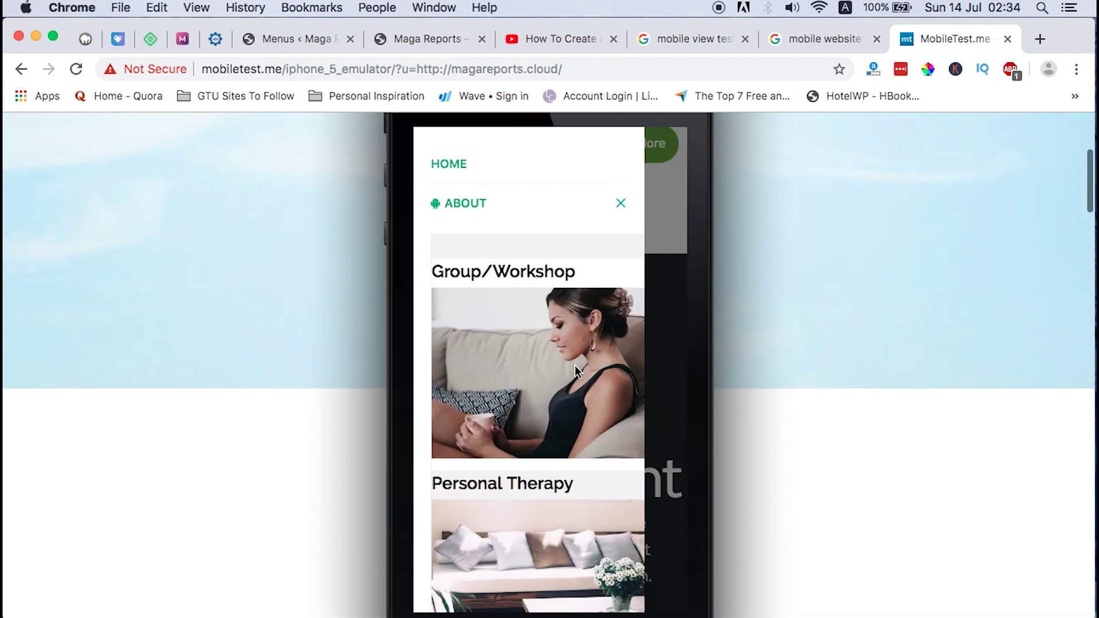
click(622, 205)
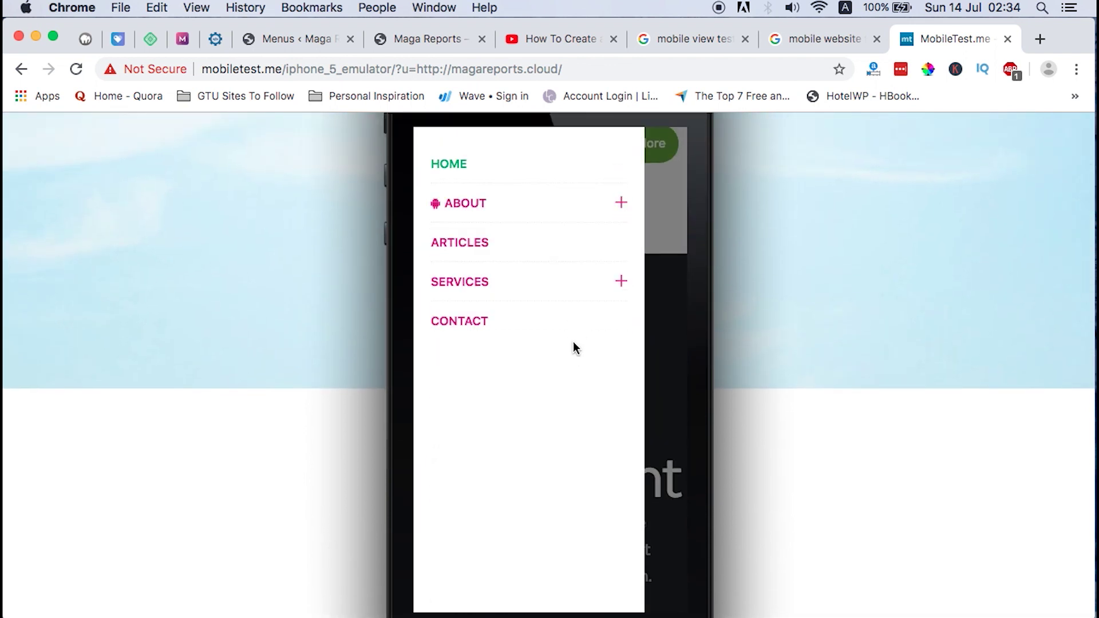
- Expand the Services submenu, look through its mega menu entries down to Easy Accomodation, and close the mobile menu
click(622, 283)
scroll(567, 378, down, 8)
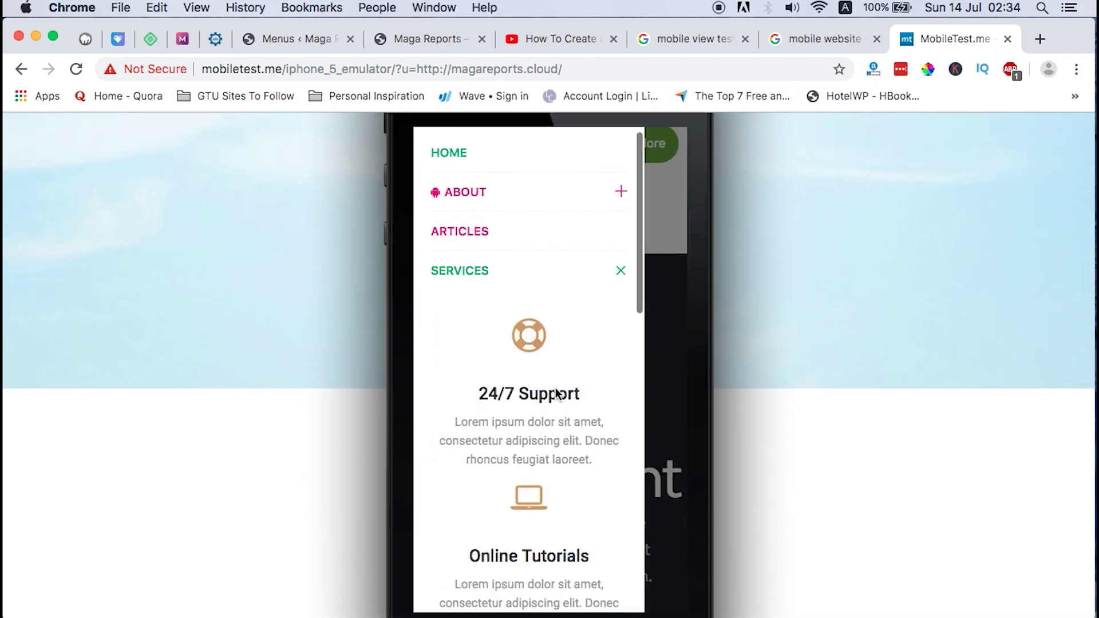
scroll(555, 387, down, 3)
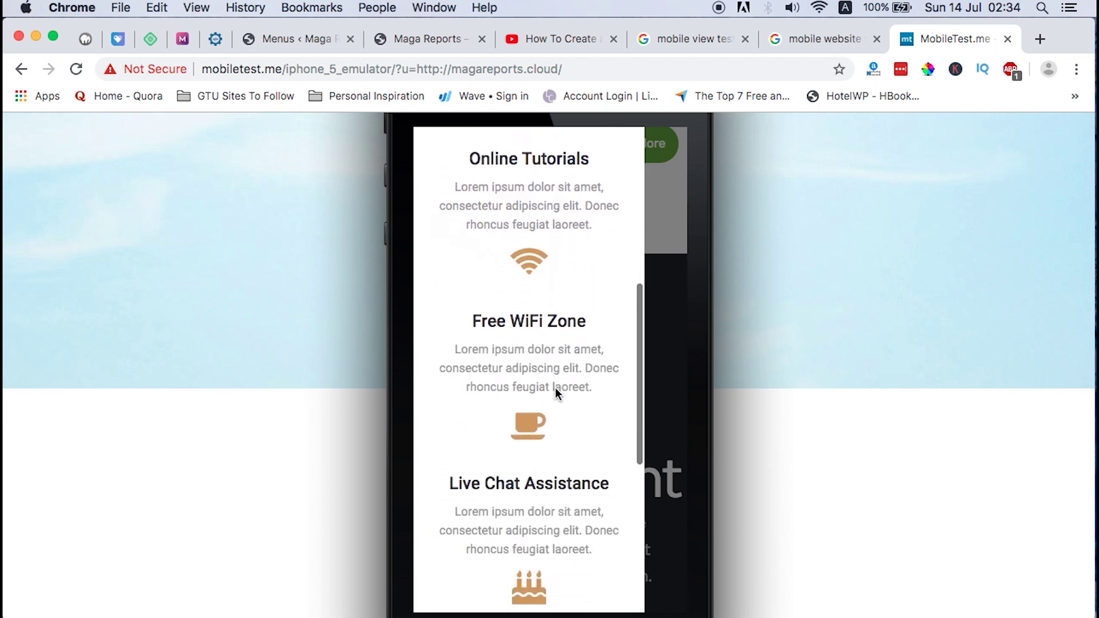
scroll(555, 388, down, 3)
scroll(556, 388, down, 5)
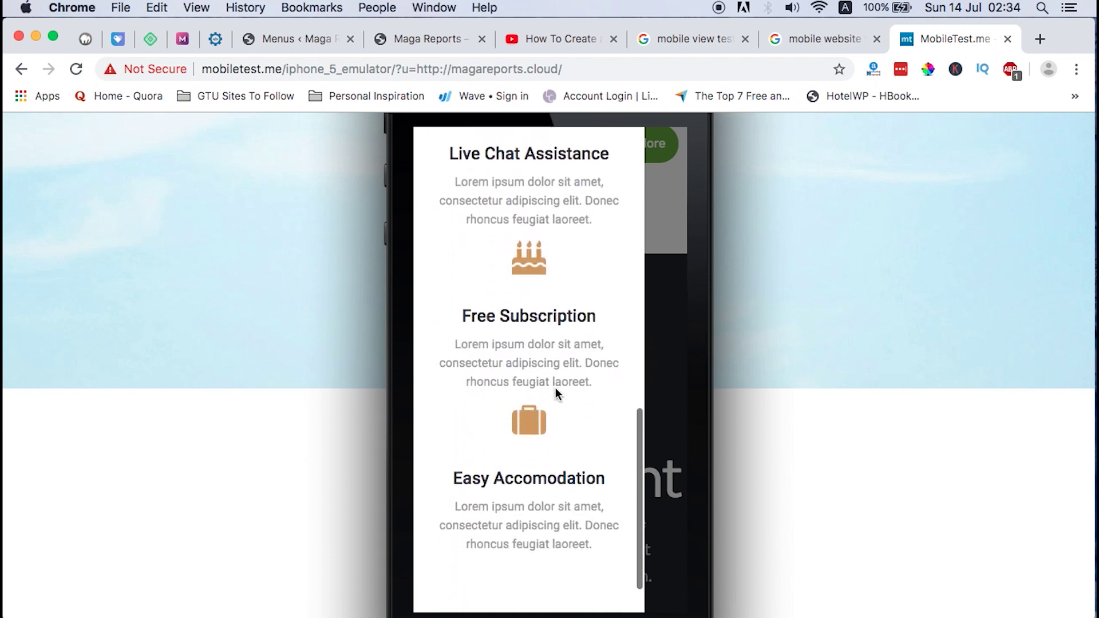
scroll(555, 387, up, 10)
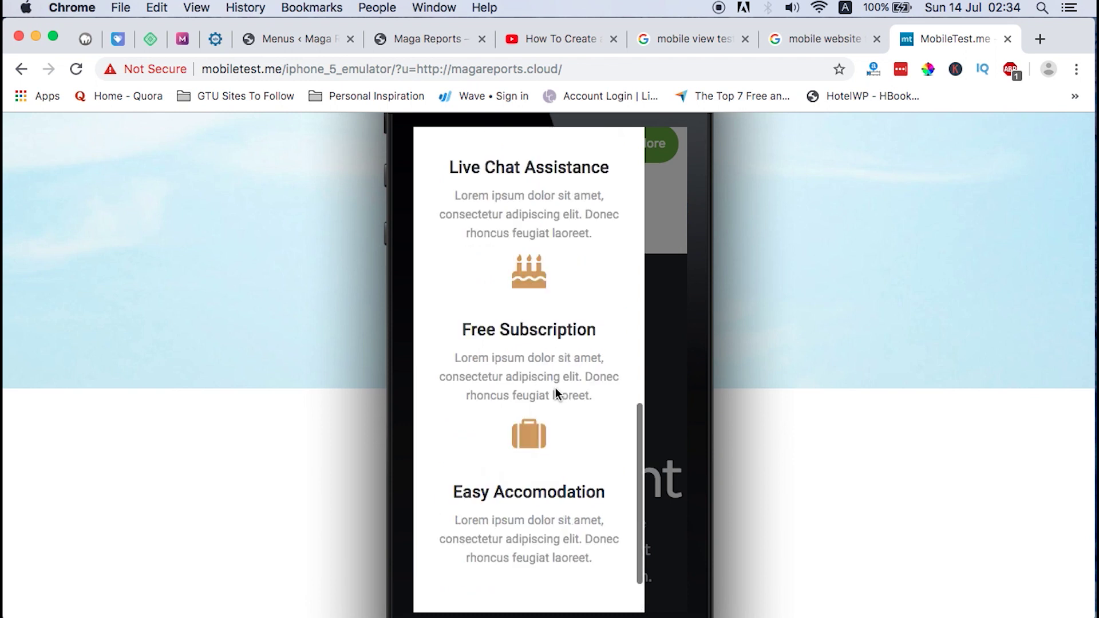
click(696, 395)
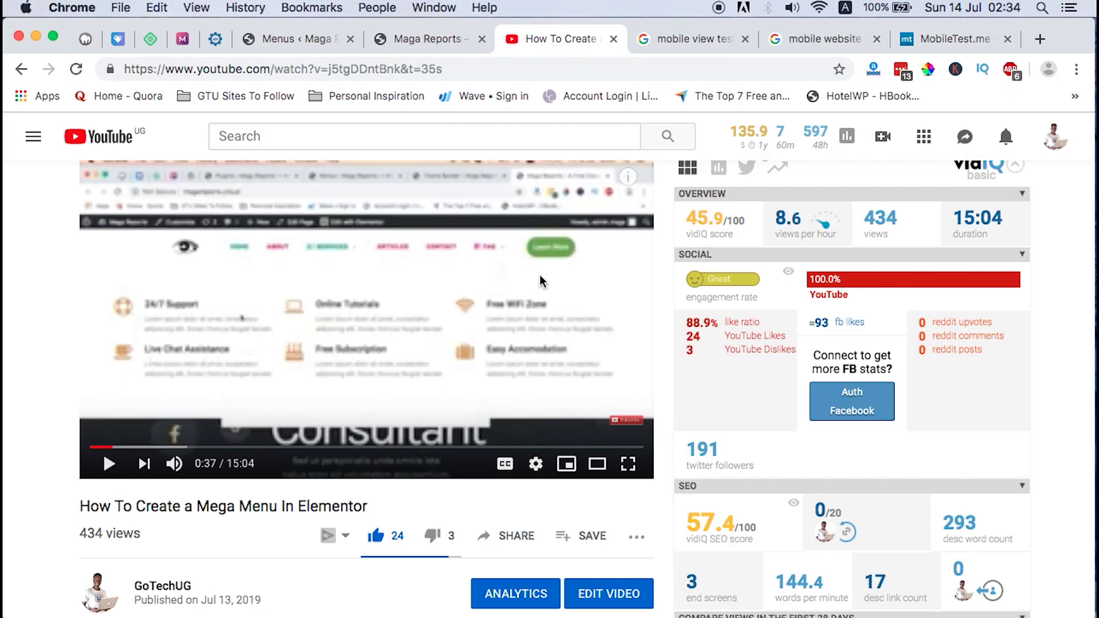
- Switch to the YouTube video "How To Create a Mega Menu In Elementor" and look over its description and comments
scroll(36, 483, down, 6)
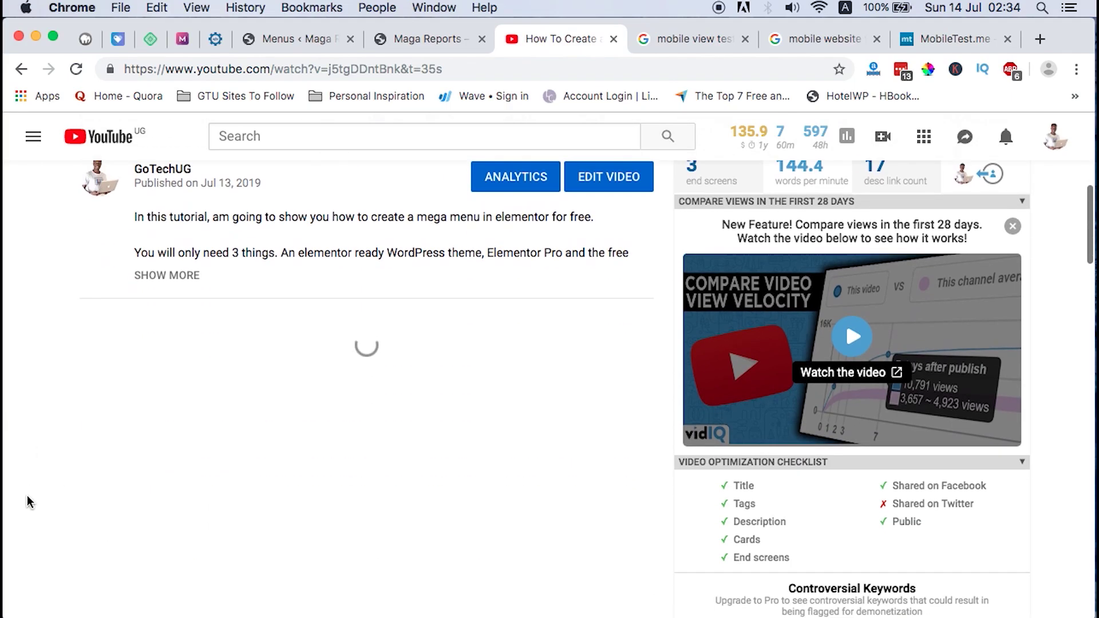
scroll(26, 495, down, 5)
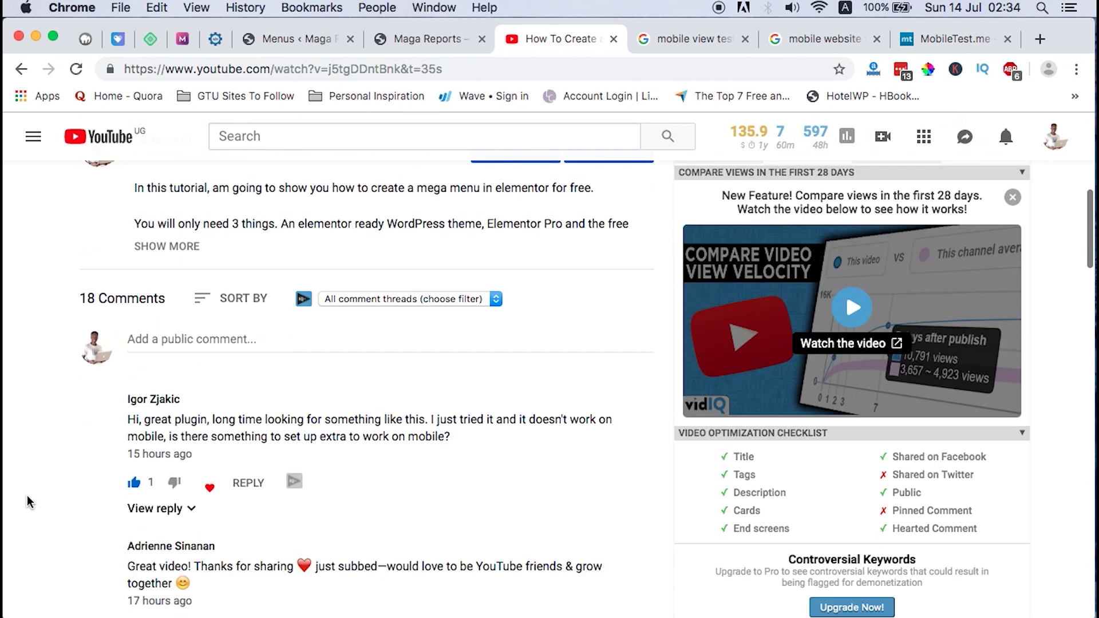
scroll(27, 496, up, 5)
scroll(26, 496, up, 5)
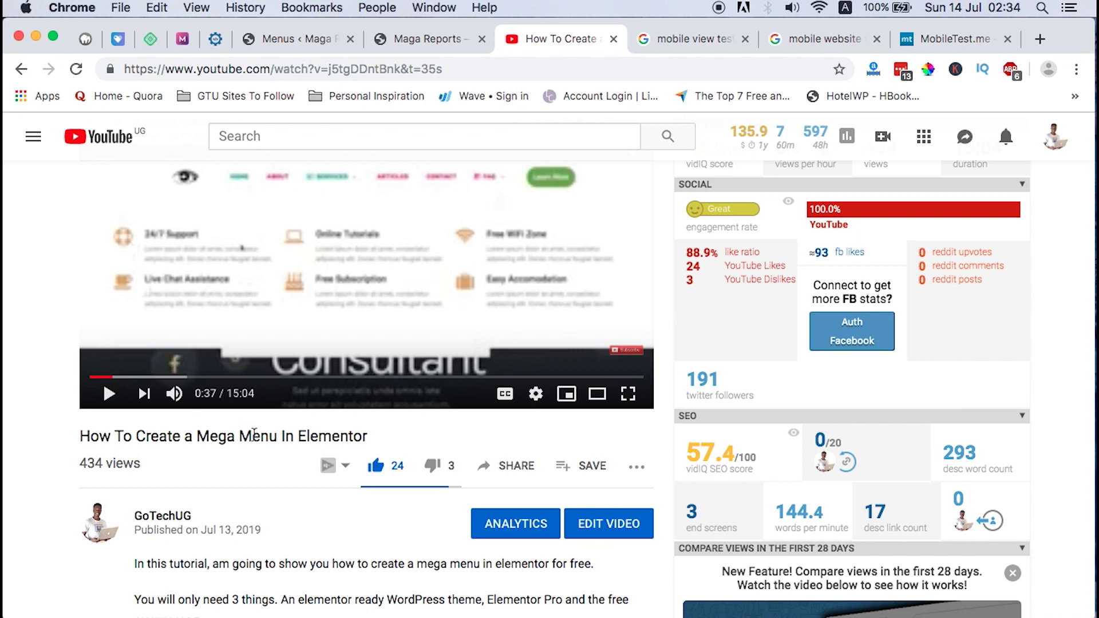
- Read the video's comments, highlighting the viewers' questions about how the mega menu works on mobile screens and tablets
scroll(285, 311, down, 8)
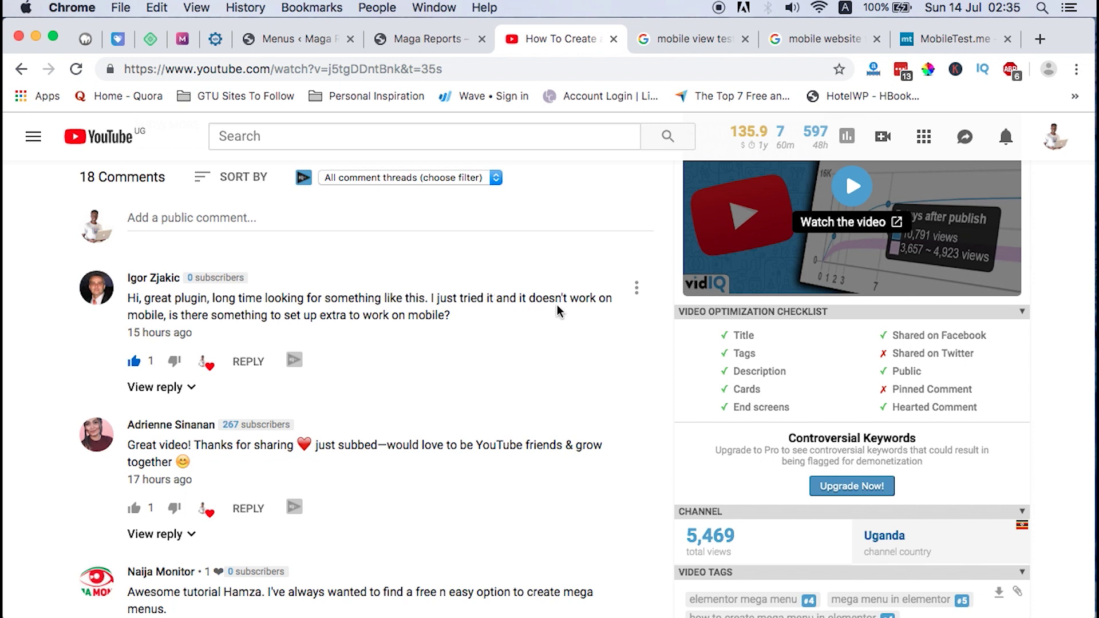
drag(201, 316, 464, 313)
scroll(450, 450, down, 10)
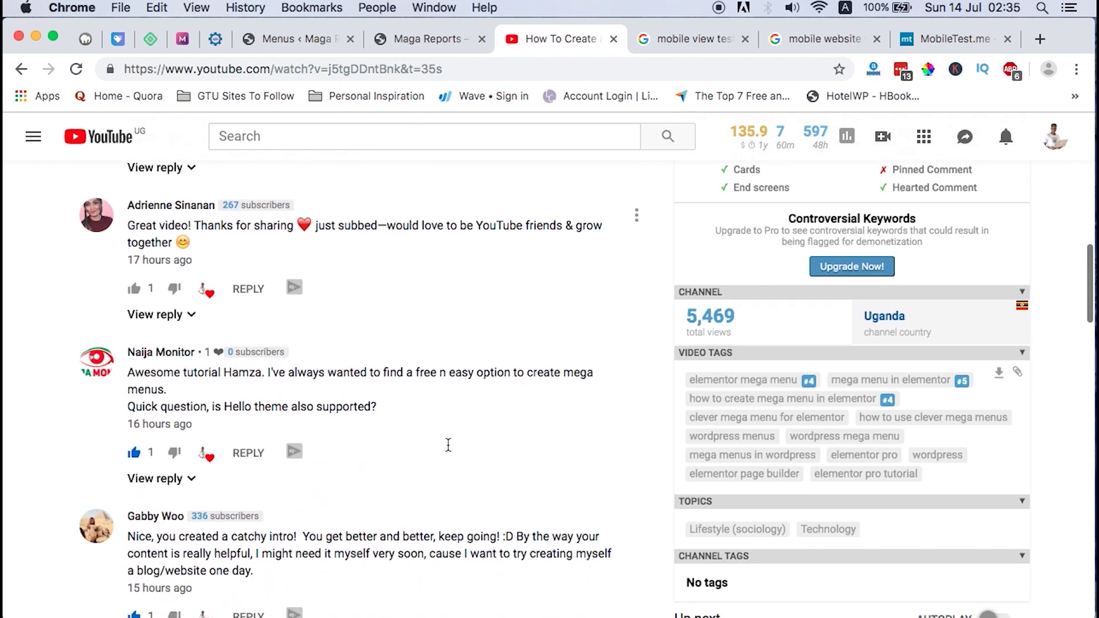
scroll(449, 451, down, 2)
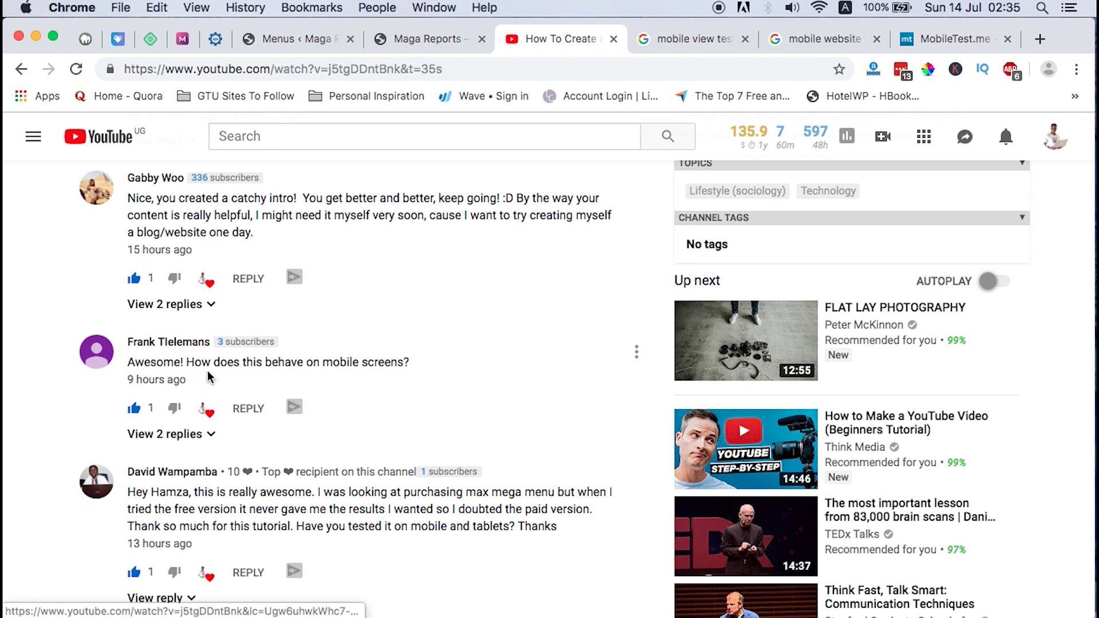
drag(304, 362, 391, 362)
scroll(371, 306, down, 4)
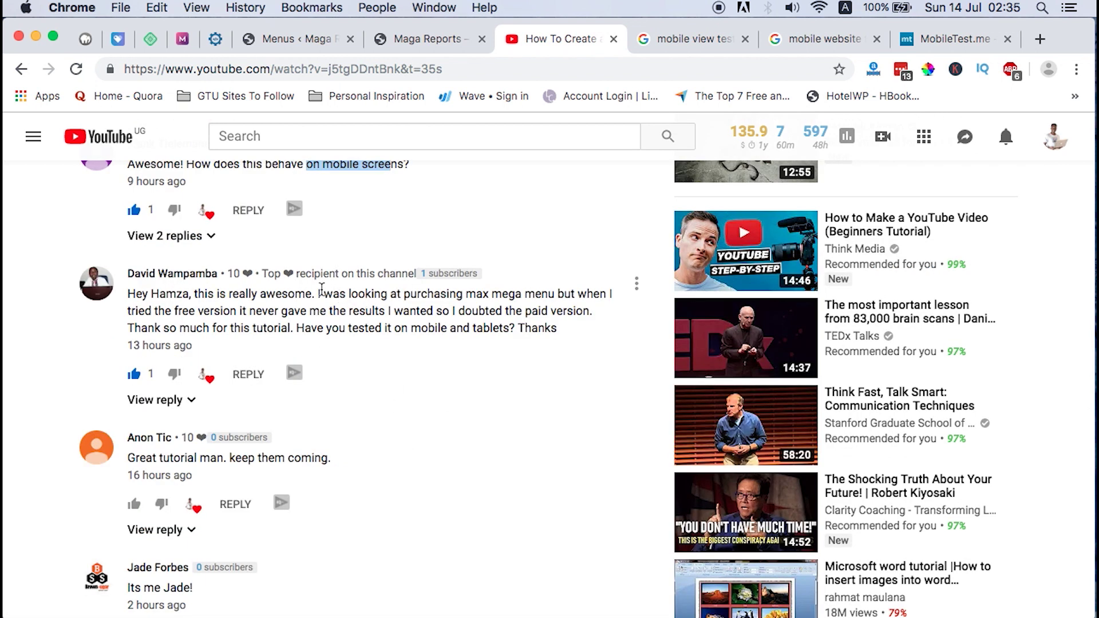
drag(296, 329, 500, 326)
scroll(492, 344, up, 10)
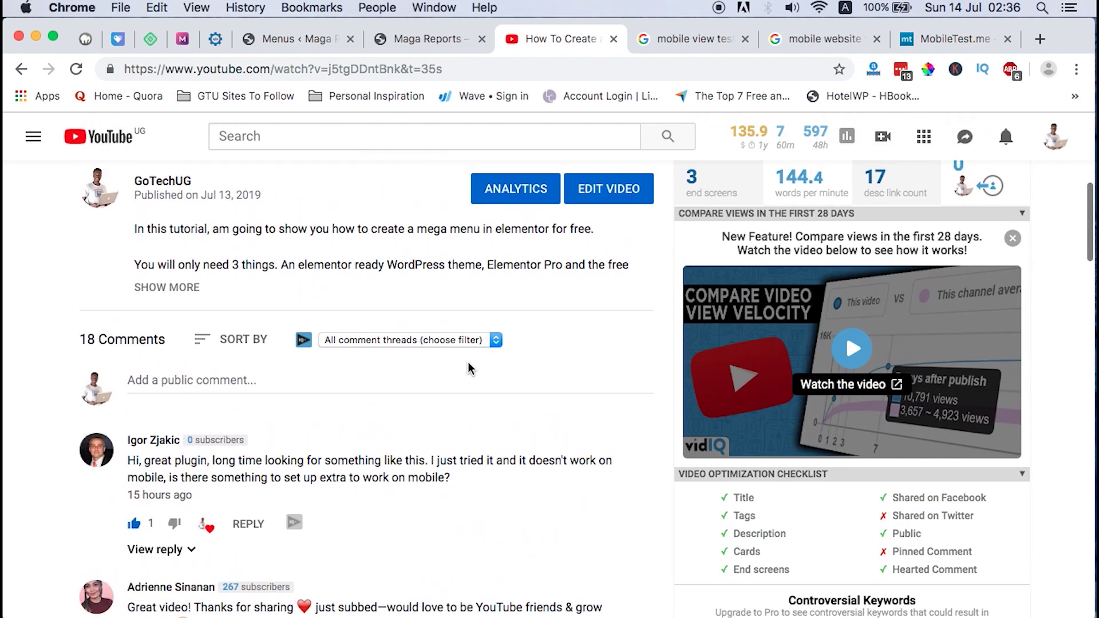
scroll(468, 368, up, 8)
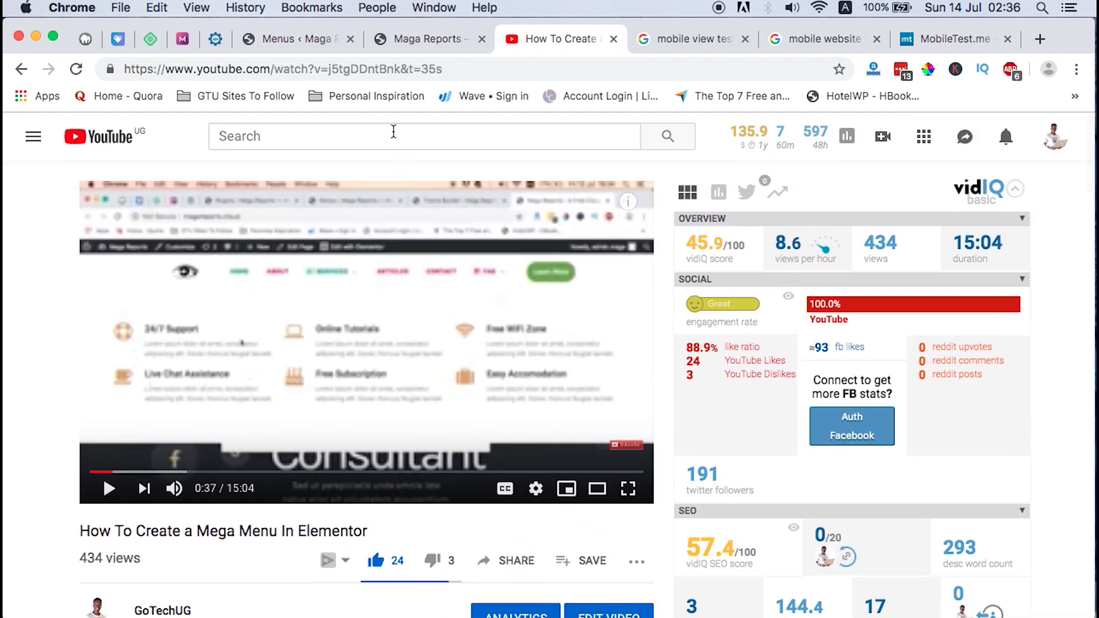
- Return to the MobileTest.me emulator and reopen the mobile menu to view its items and the expanded Services submenu
click(953, 39)
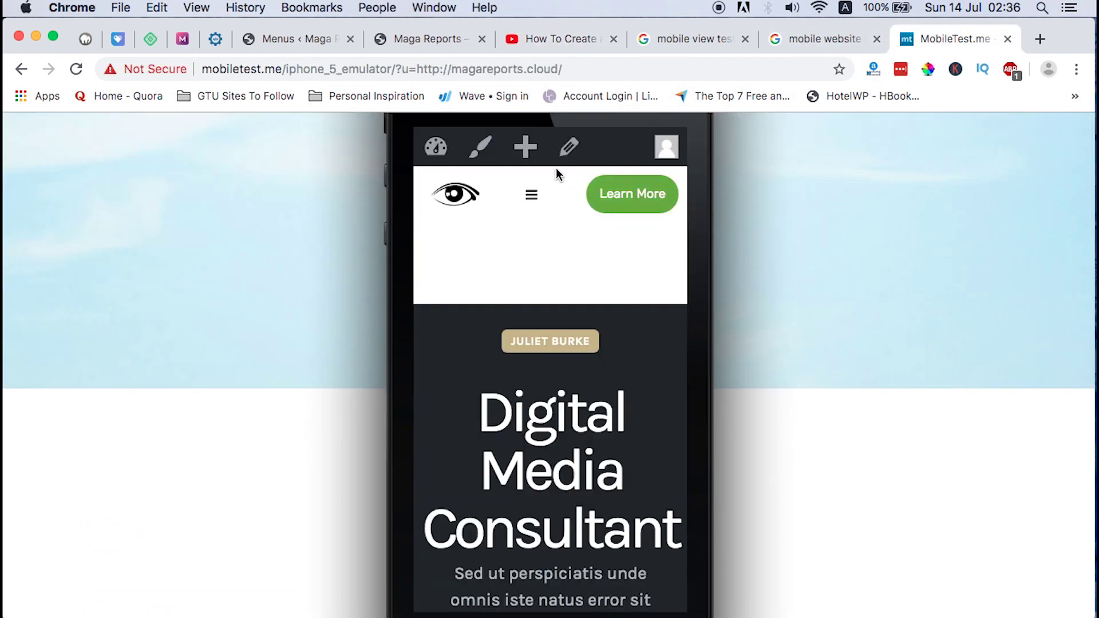
click(531, 194)
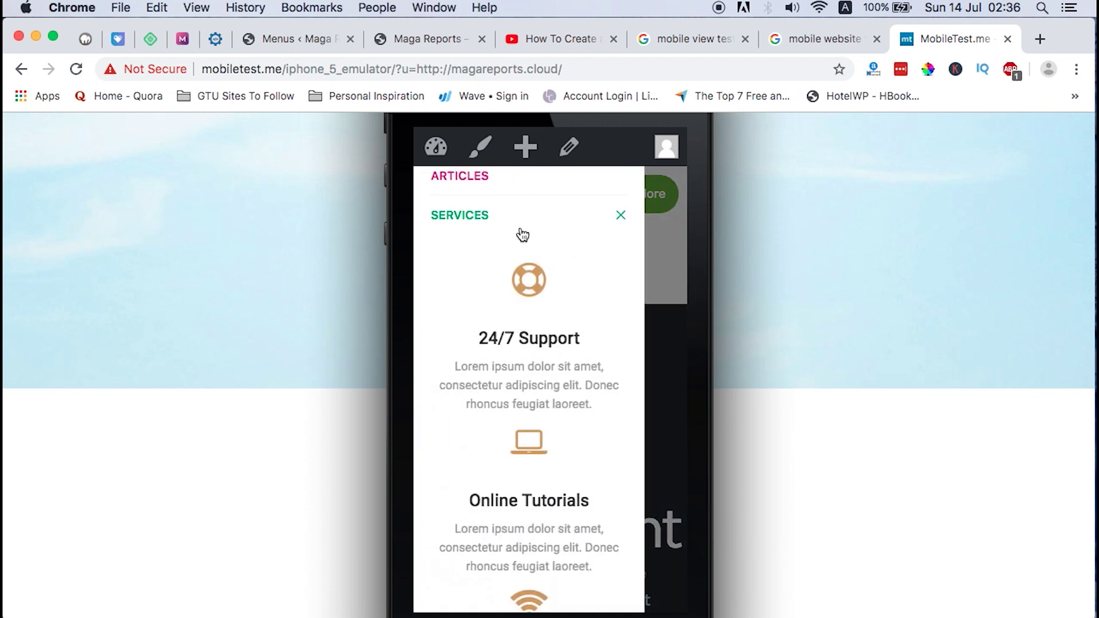
scroll(563, 228, up, 5)
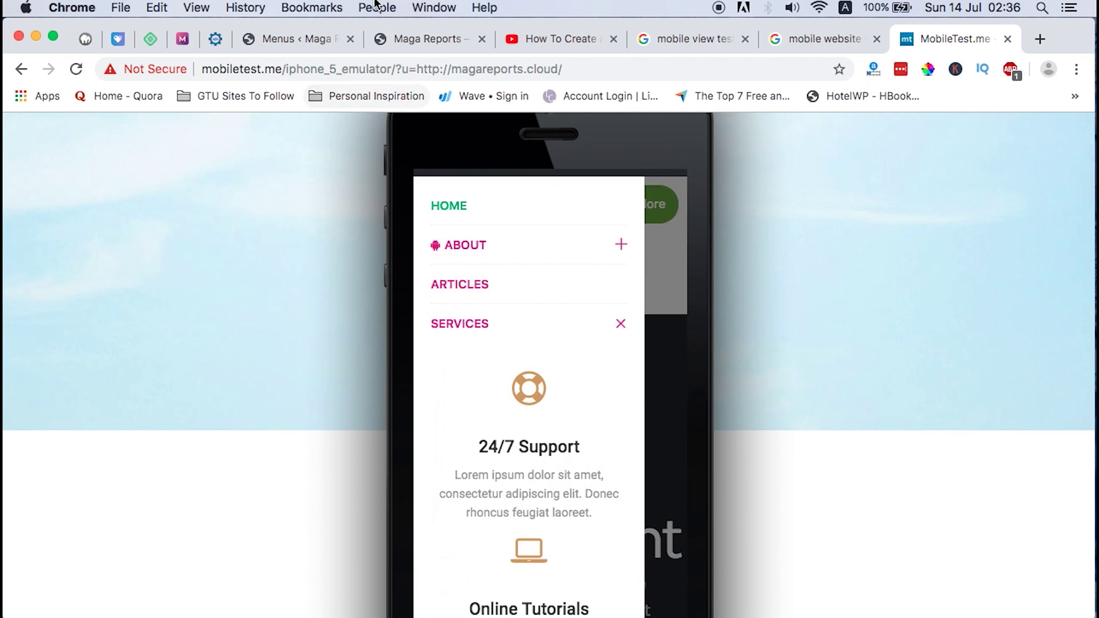
- Switch to the Maga Reports WordPress dashboard and review the list of installed plugins
click(401, 36)
click(307, 33)
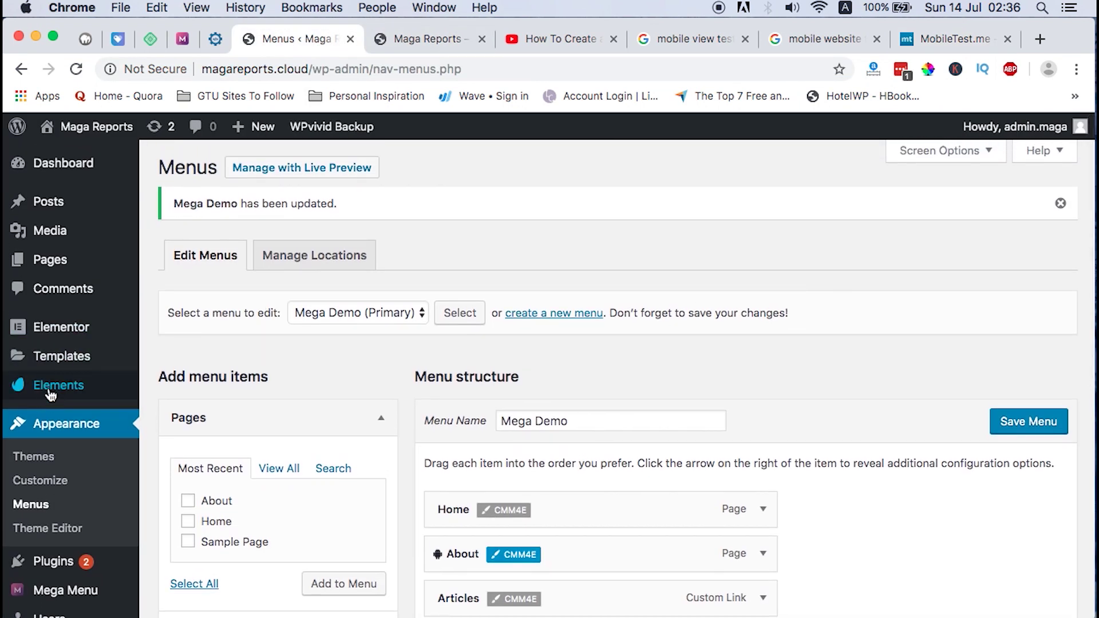
mouse_move(57, 338)
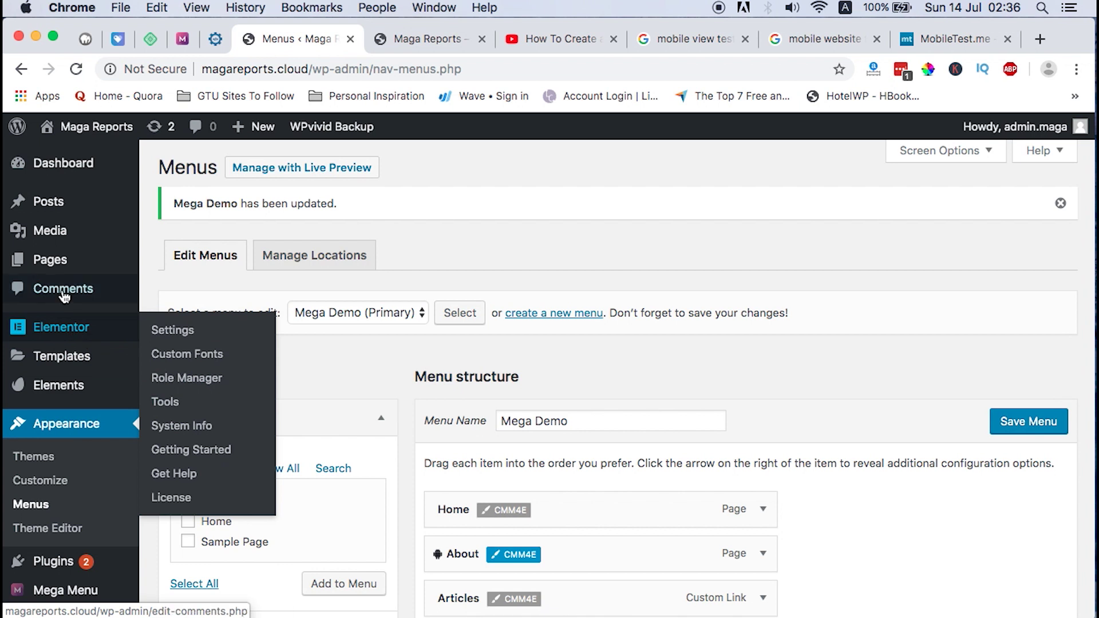
scroll(69, 401, down, 1)
click(74, 498)
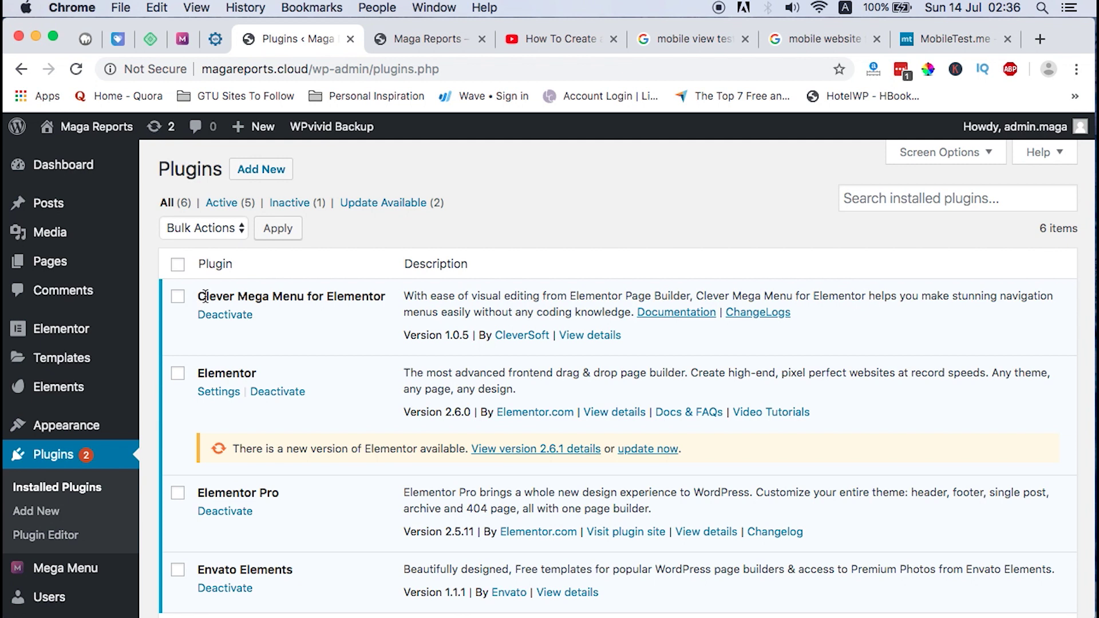
scroll(609, 395, down, 5)
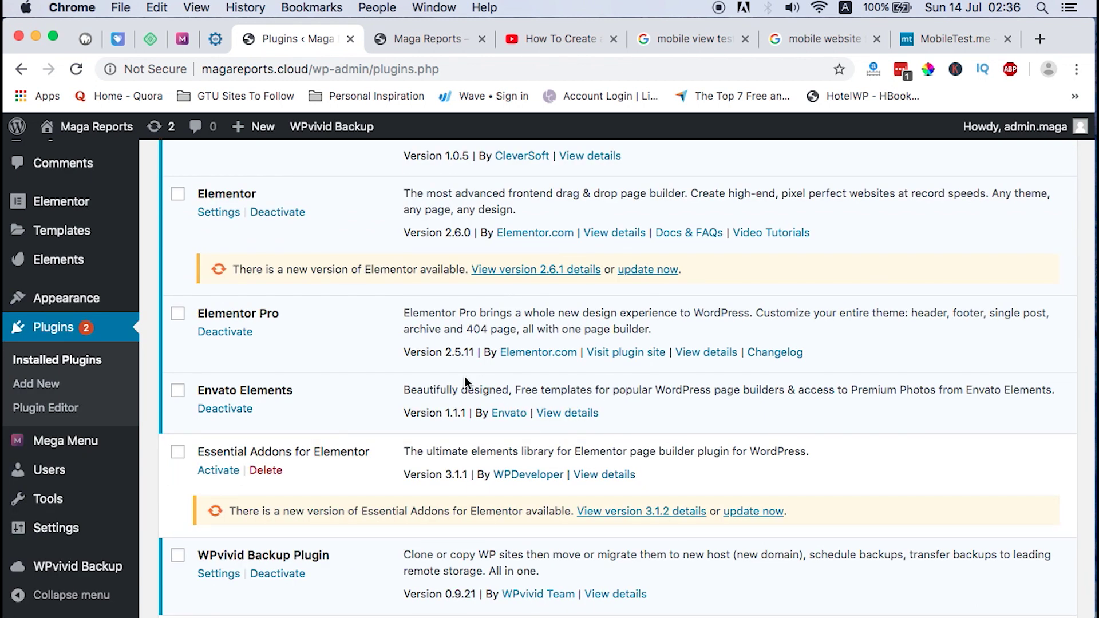
- Open Elementor's Theme Builder page listing the site's header templates
mouse_move(72, 295)
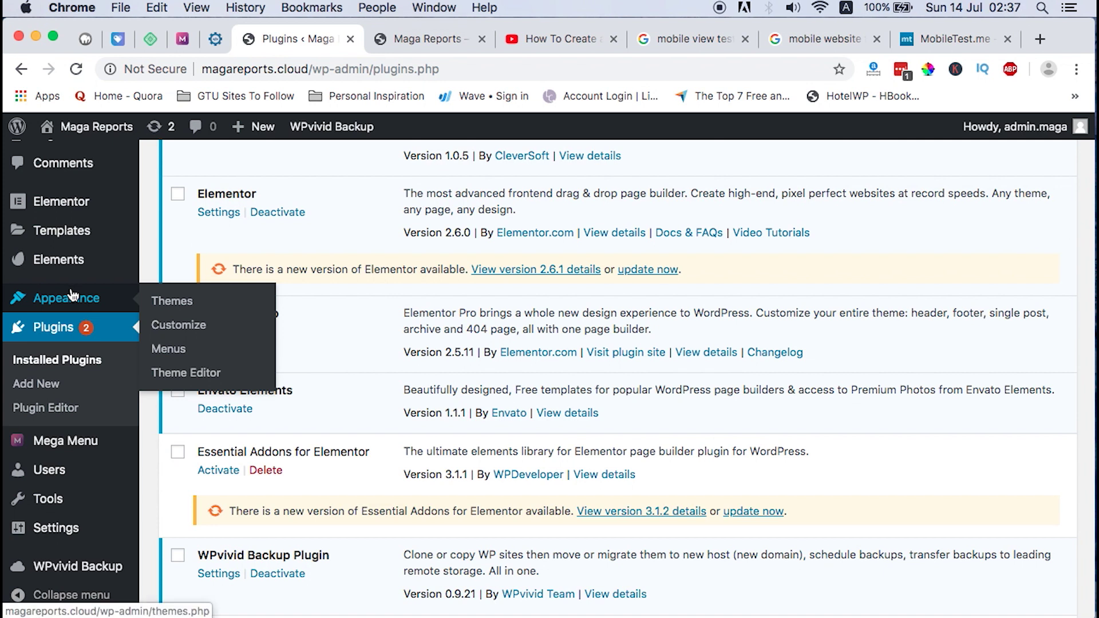
scroll(304, 363, down, 1)
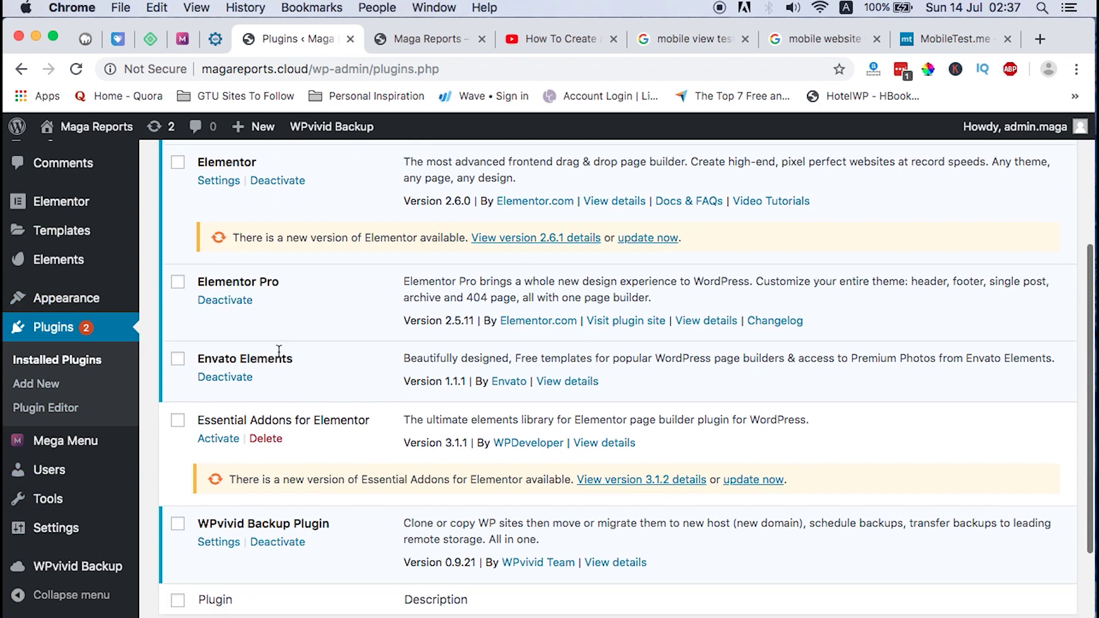
mouse_move(188, 246)
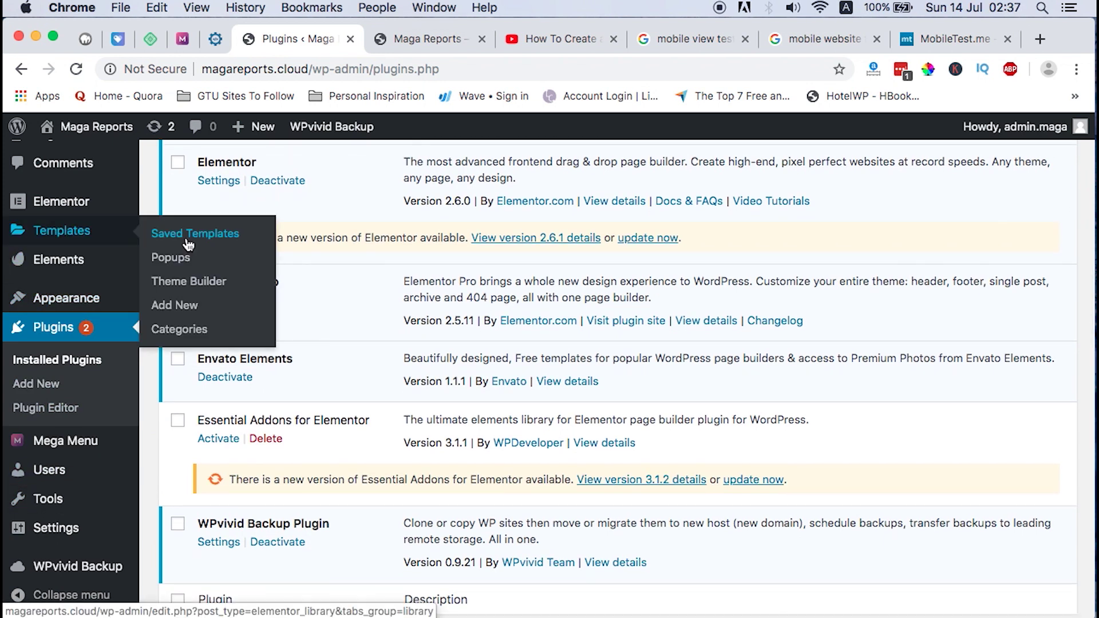
click(190, 288)
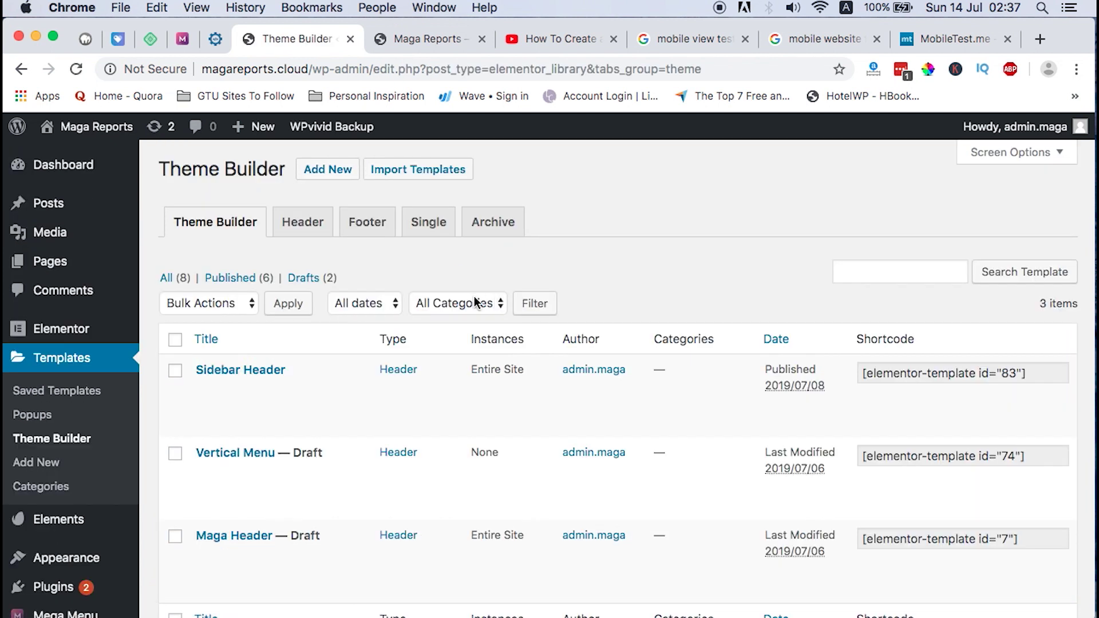
click(334, 171)
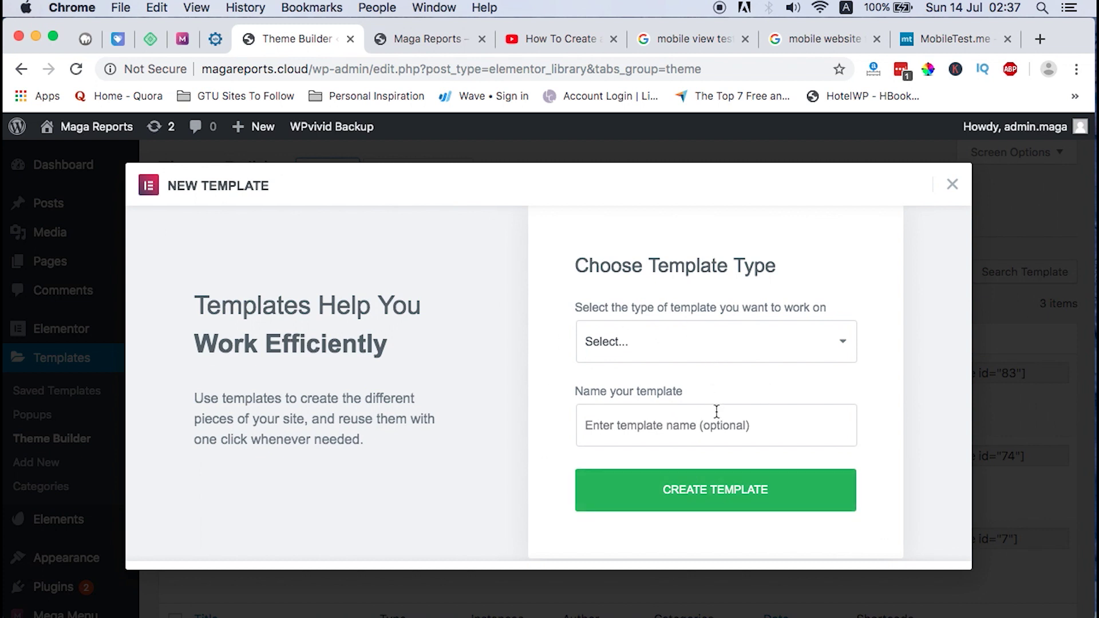
click(699, 337)
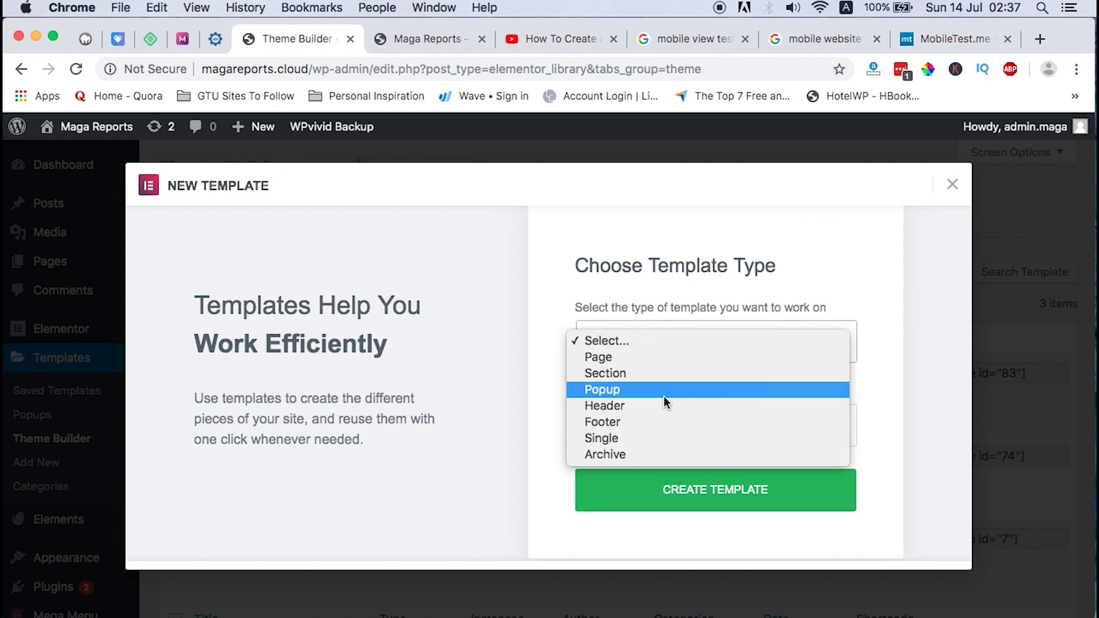
click(626, 405)
click(681, 422)
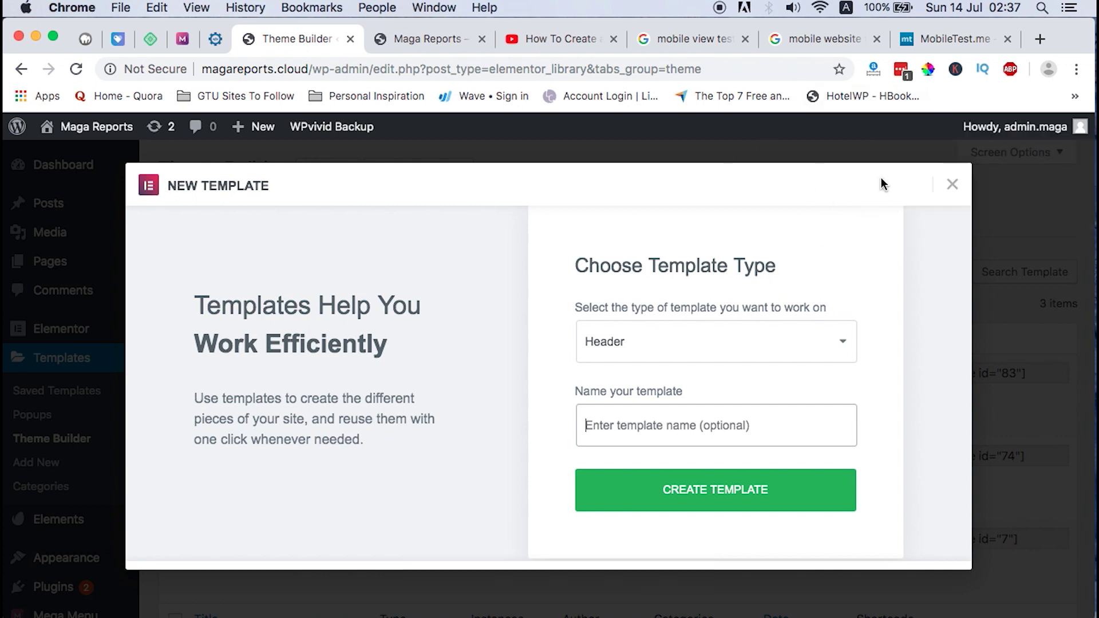
click(951, 187)
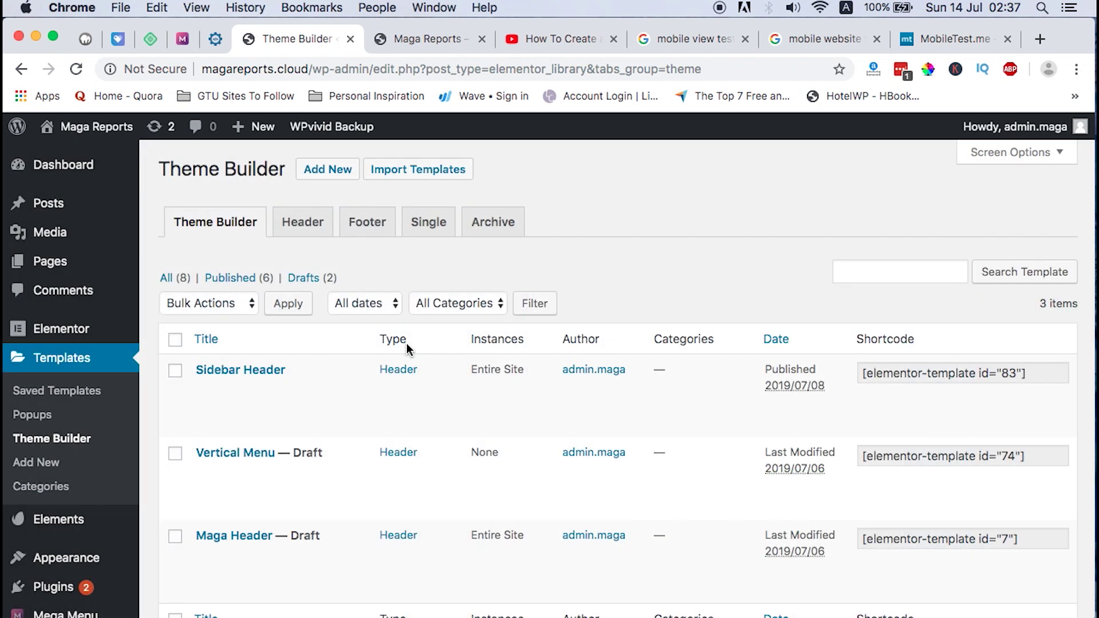
- Open the Sidebar Header template in the Elementor editor and open its Navigation Menu widget for editing
scroll(407, 343, down, 3)
click(212, 335)
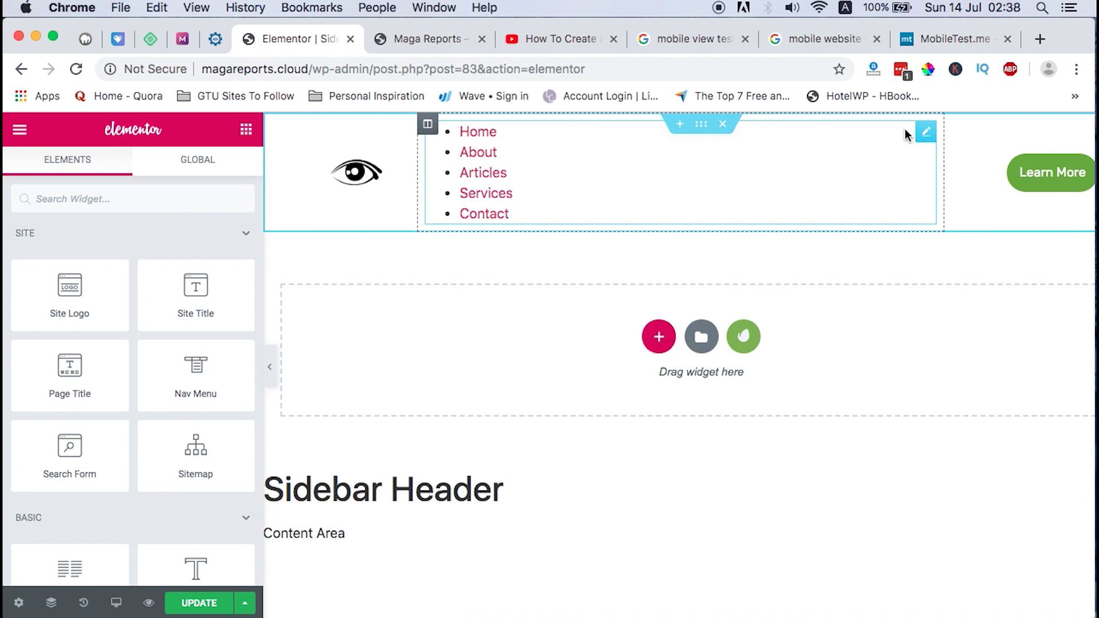
click(926, 134)
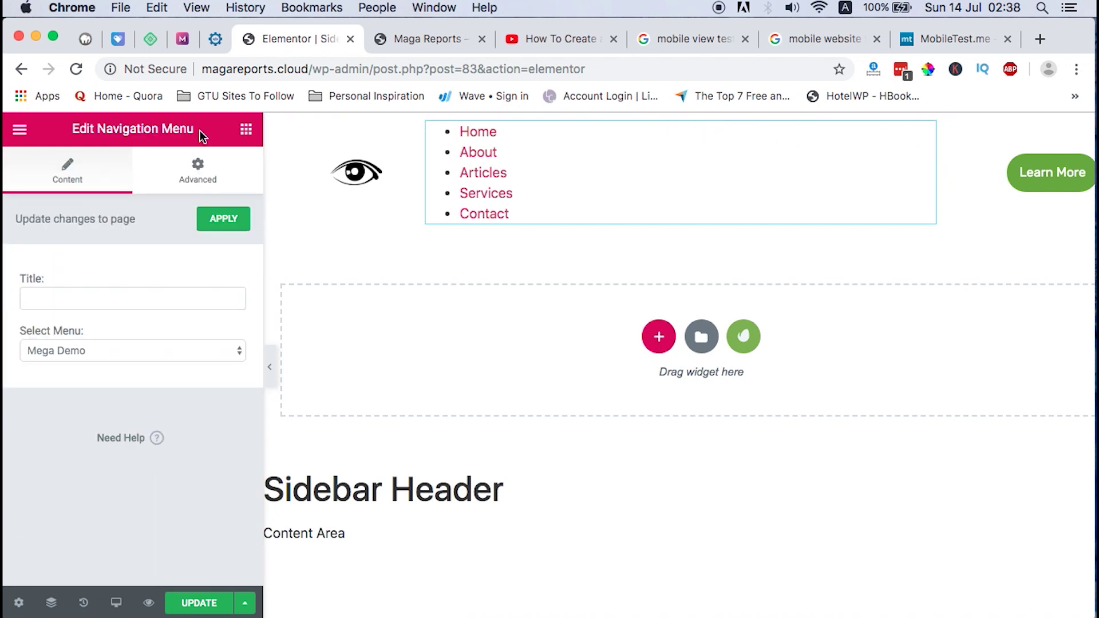
- Search the widgets for "menu" and add a Navigation Menu widget above the existing menu in the header
click(246, 133)
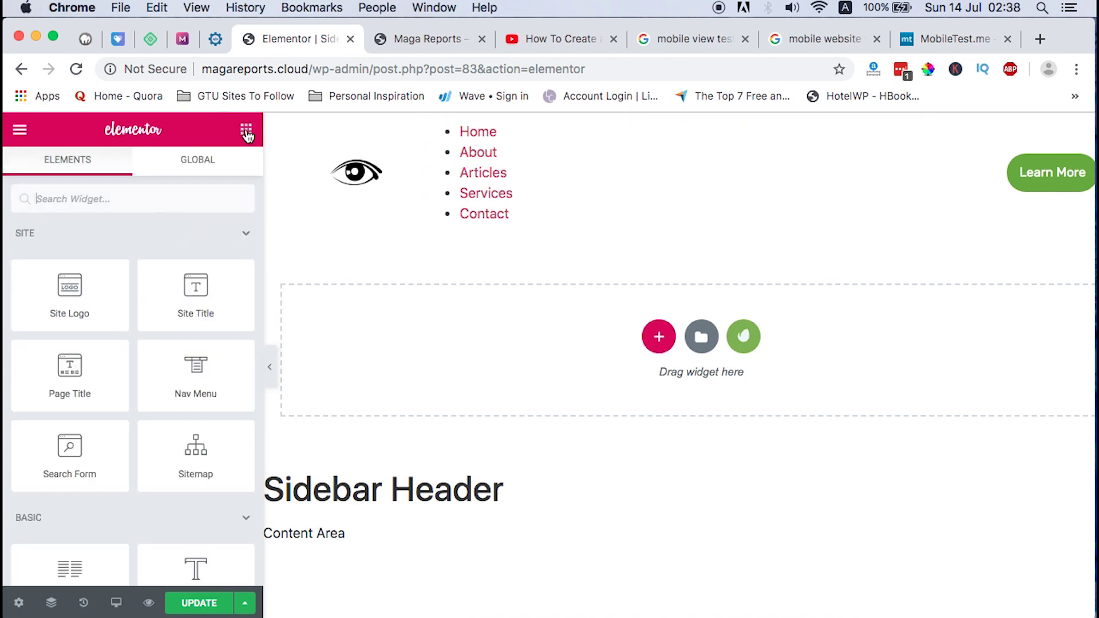
click(110, 198)
text(menu)
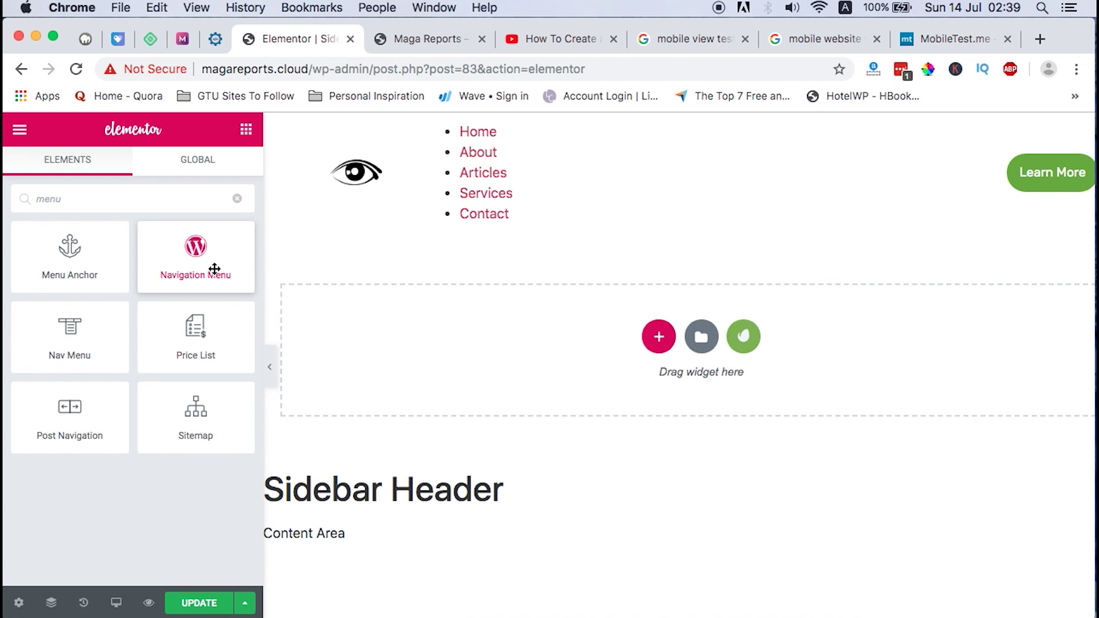
drag(448, 198, 580, 148)
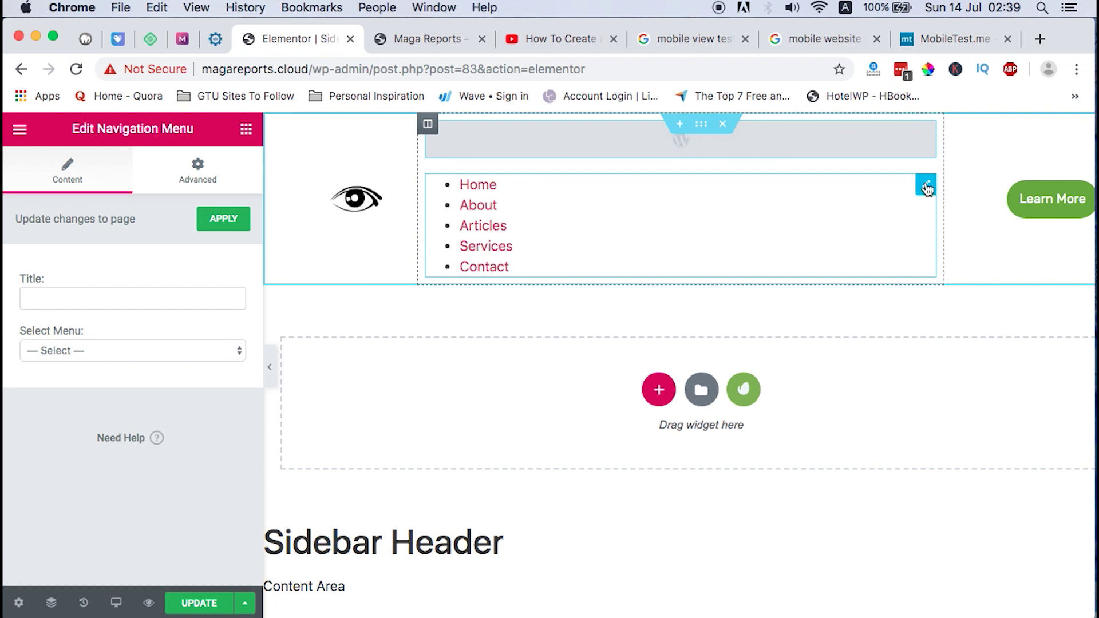
- Delete the old navigation menu widget from the header and assign the Mega Demo menu to the new one
right_click(927, 189)
click(955, 429)
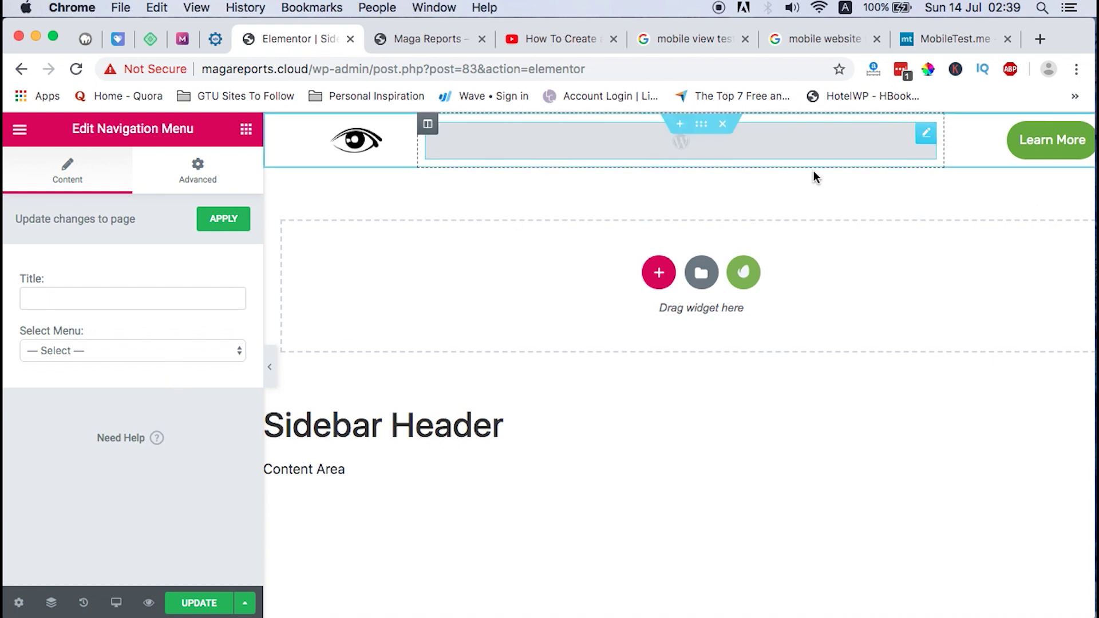
click(120, 350)
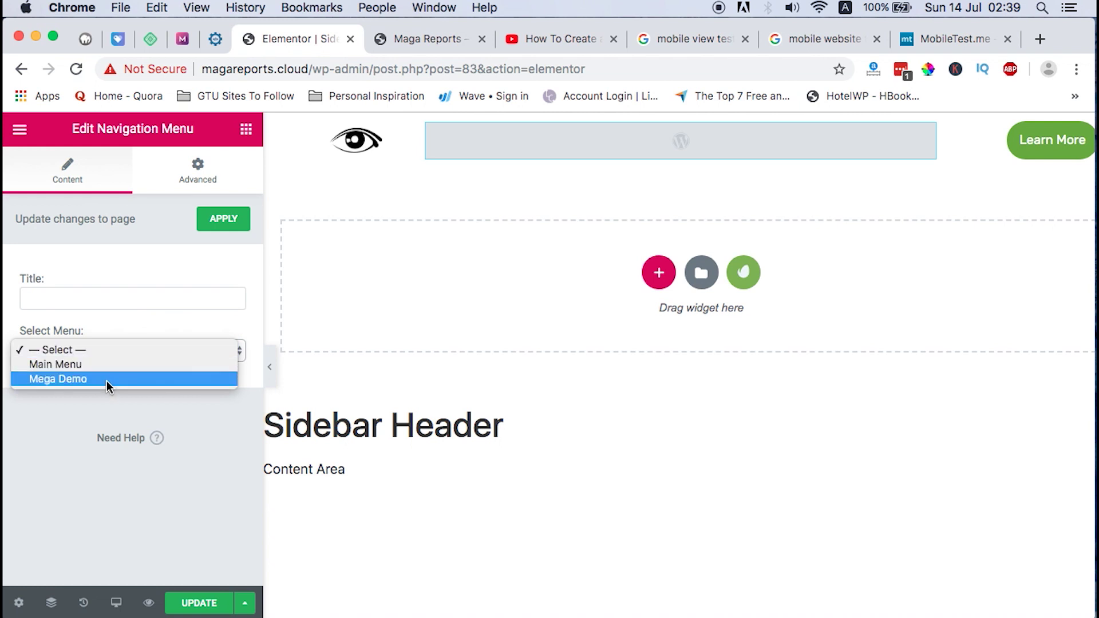
click(106, 380)
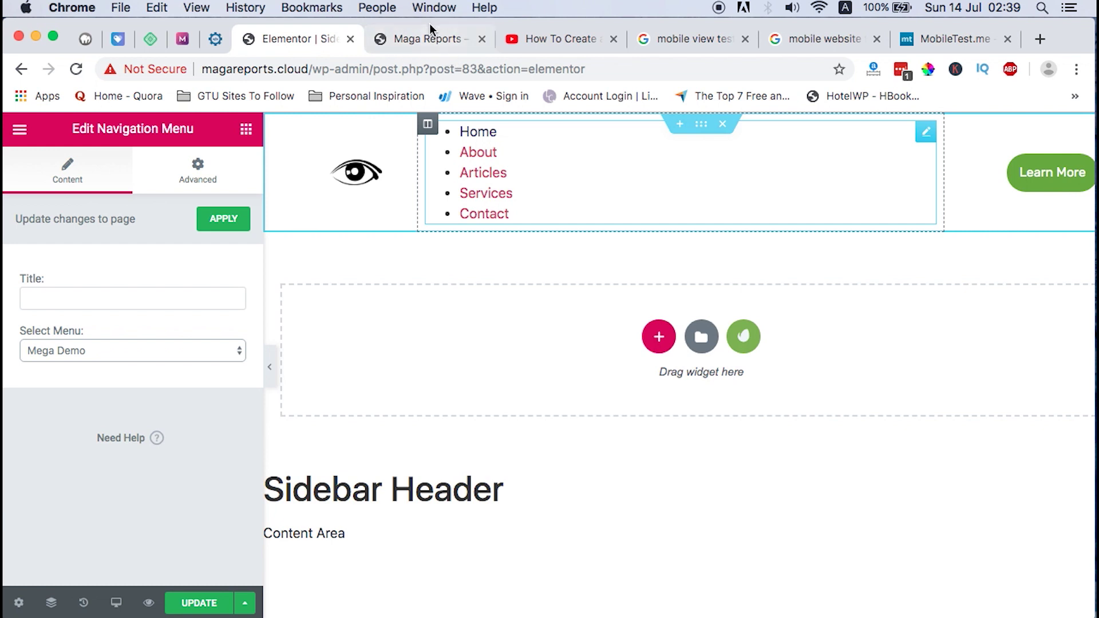
- From the live Maga Reports site, open the WordPress Menus page in a new browser tab beside the Elementor tab
click(429, 39)
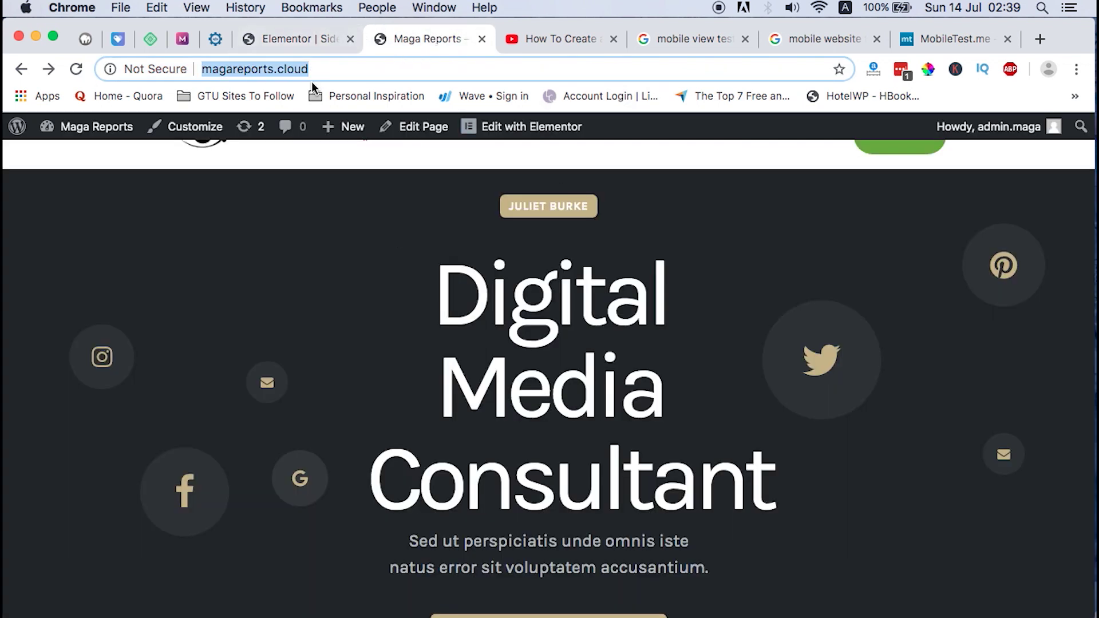
mouse_move(80, 133)
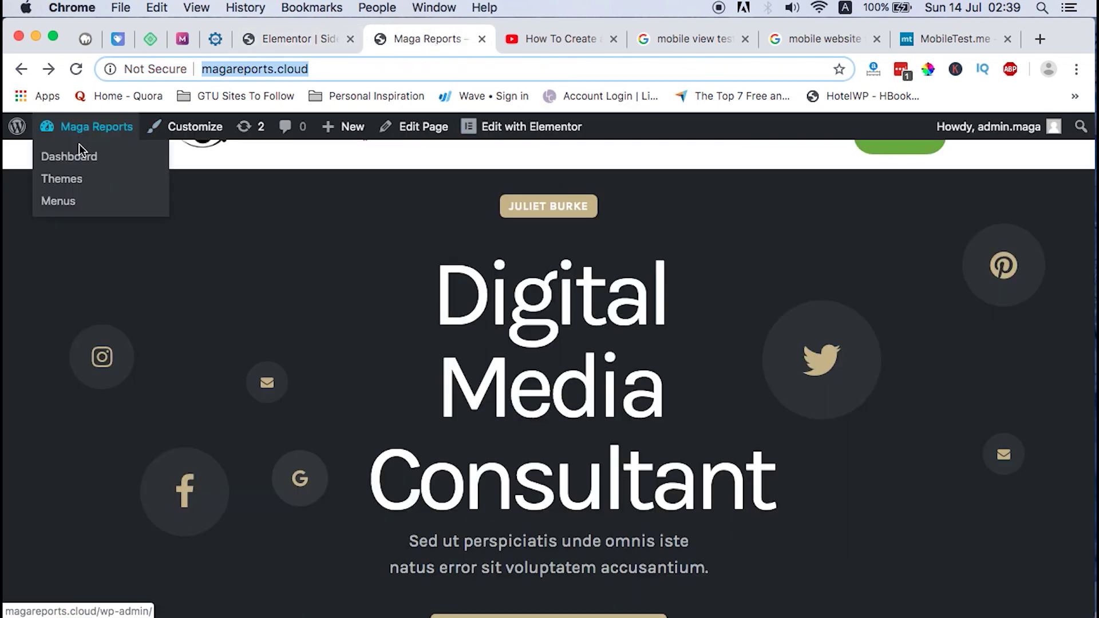
super+click(59, 203)
drag(524, 36, 401, 46)
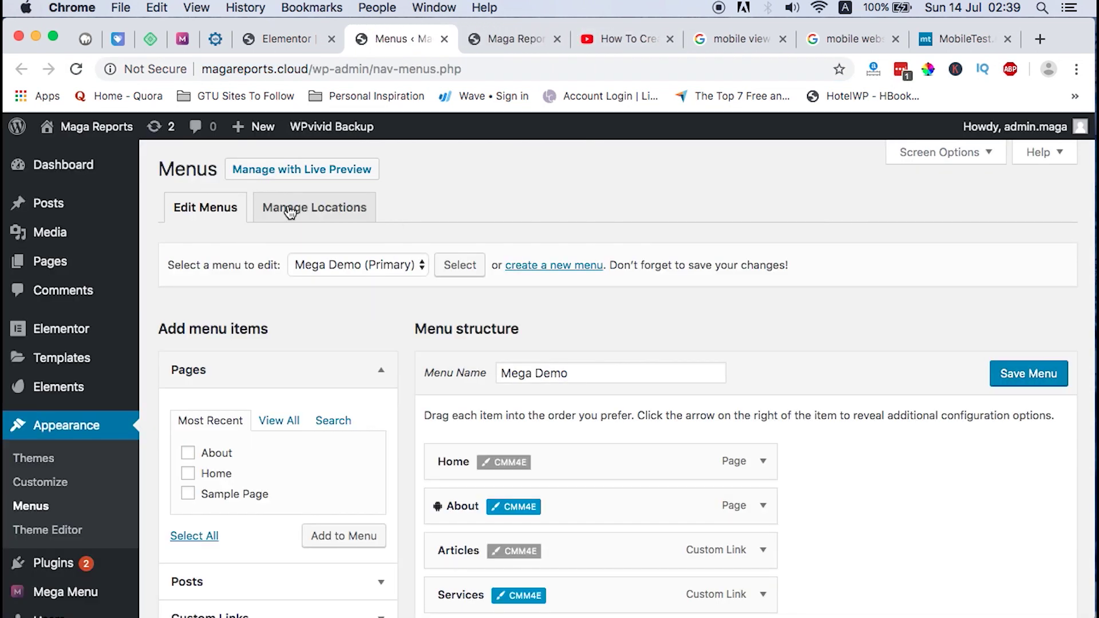
- Create a new menu named "Mega mobile"
click(570, 272)
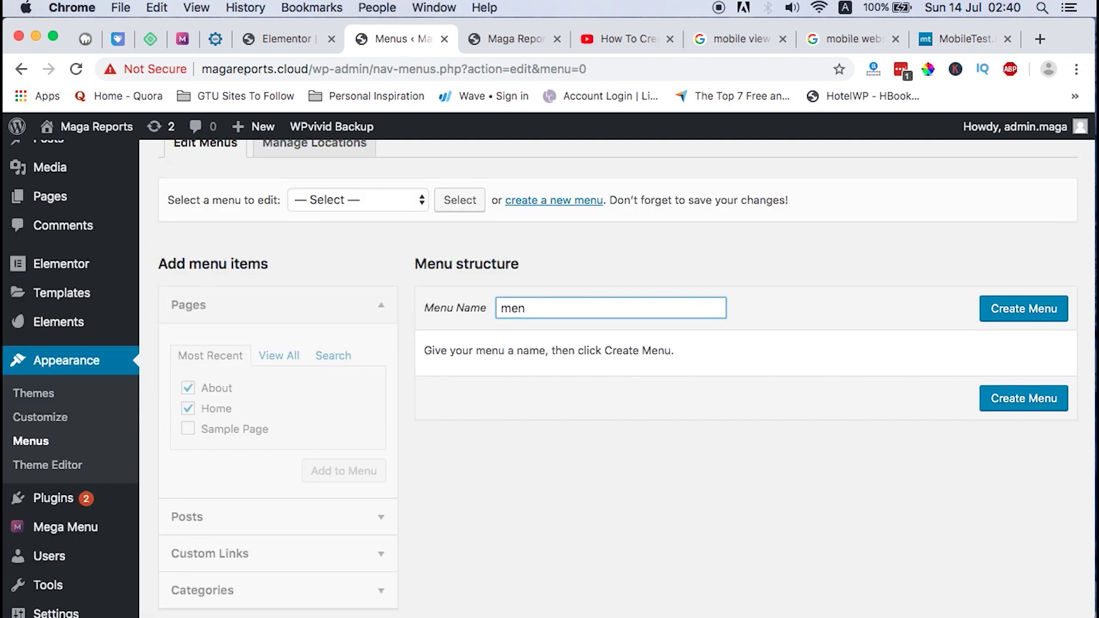
text(Mobi)
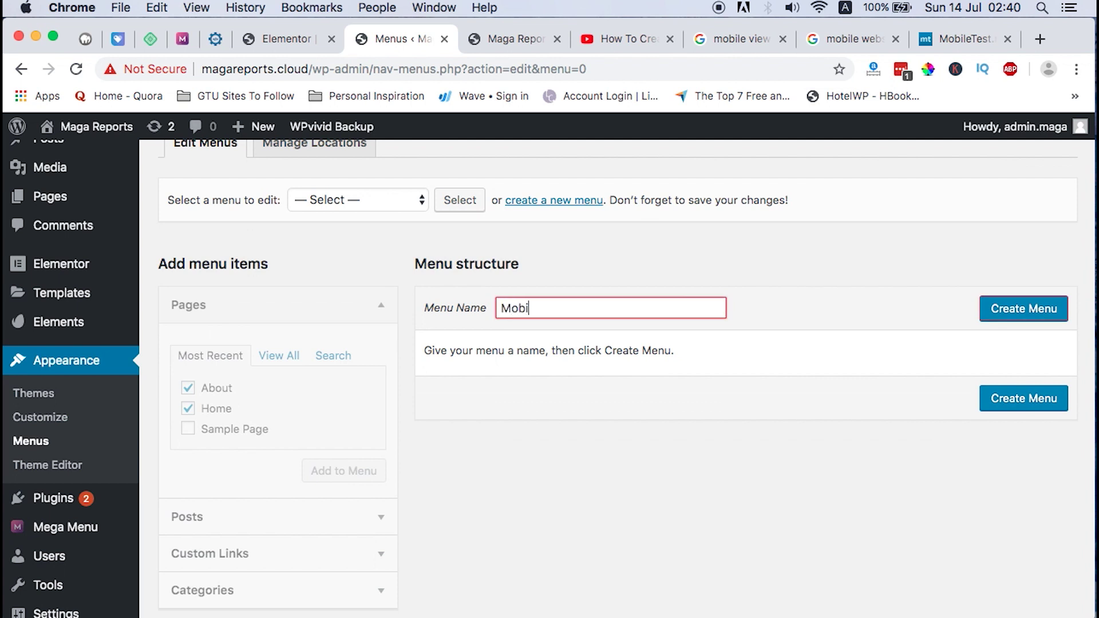
key(BackSpace)
key(BackSpace)
key(Return)
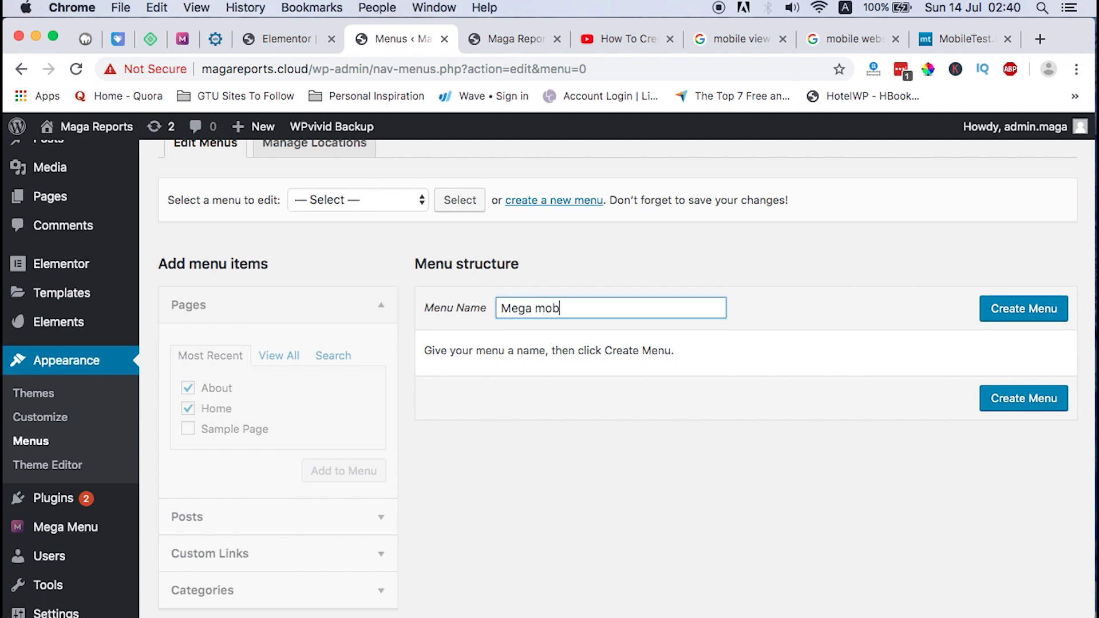
click(999, 309)
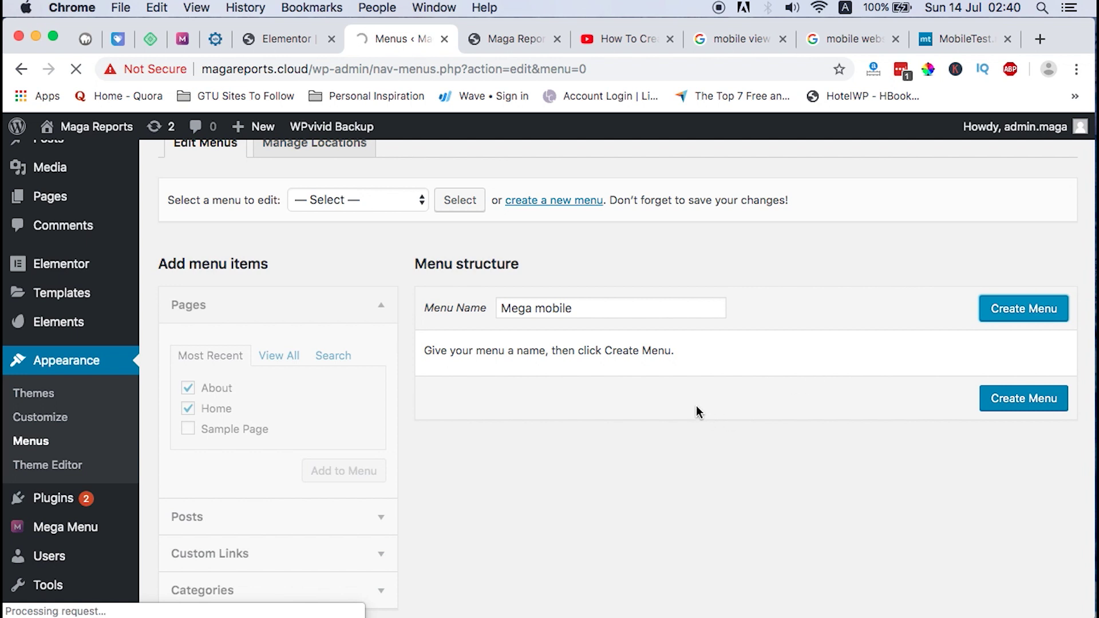
- Tick the About and Home pages for the Mega mobile menu, but delete the menu without adding them
scroll(343, 298, down, 5)
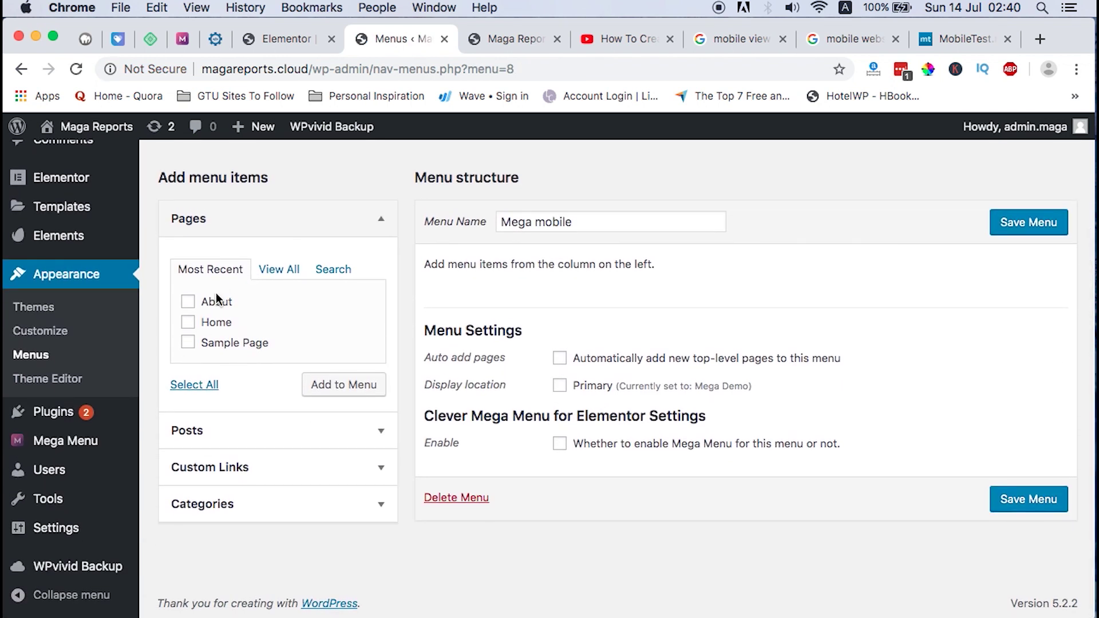
click(187, 302)
click(206, 321)
click(458, 498)
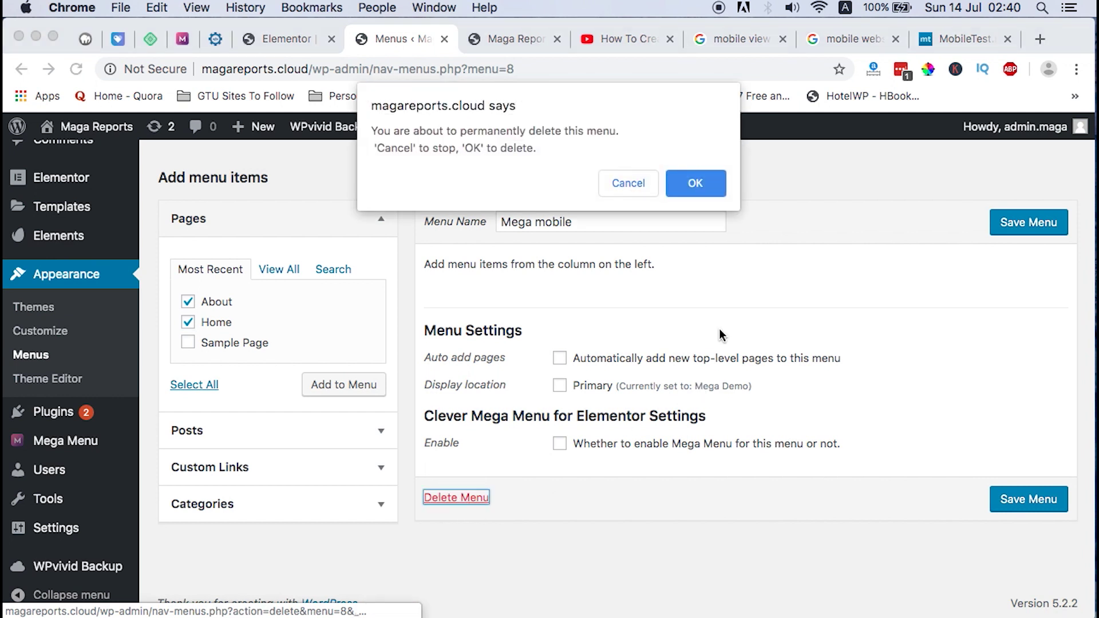
click(695, 184)
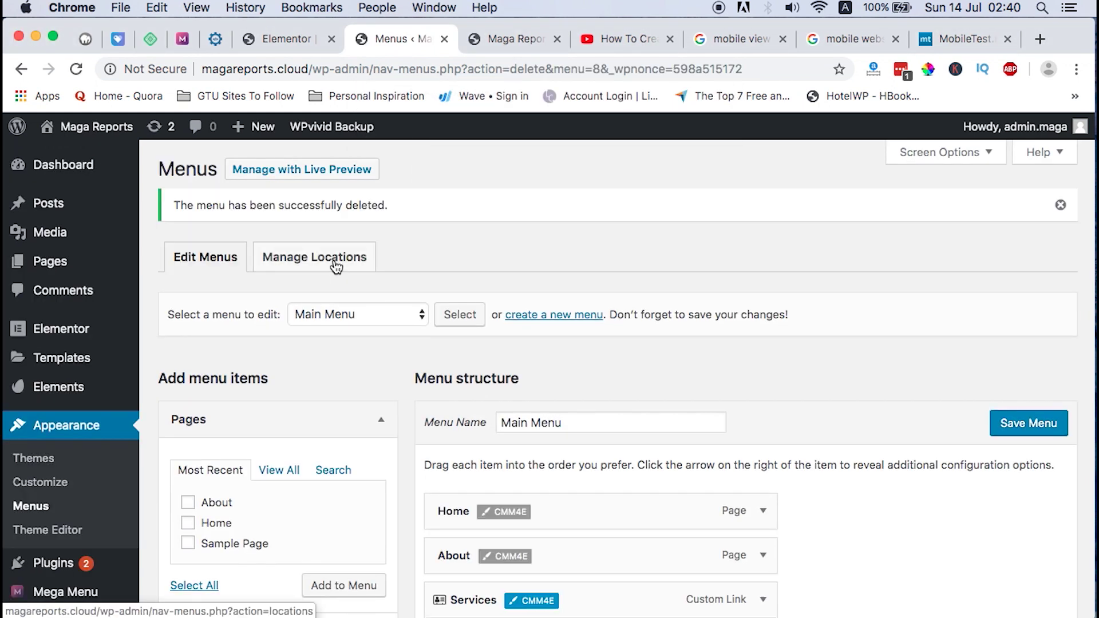
- Load the Mega Demo (Primary) menu for editing and look through its items and settings
scroll(390, 387, down, 5)
scroll(390, 372, up, 5)
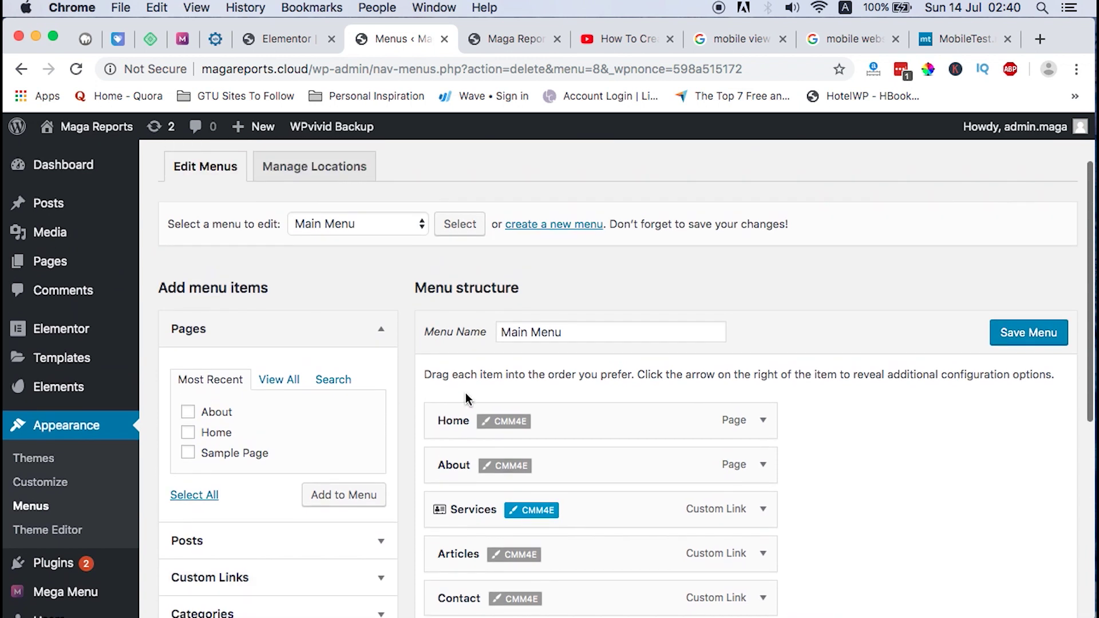
click(350, 225)
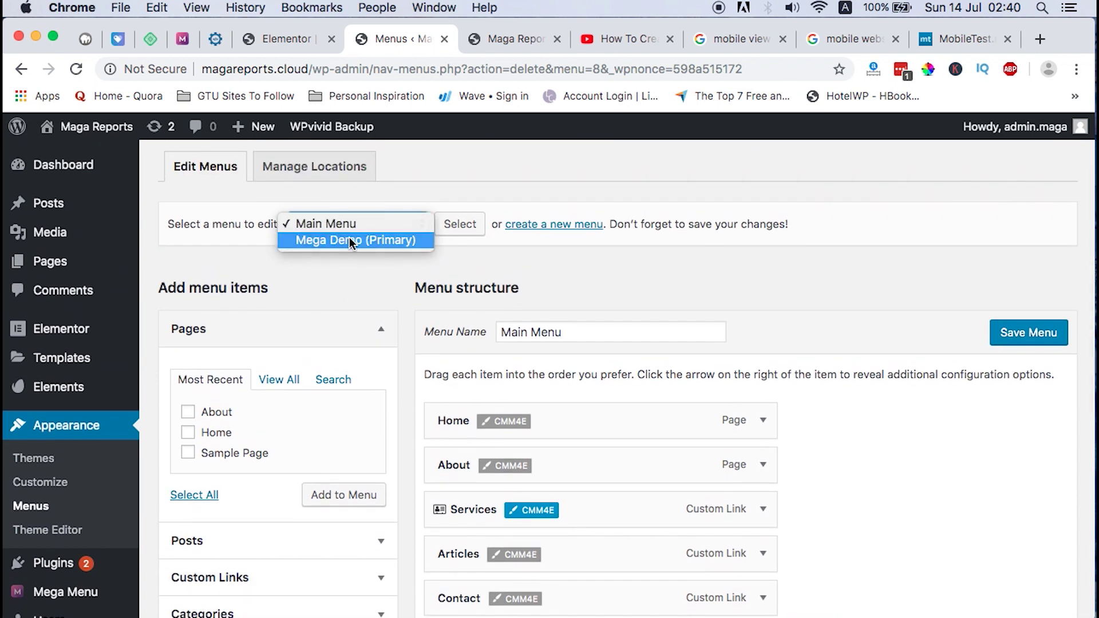
click(351, 239)
click(457, 226)
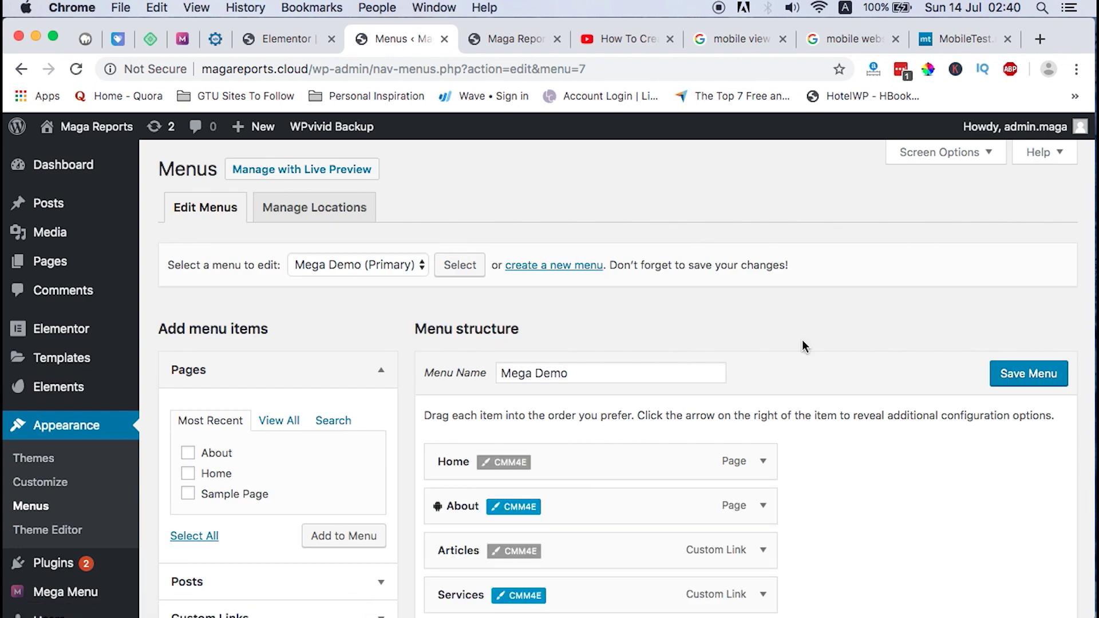
scroll(869, 466, down, 5)
scroll(869, 464, up, 4)
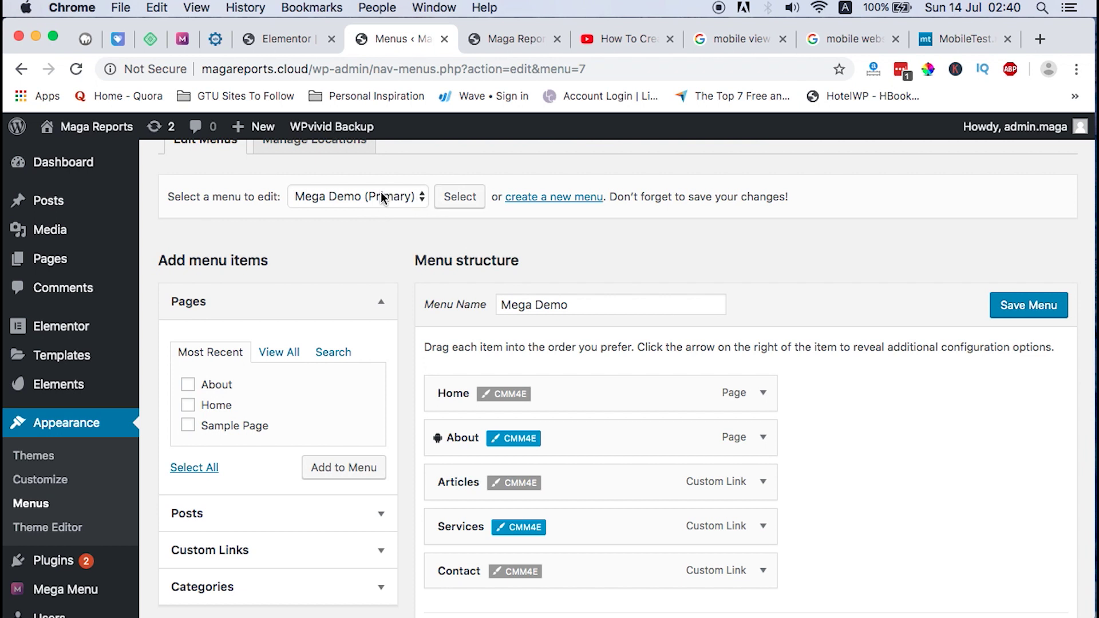
- Return to the Sidebar Header in Elementor and check which menus the Navigation Menu widget offers
click(499, 45)
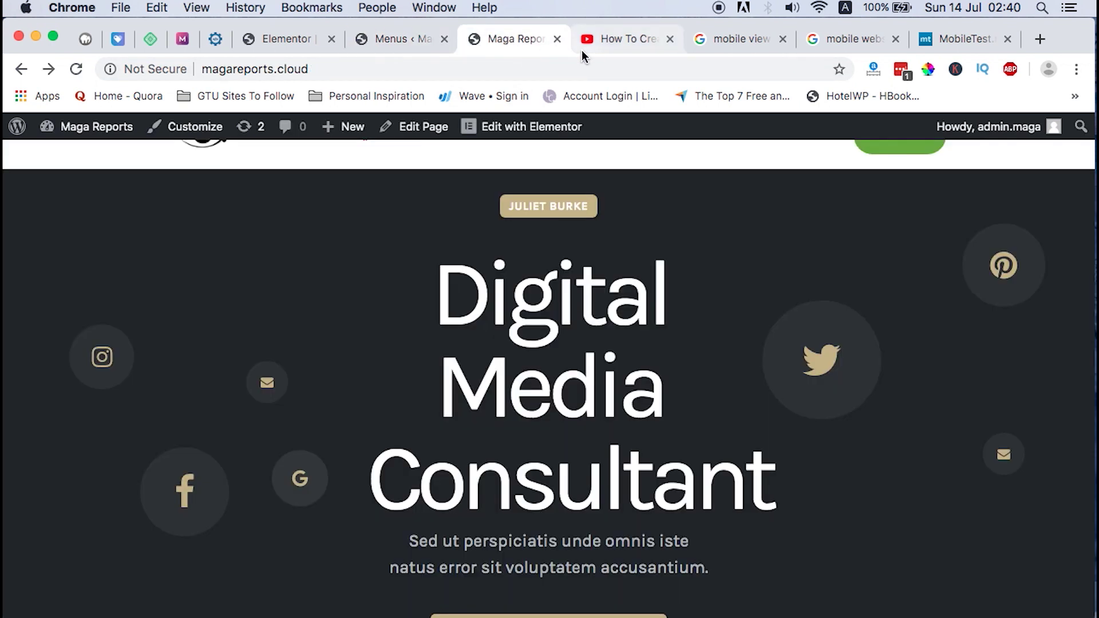
click(300, 41)
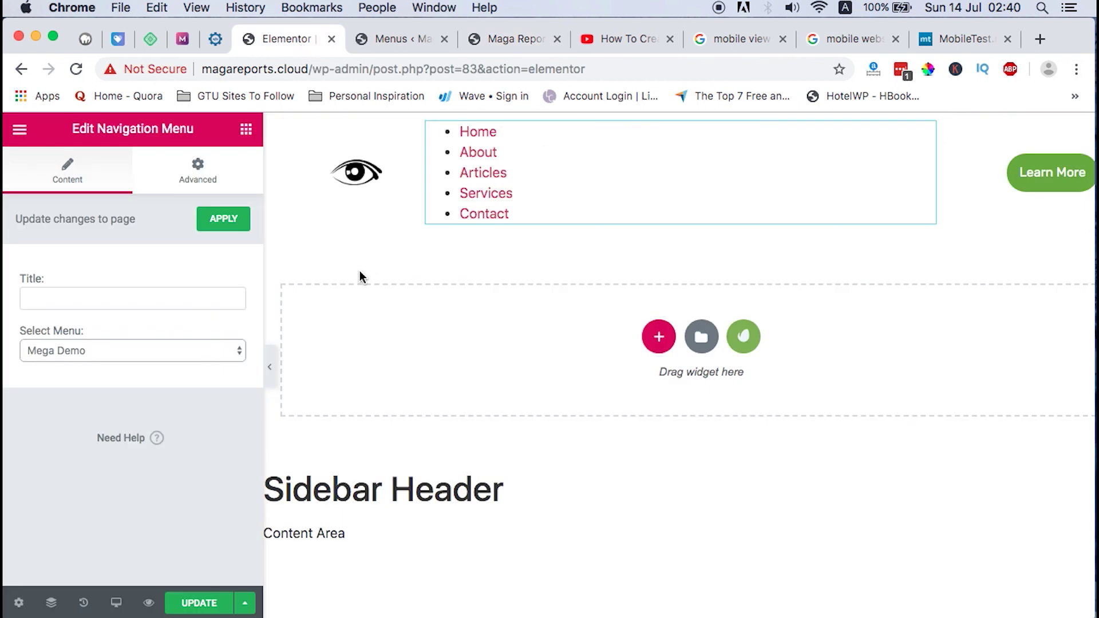
click(163, 349)
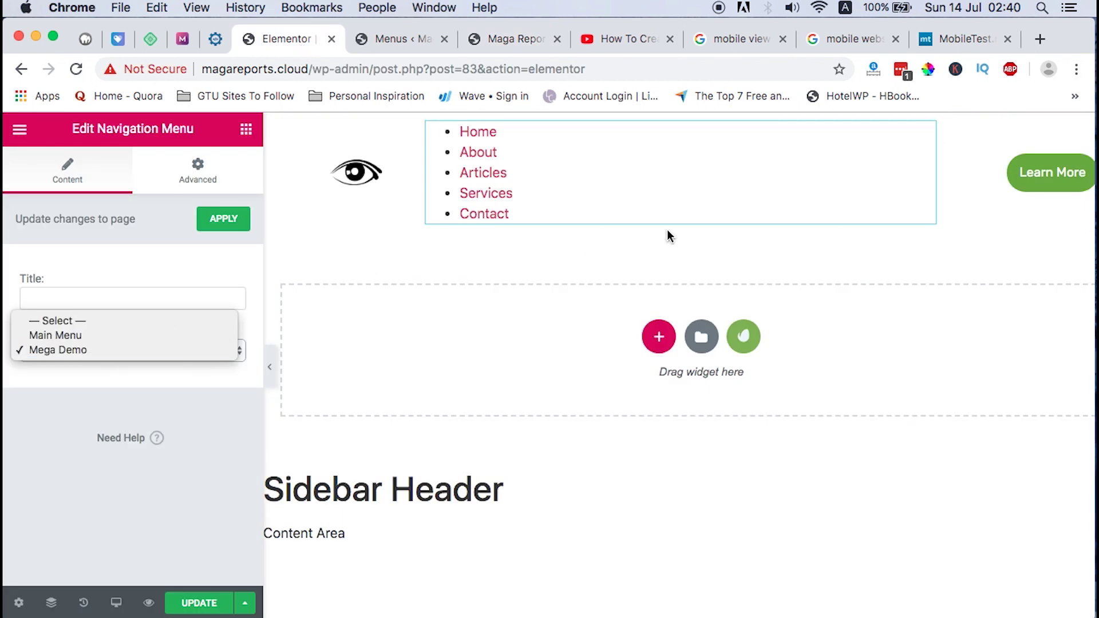
click(479, 269)
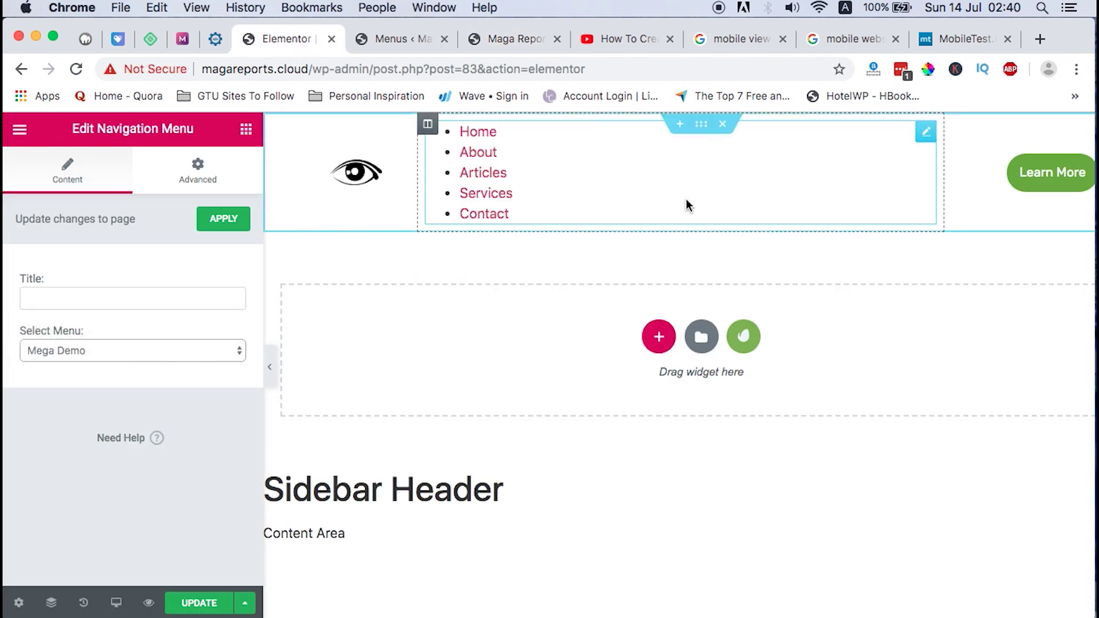
- Go back to the Menus page and review the Mega Demo structure and the Mega Menu plugin's admin entries
click(397, 35)
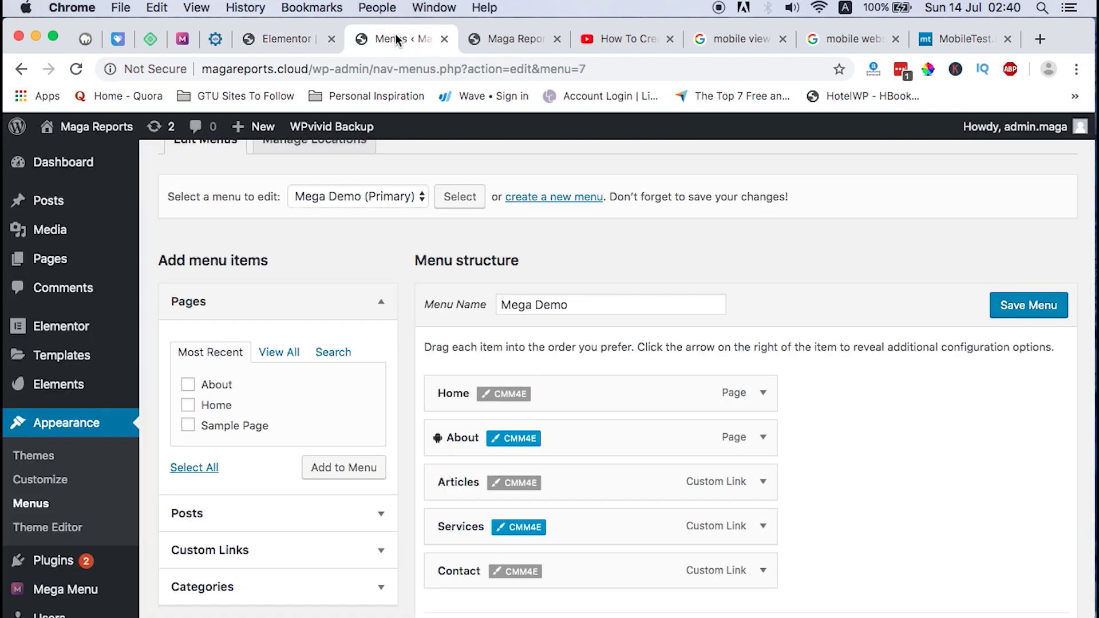
scroll(902, 357, down, 3)
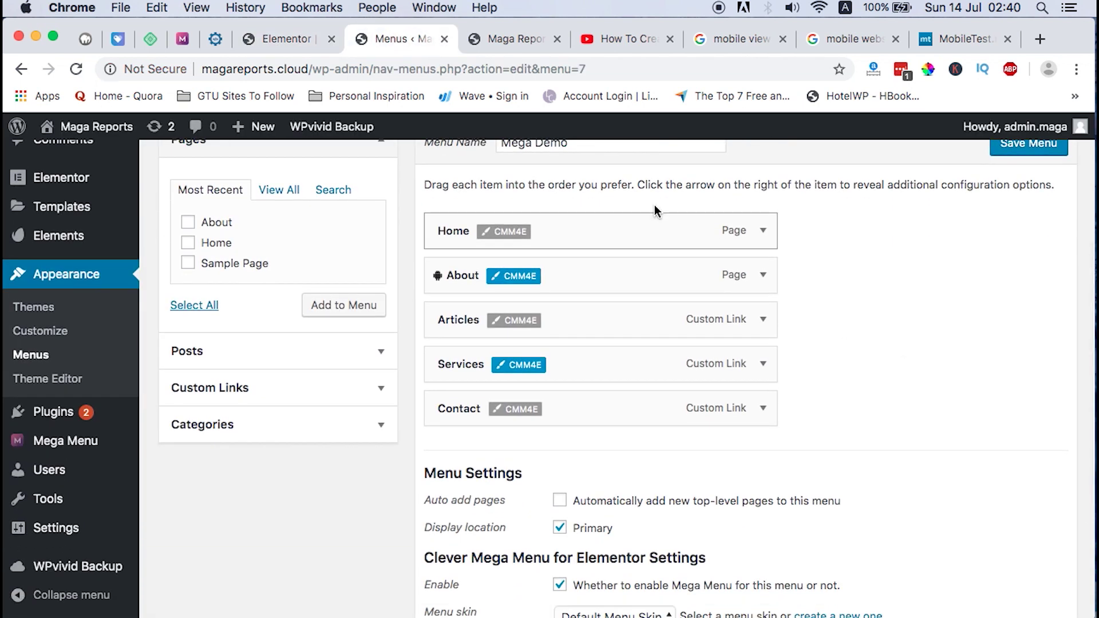
scroll(603, 358, up, 1)
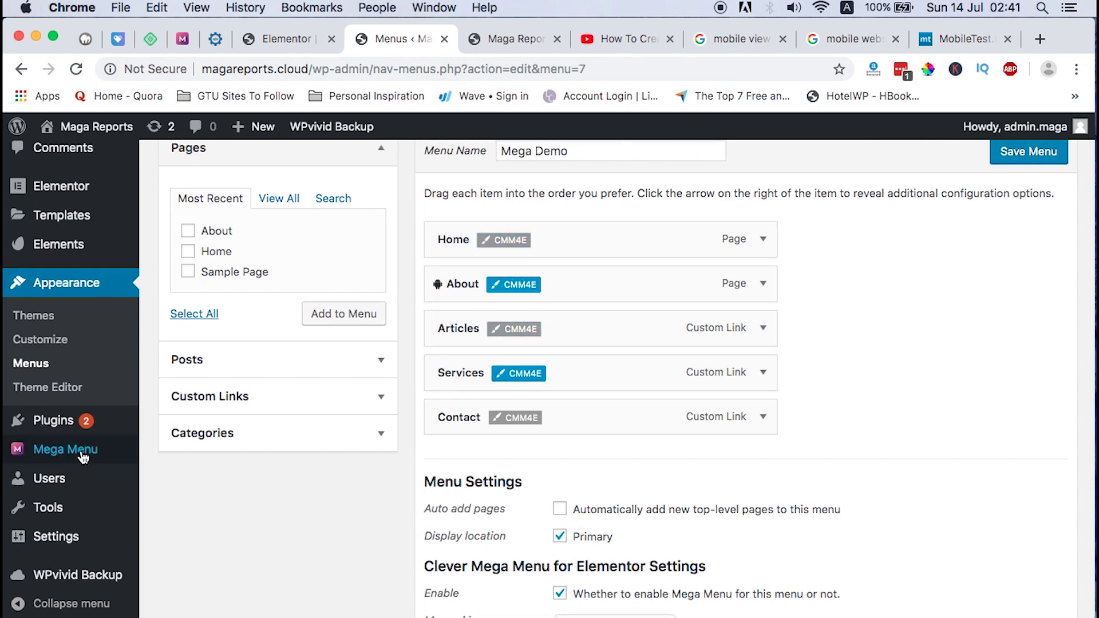
mouse_move(82, 453)
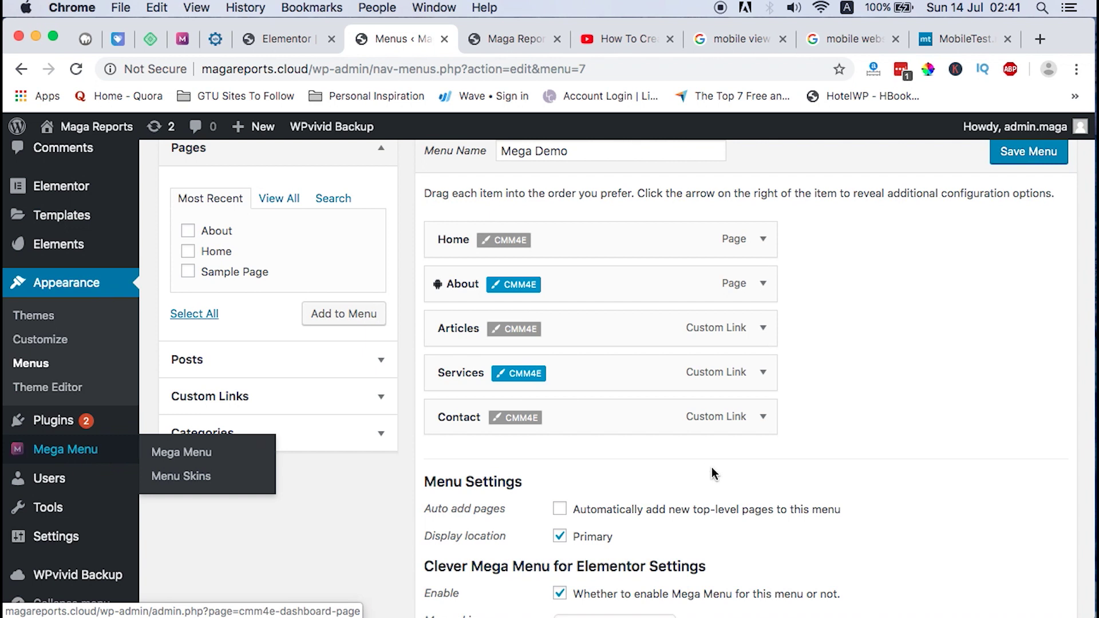
- Enable Clever Mega Menu for the Mega Demo menu and review its menu items, skin and shortcode settings
scroll(808, 517, up, 5)
scroll(686, 441, down, 4)
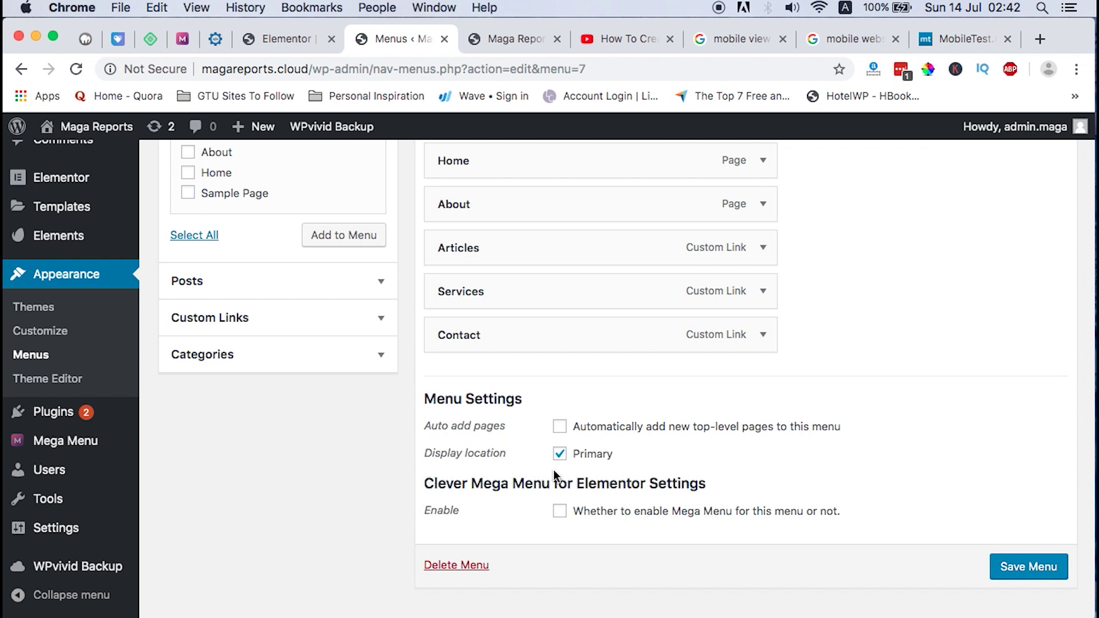
click(560, 512)
scroll(567, 319, up, 2)
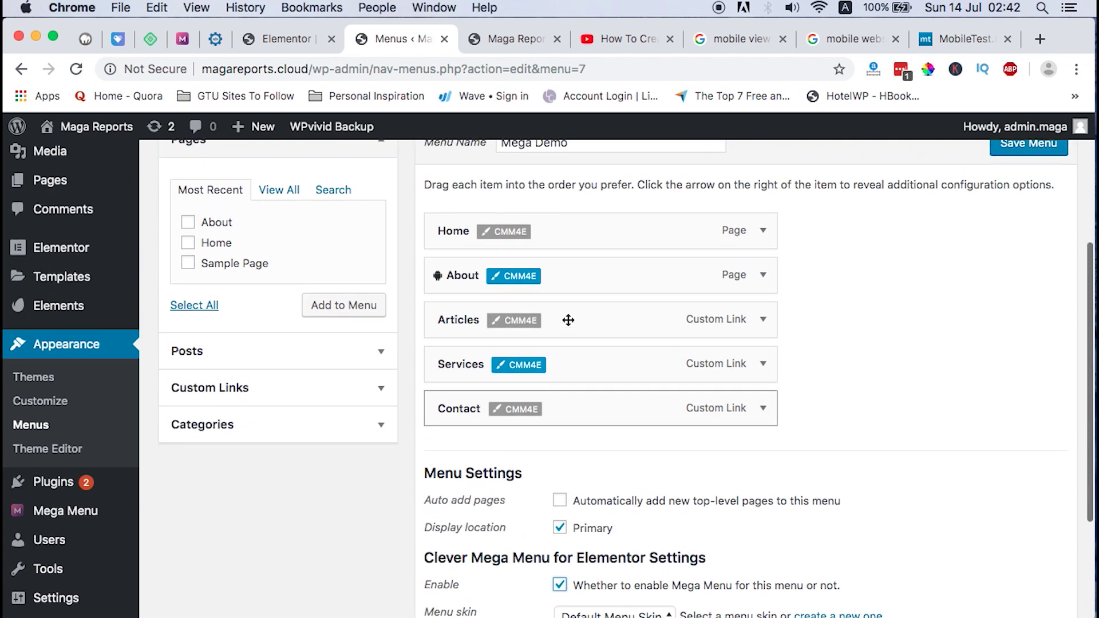
scroll(567, 319, down, 4)
scroll(612, 424, up, 5)
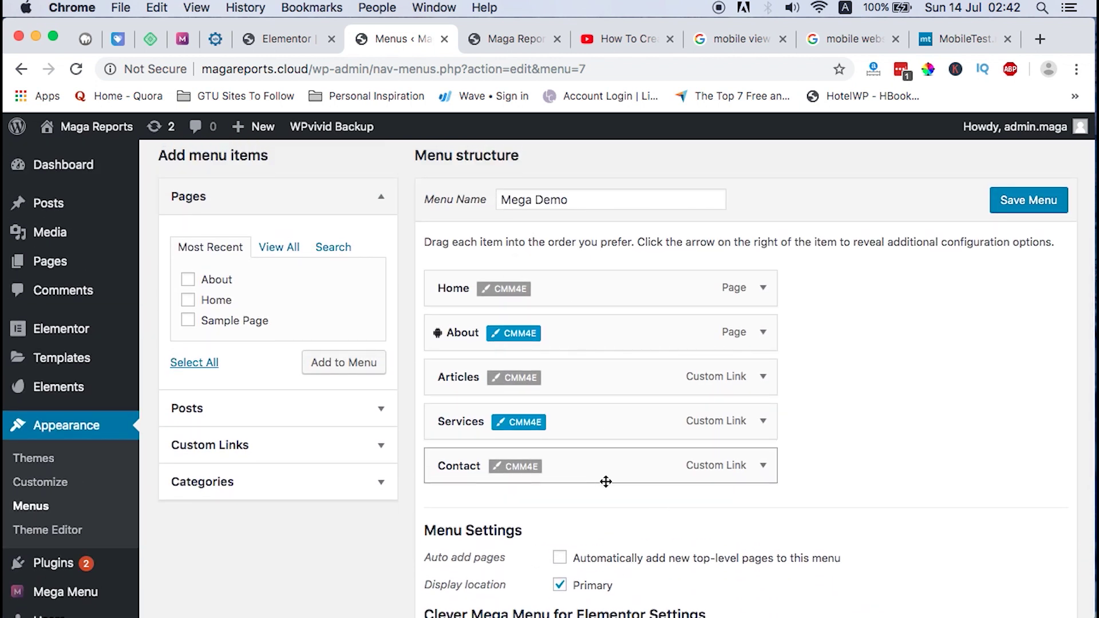
scroll(799, 473, down, 3)
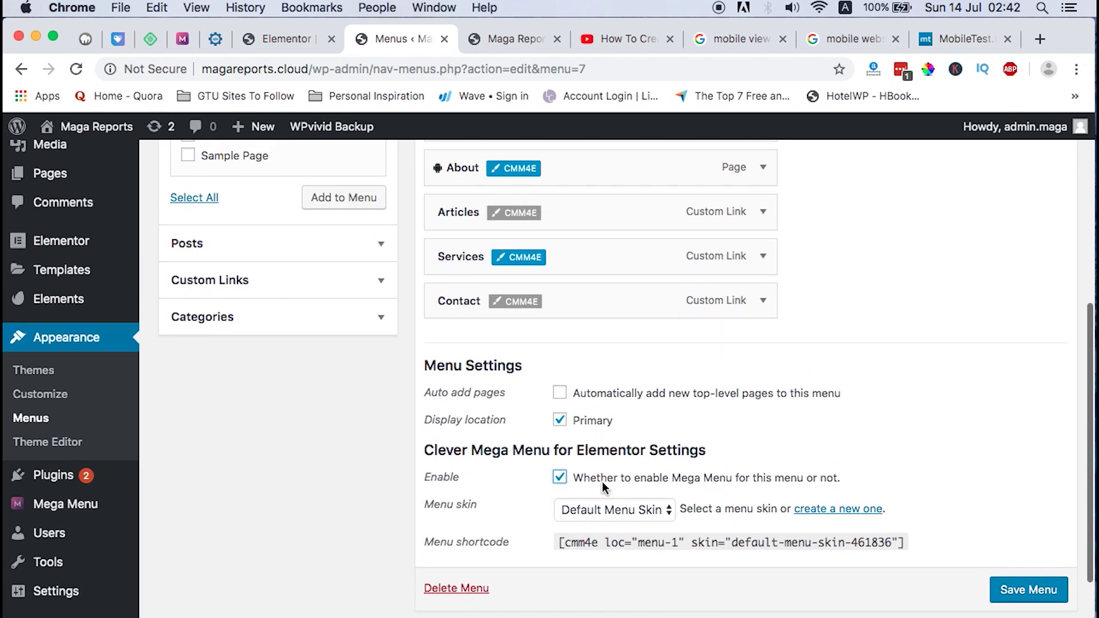
scroll(603, 482, up, 2)
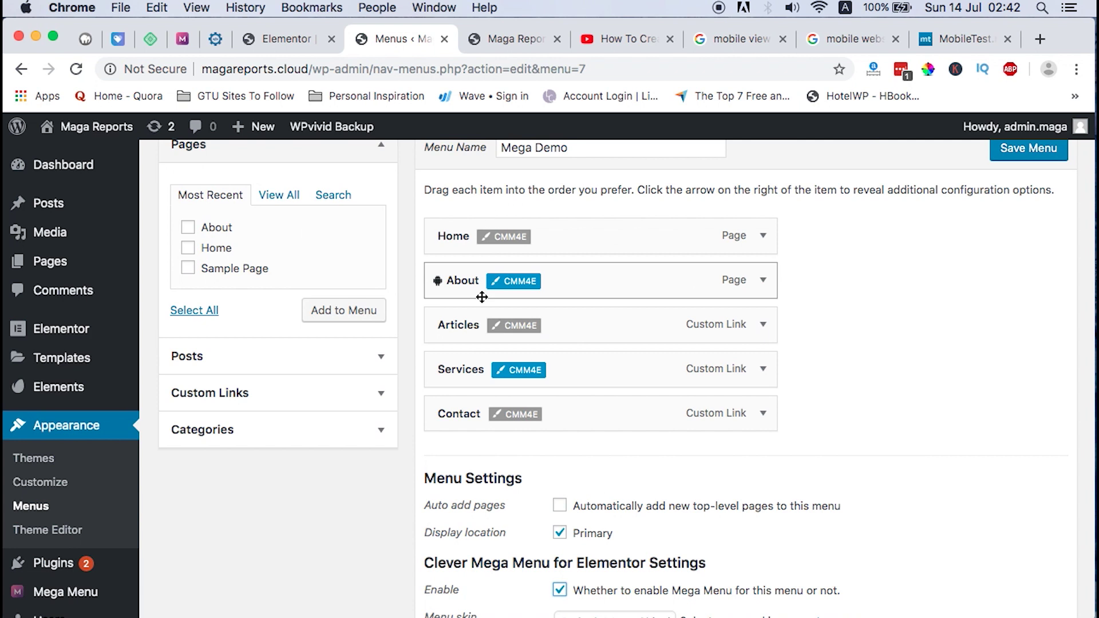
- Save the Mega Demo menu with its Clever Mega Menu settings
scroll(534, 488, down, 4)
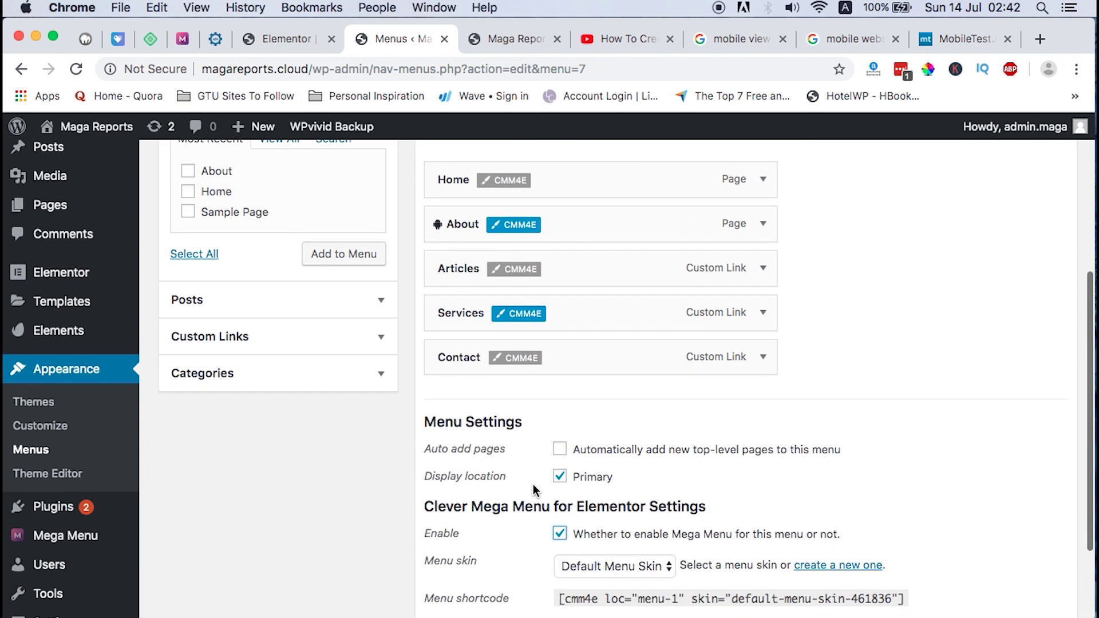
scroll(533, 491, down, 1)
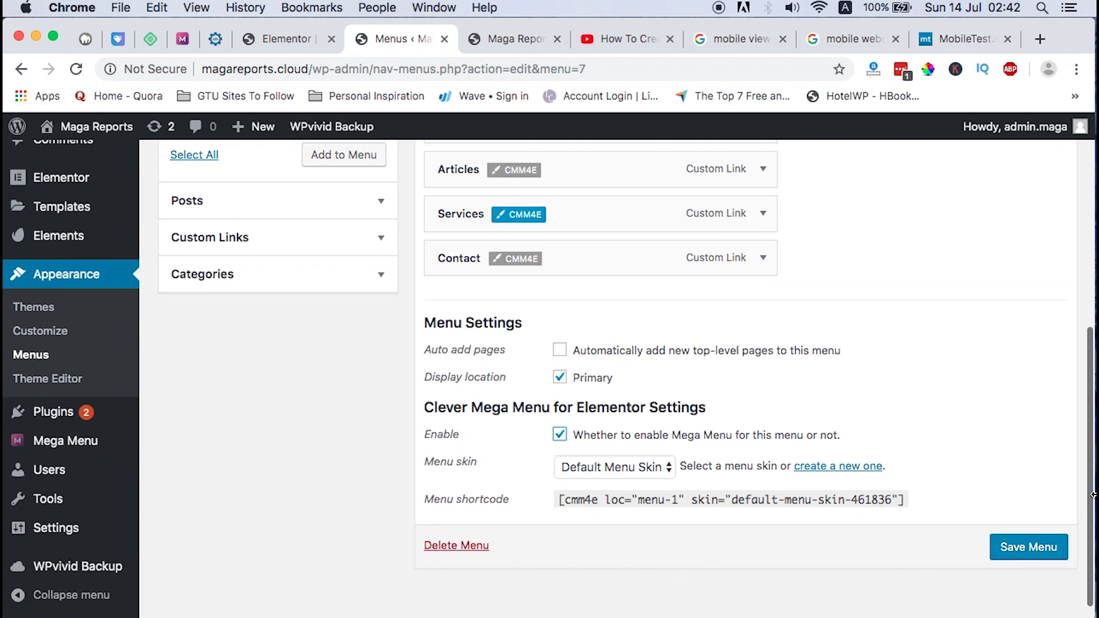
click(1025, 546)
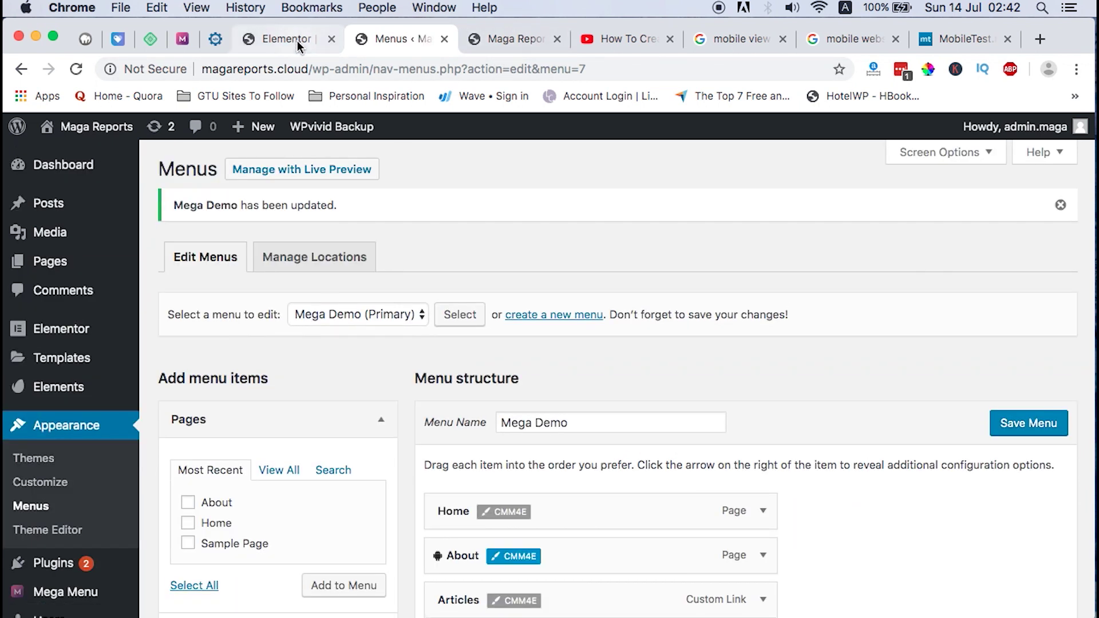
- Update the Sidebar Header template in Elementor and exit to its WordPress edit page
click(293, 39)
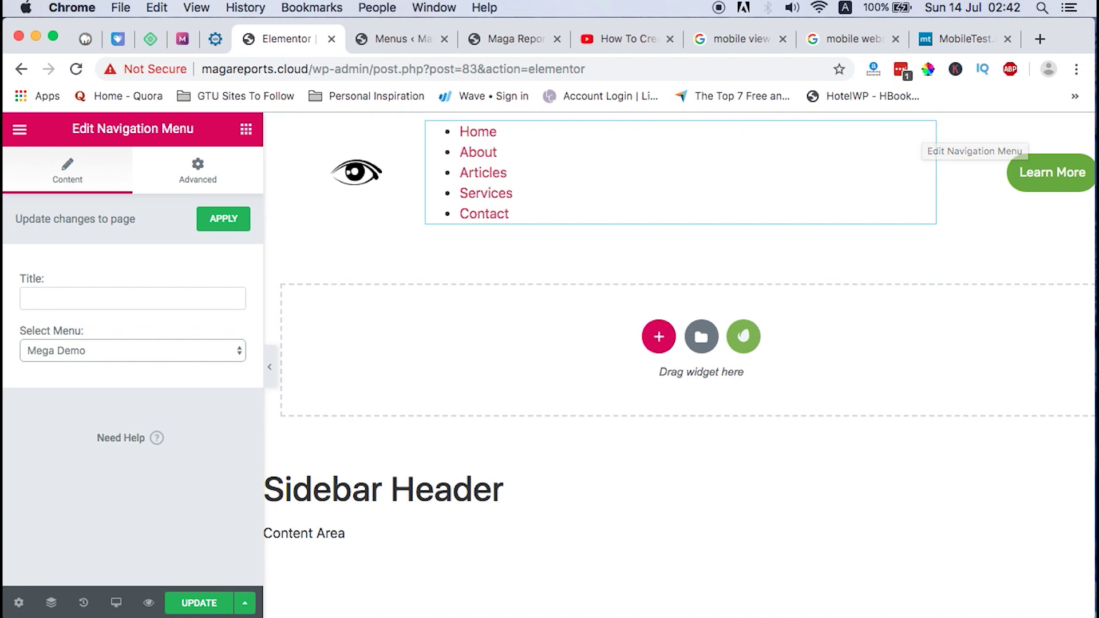
click(196, 605)
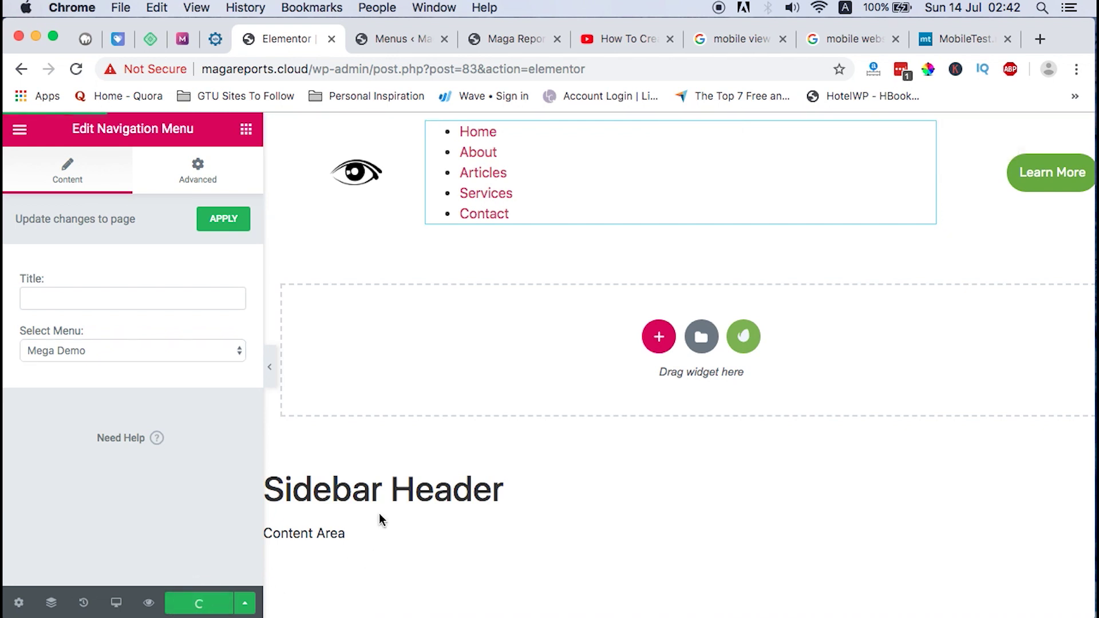
click(23, 131)
click(103, 574)
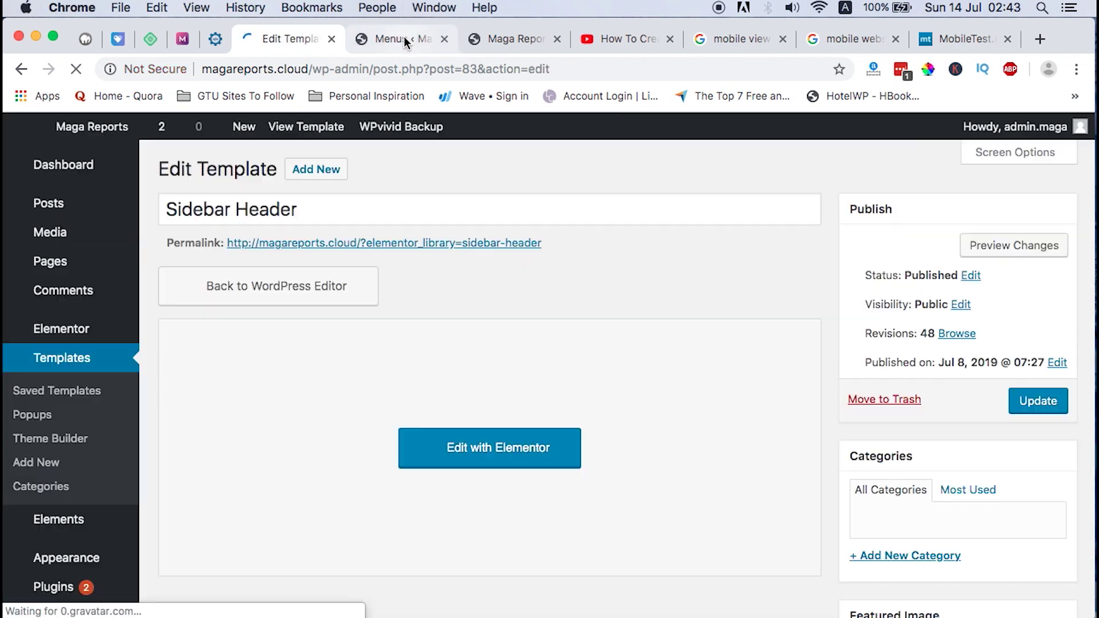
click(404, 36)
key(ctrl+shift+Tab)
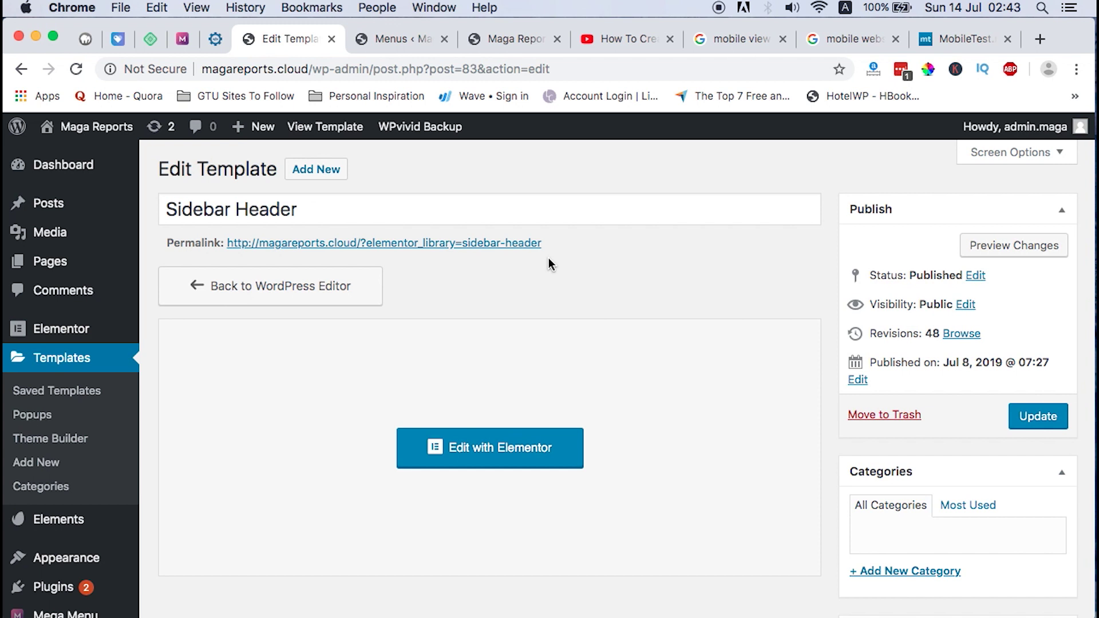
scroll(549, 259, down, 1)
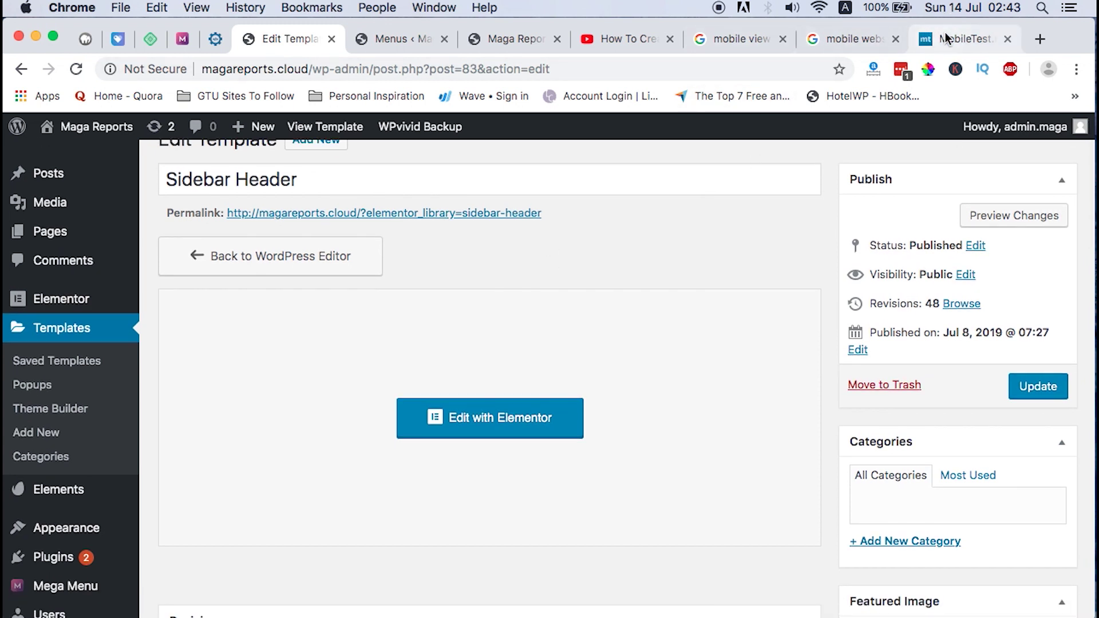
- Check the mobile menu in the MobileTest iPhone emulator by expanding and collapsing the About item
click(919, 38)
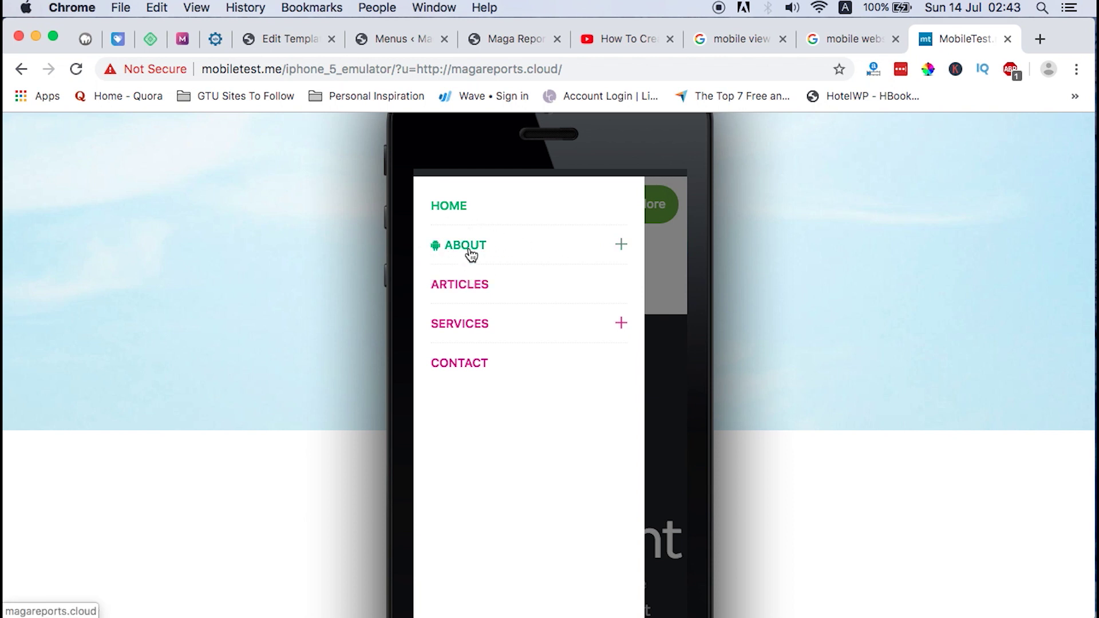
click(622, 245)
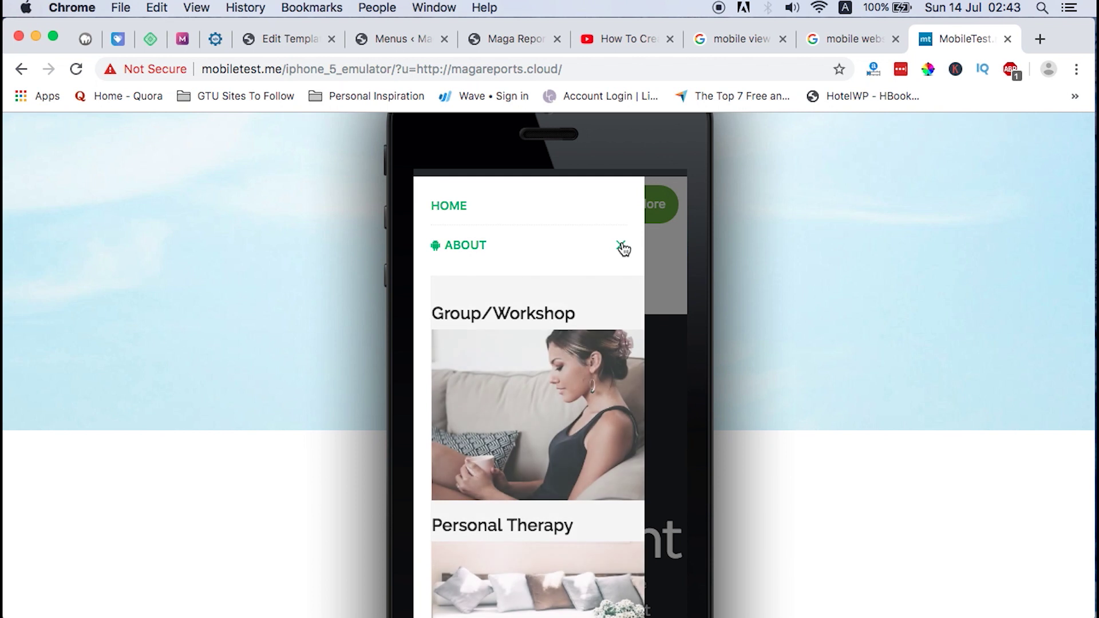
click(622, 247)
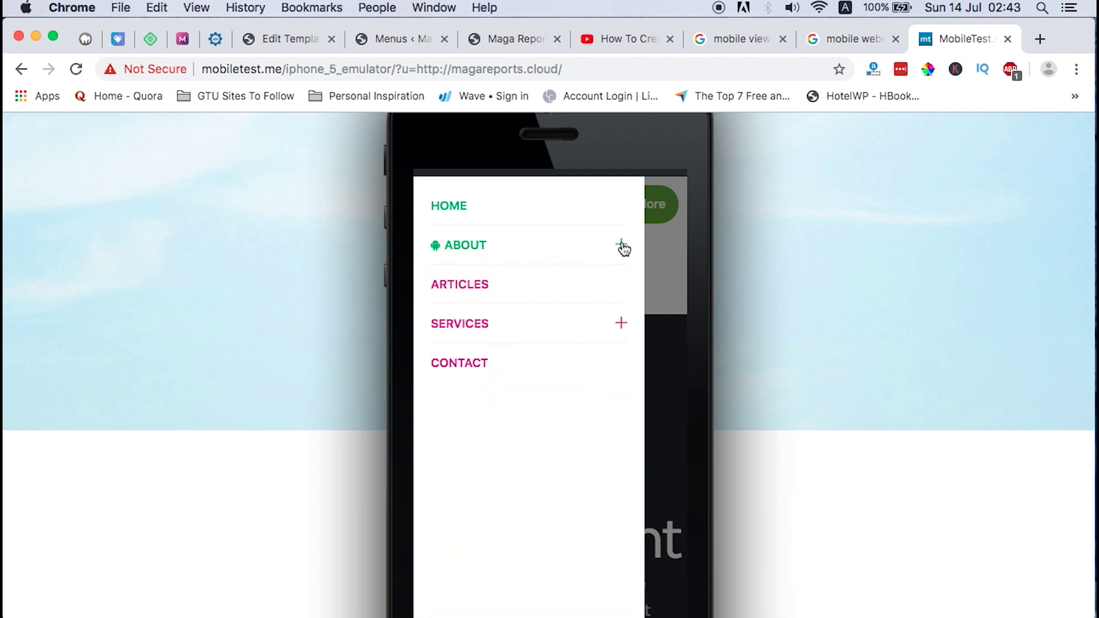
- Go back to the WordPress admin and open the Mega Menu plugin's Default Menu Skin for editing
click(389, 40)
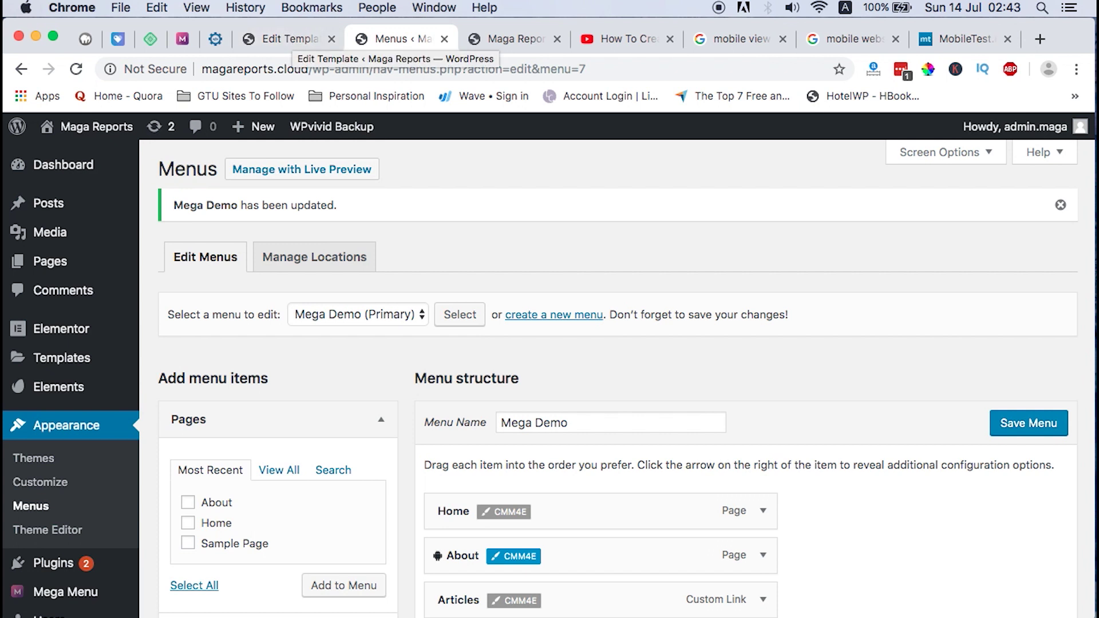
mouse_move(80, 595)
scroll(80, 598, down, 1)
scroll(80, 595, down, 3)
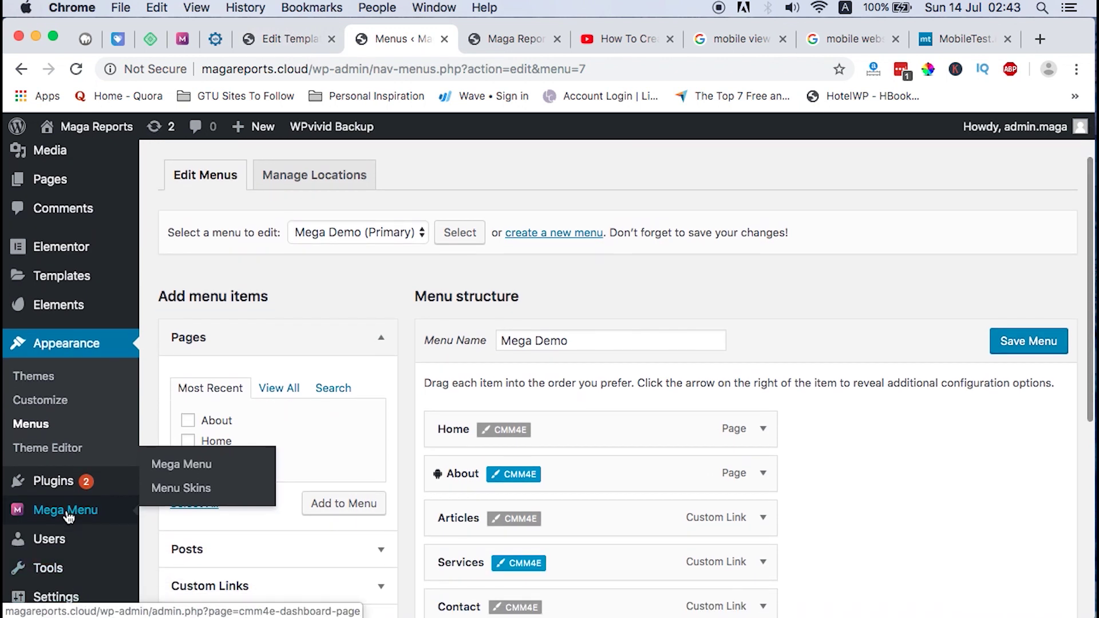
click(216, 487)
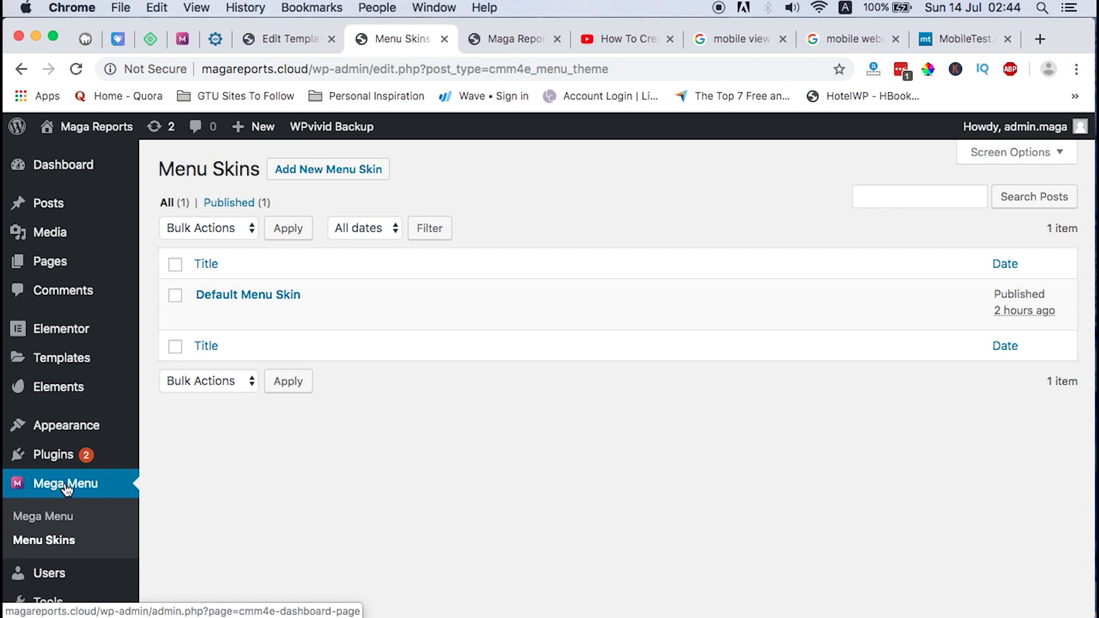
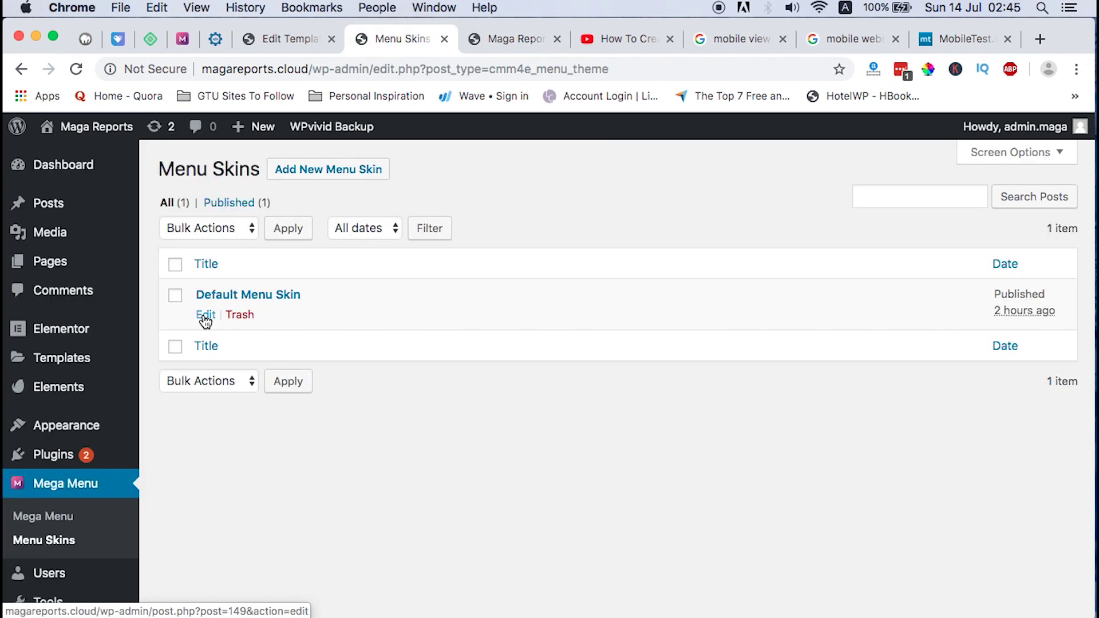
click(205, 315)
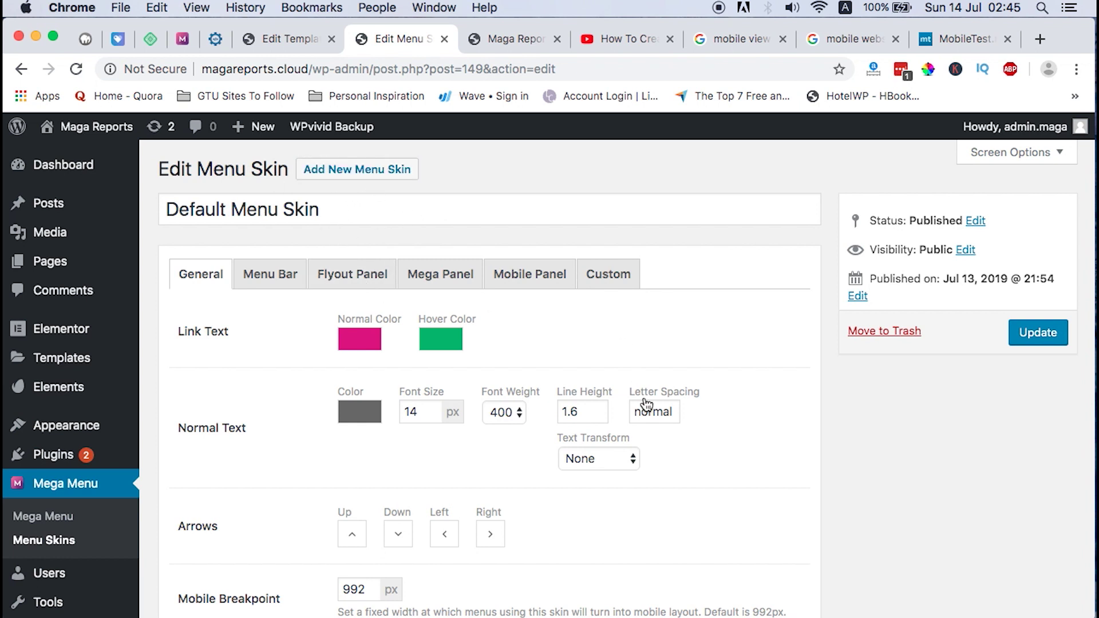
- Compare the Default Menu Skin's general link colors with the menu in the mobile emulator and look over the skin's general settings
scroll(644, 401, down, 2)
scroll(645, 400, up, 2)
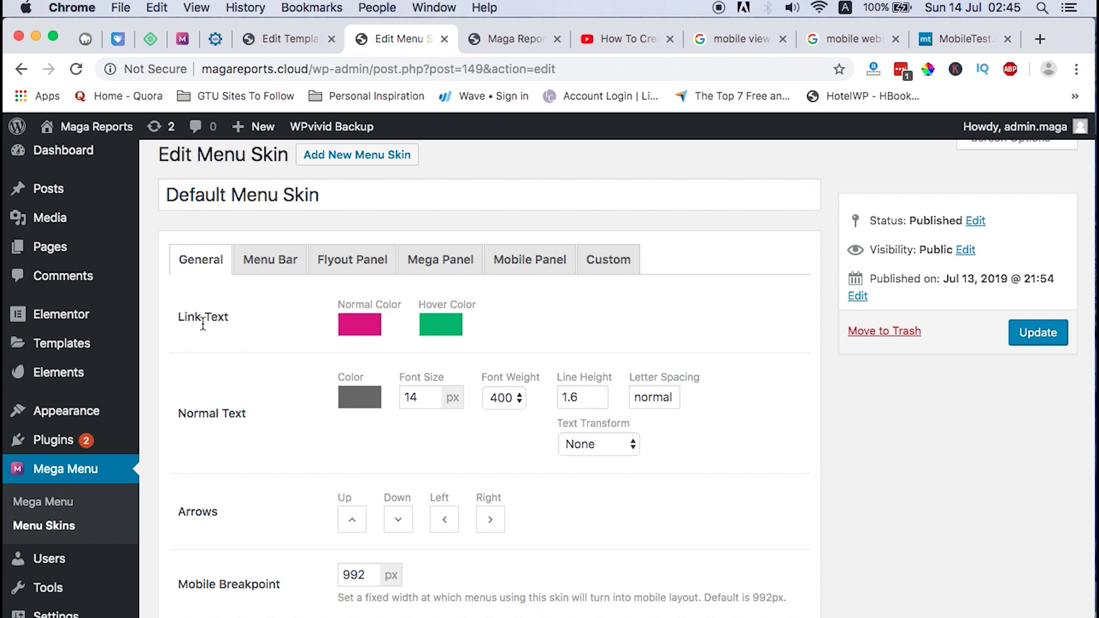
click(964, 38)
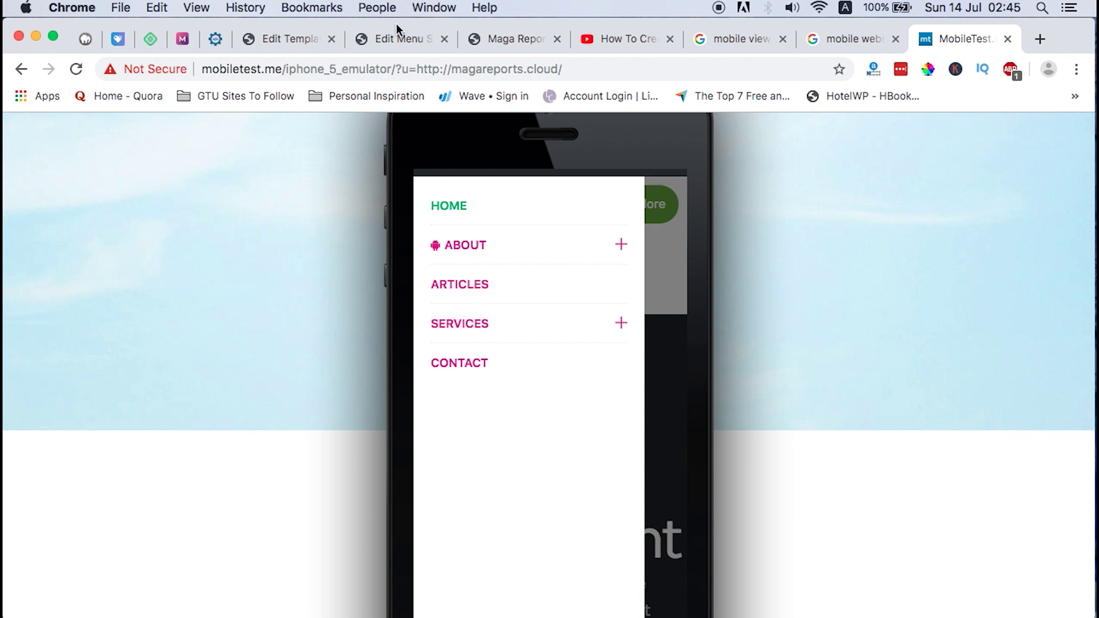
click(398, 42)
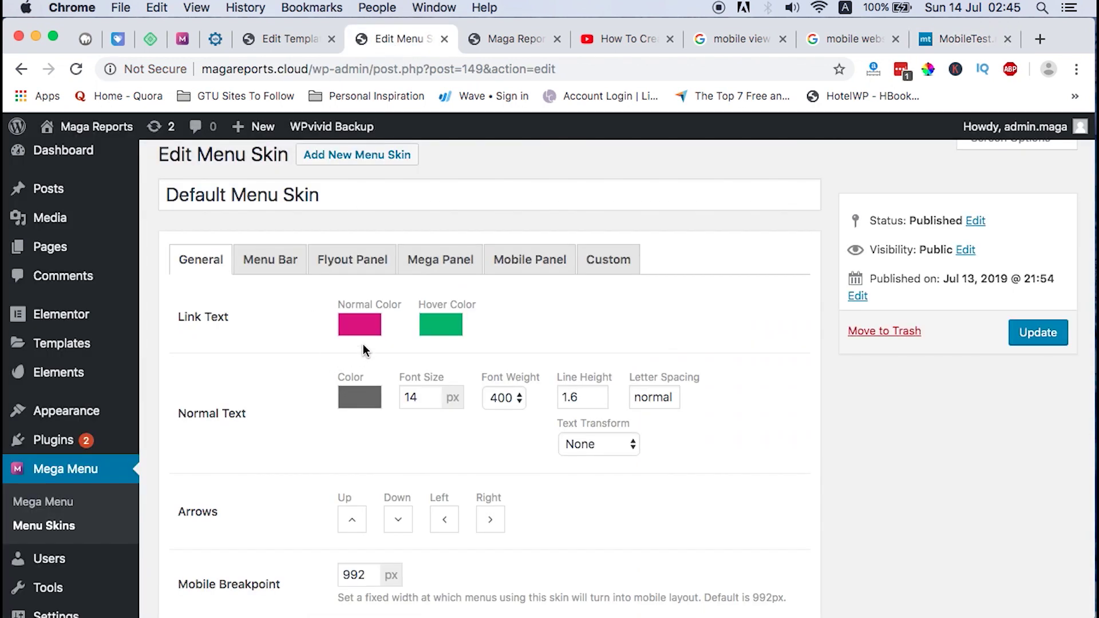
scroll(660, 328, down, 15)
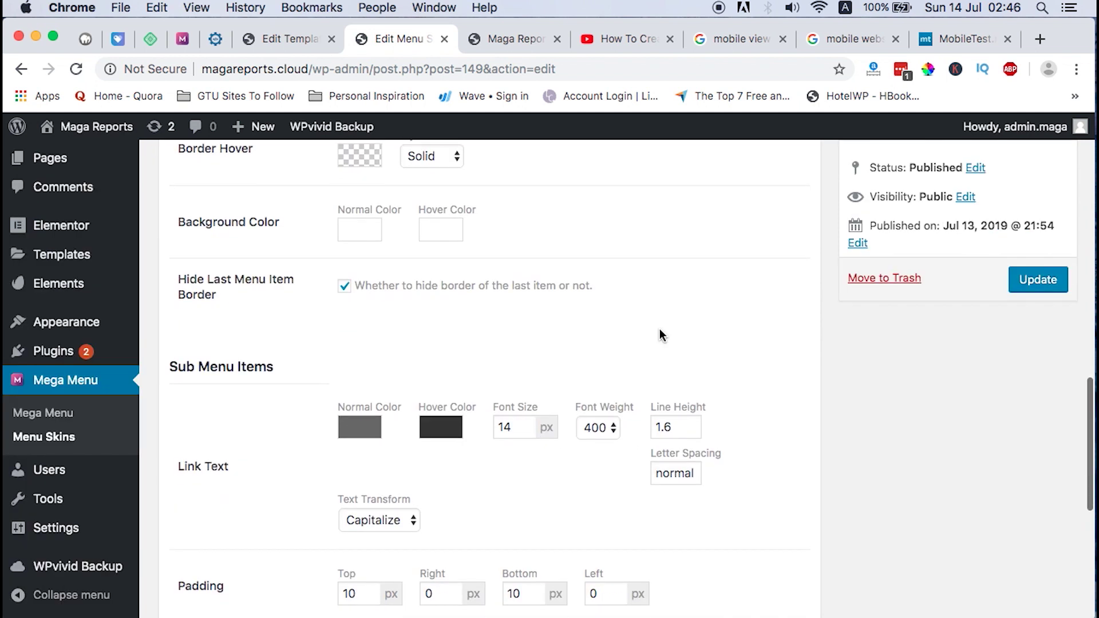
scroll(660, 328, up, 12)
scroll(660, 334, up, 4)
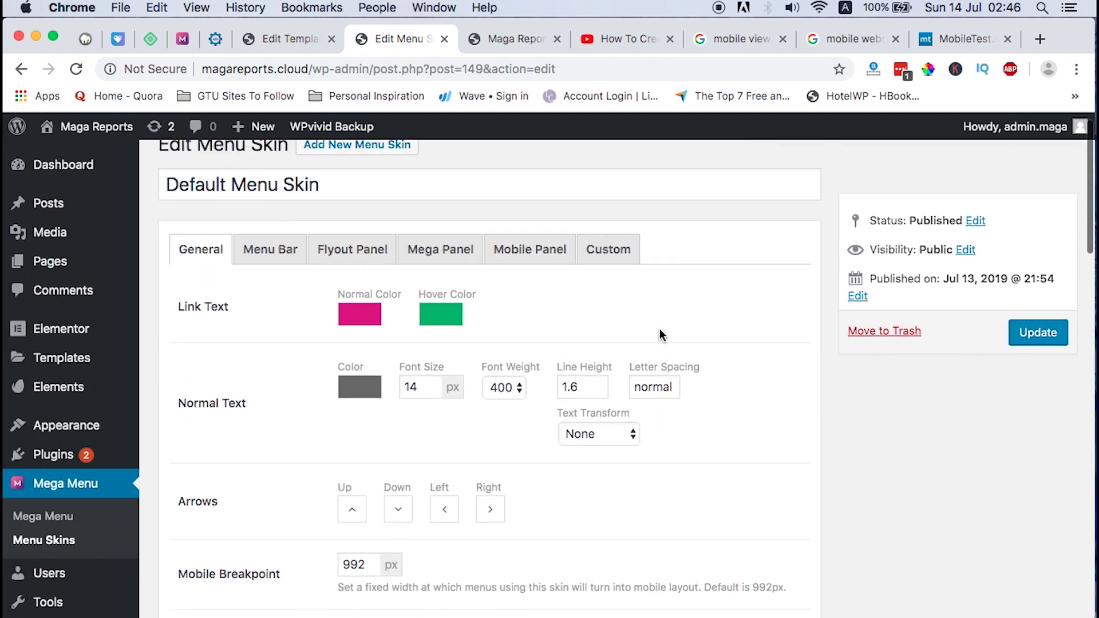
scroll(660, 334, down, 1)
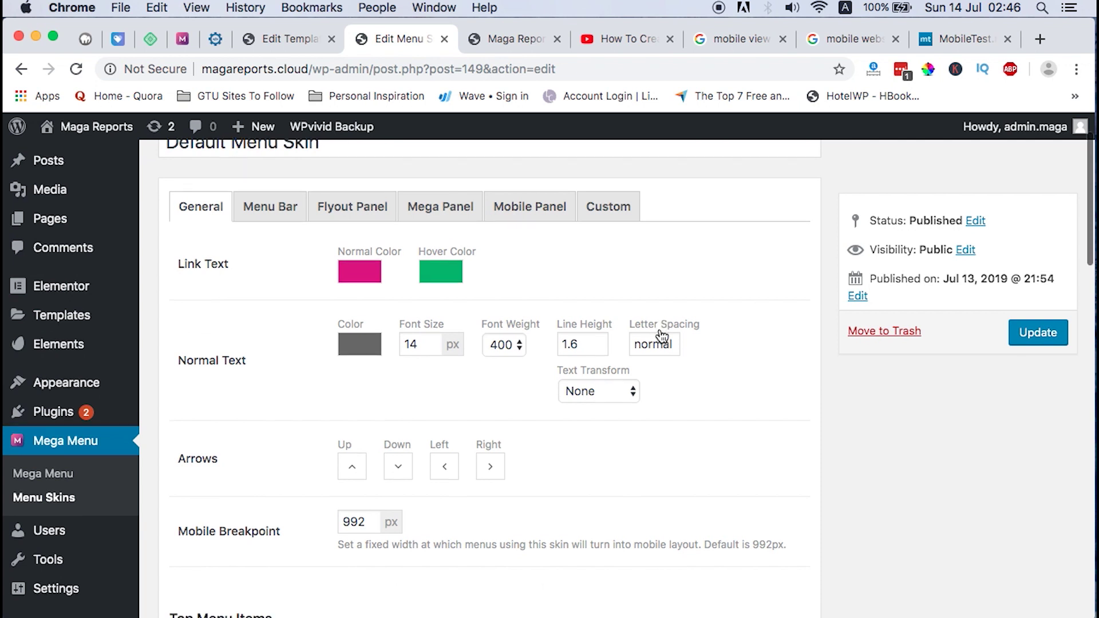
scroll(658, 335, up, 2)
- Review the skin's Mobile Panel, Mega Panel, Flyout Panel and Menu Bar settings
click(533, 281)
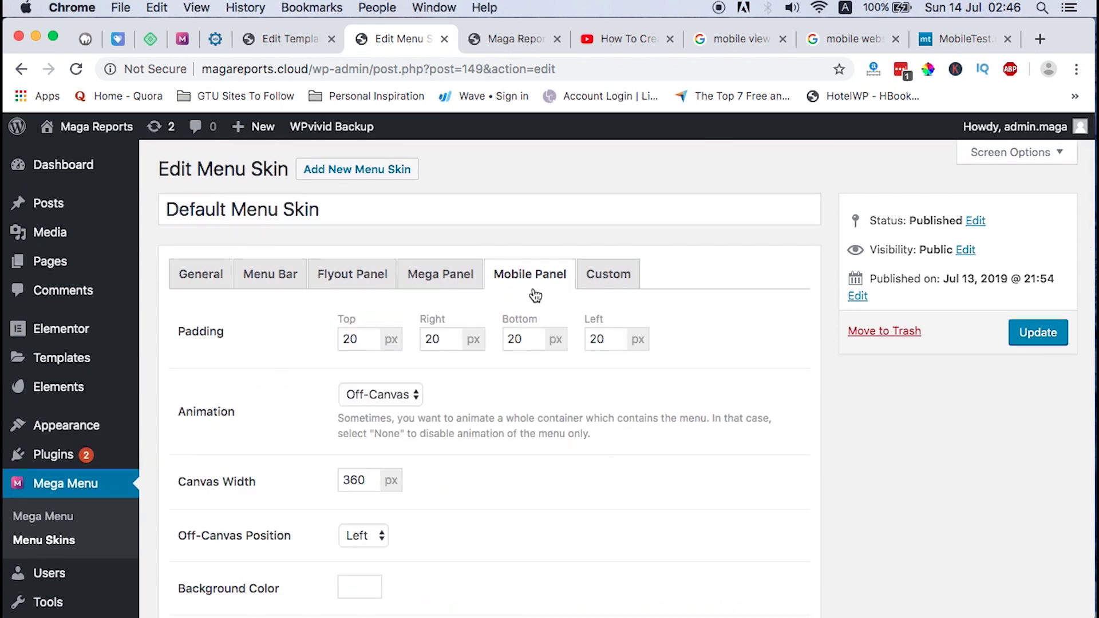
scroll(494, 475, down, 4)
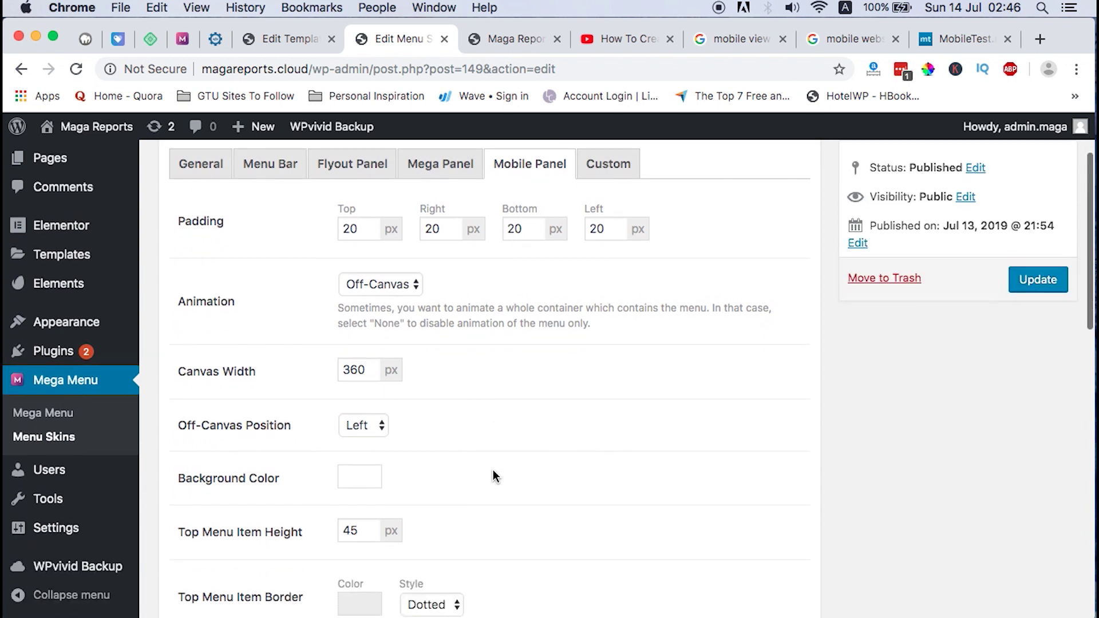
scroll(493, 469, up, 4)
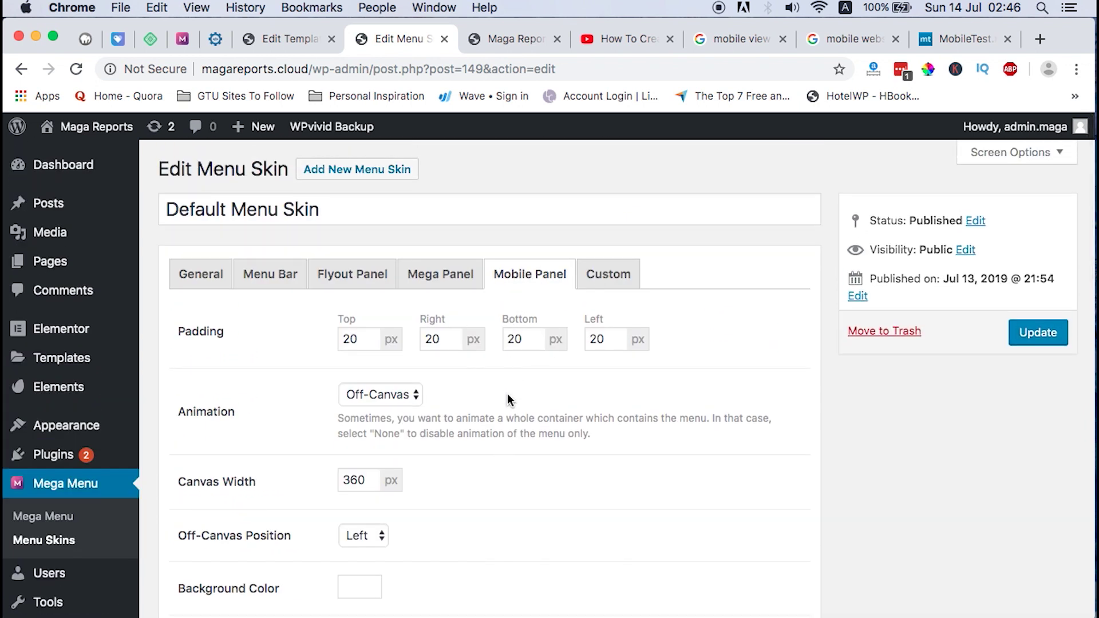
click(443, 278)
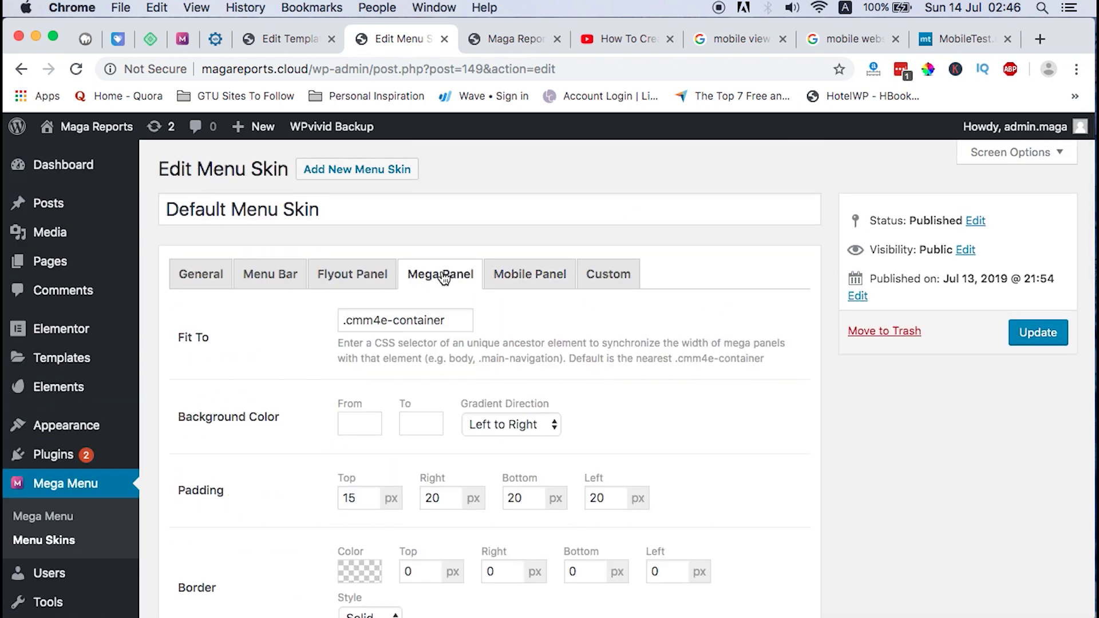
click(349, 276)
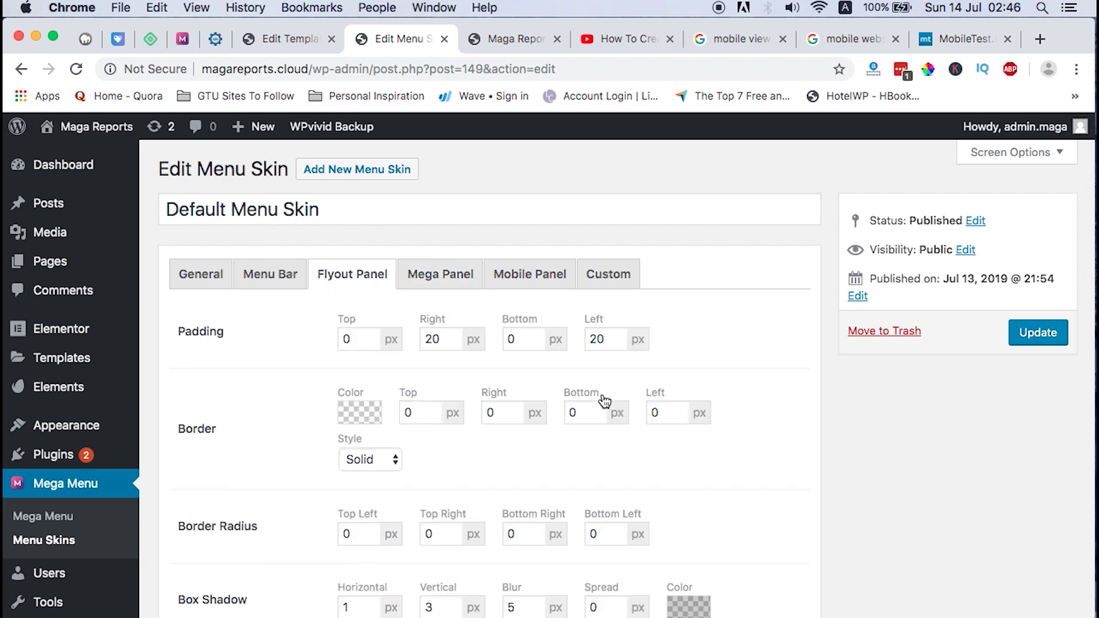
scroll(604, 401, down, 3)
scroll(602, 394, up, 3)
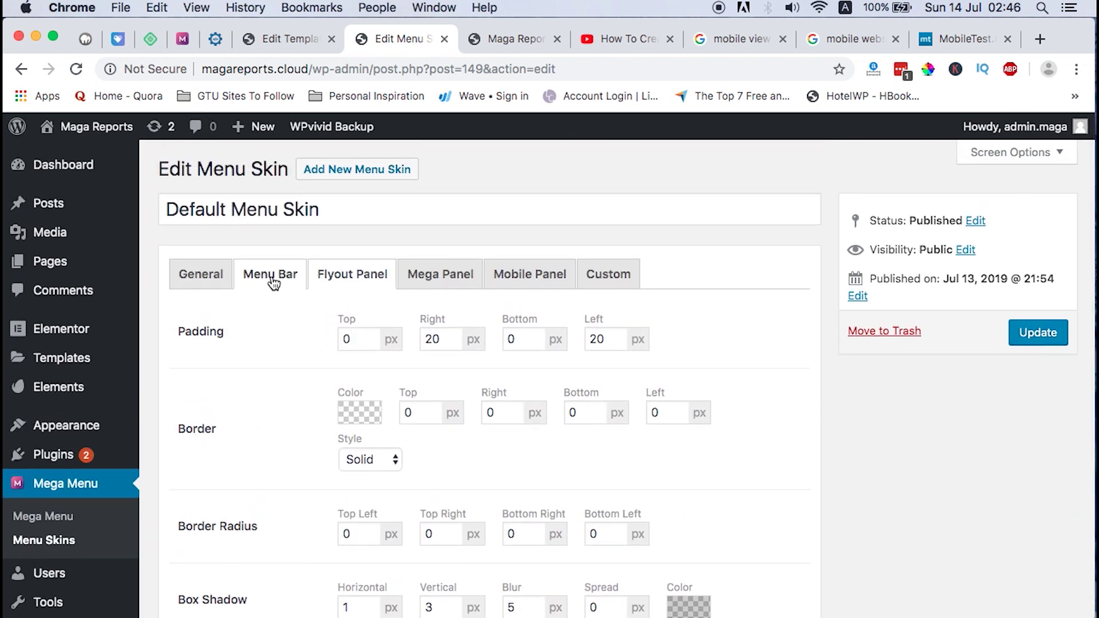
click(274, 283)
scroll(678, 465, down, 5)
scroll(678, 465, up, 5)
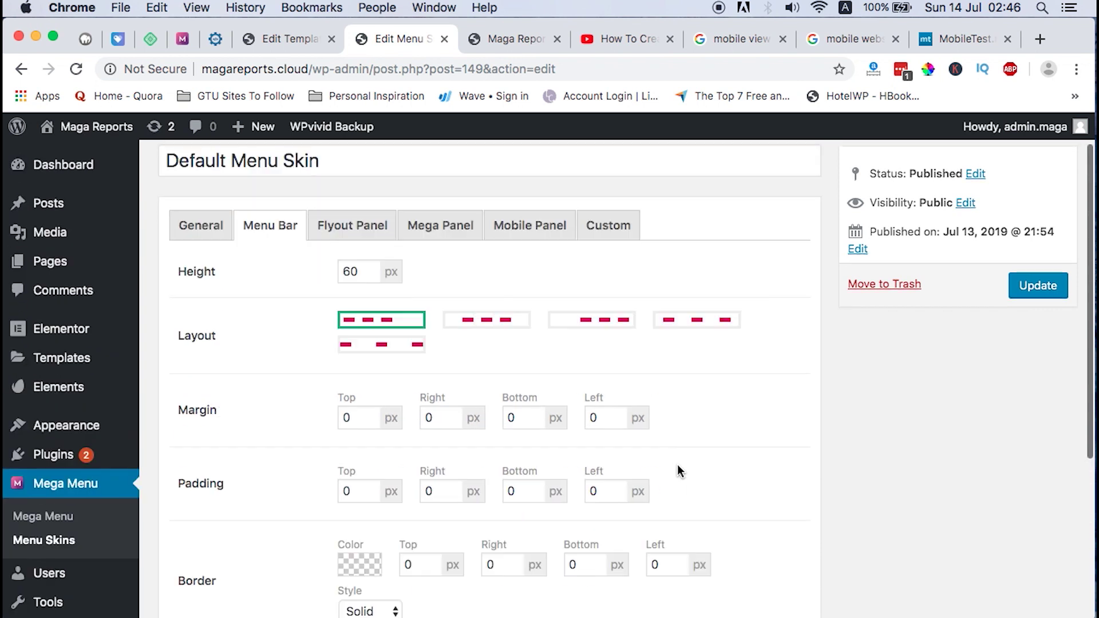
- Return to the skin's General settings and examine the options for top menu items and sub menu items
click(202, 283)
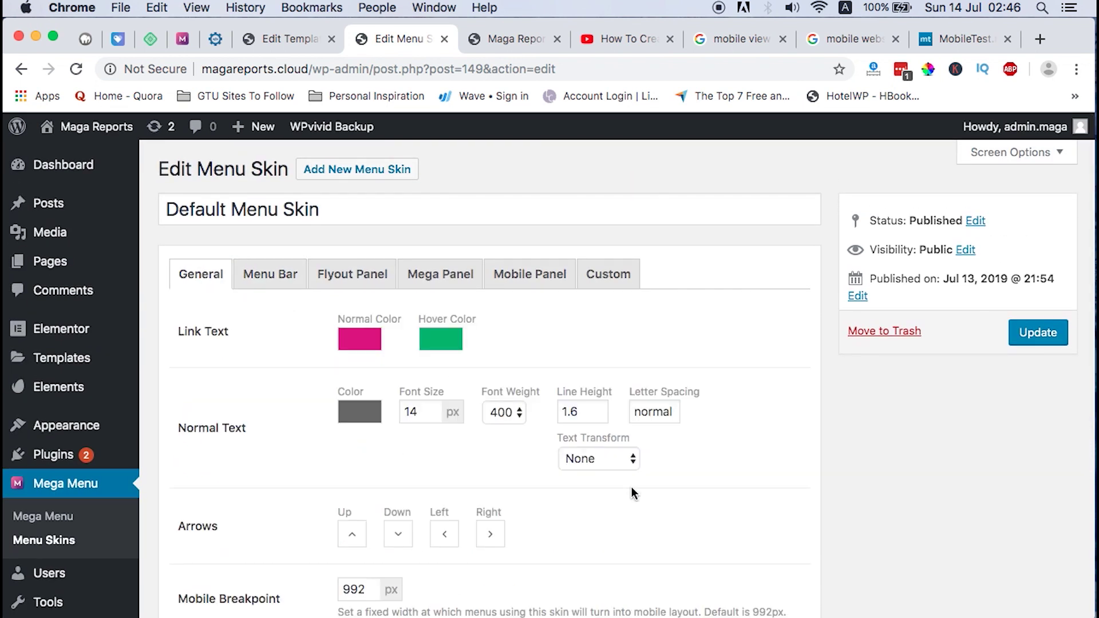
scroll(632, 490, down, 8)
scroll(631, 486, down, 15)
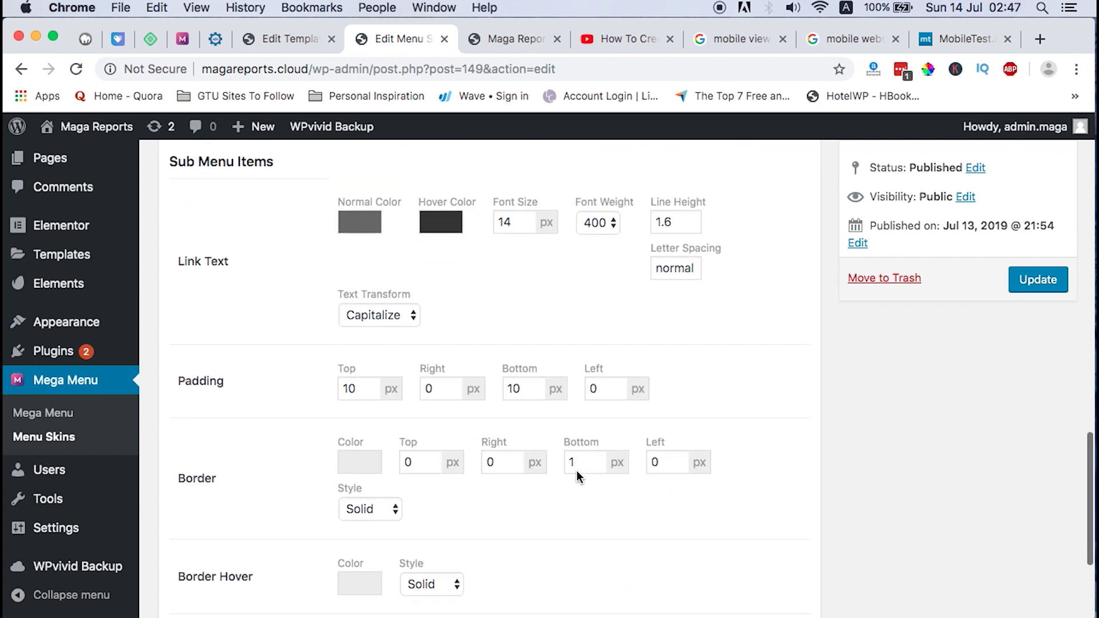
scroll(576, 470, down, 4)
scroll(576, 471, up, 7)
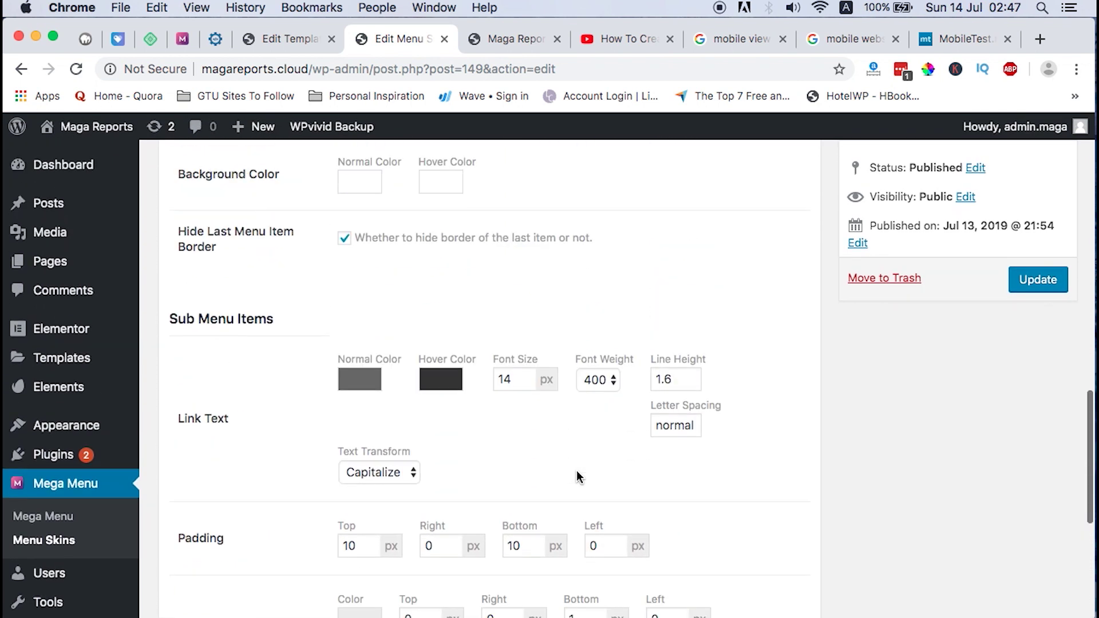
scroll(576, 470, up, 15)
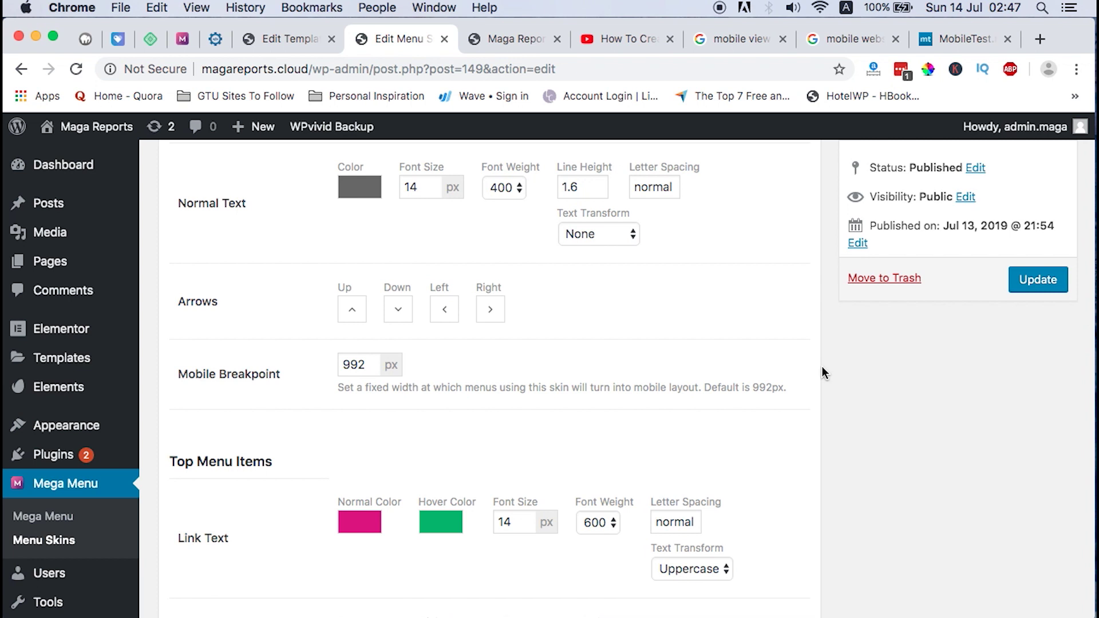
scroll(822, 373, up, 4)
mouse_move(85, 456)
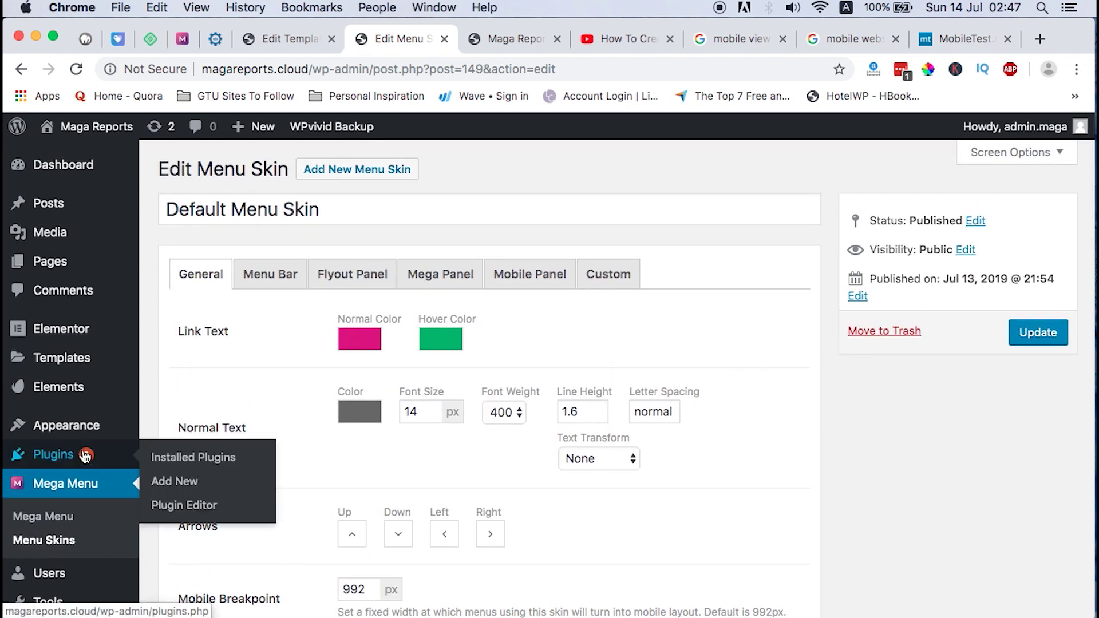
mouse_move(50, 331)
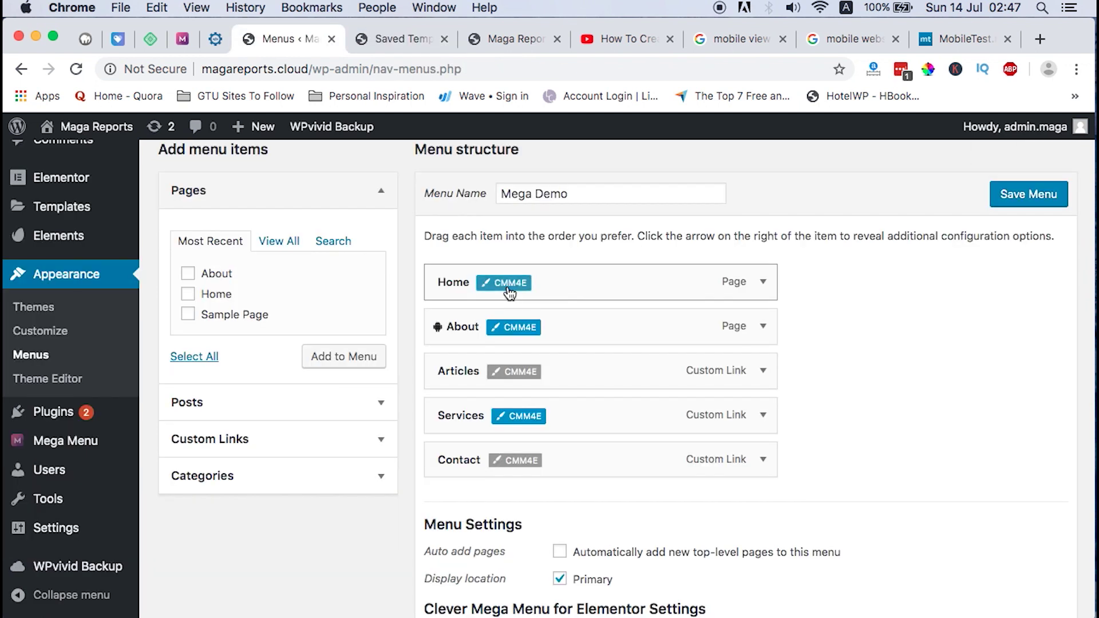
- Open the About item's mega menu editor and open the saved Blogs template in Elementor
click(520, 328)
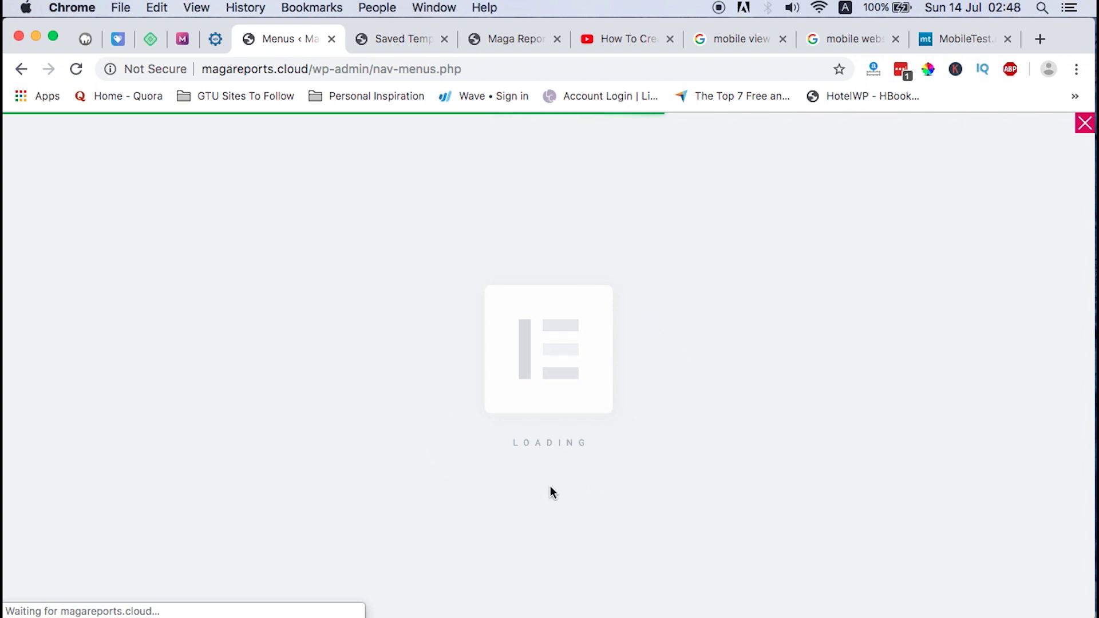
click(401, 39)
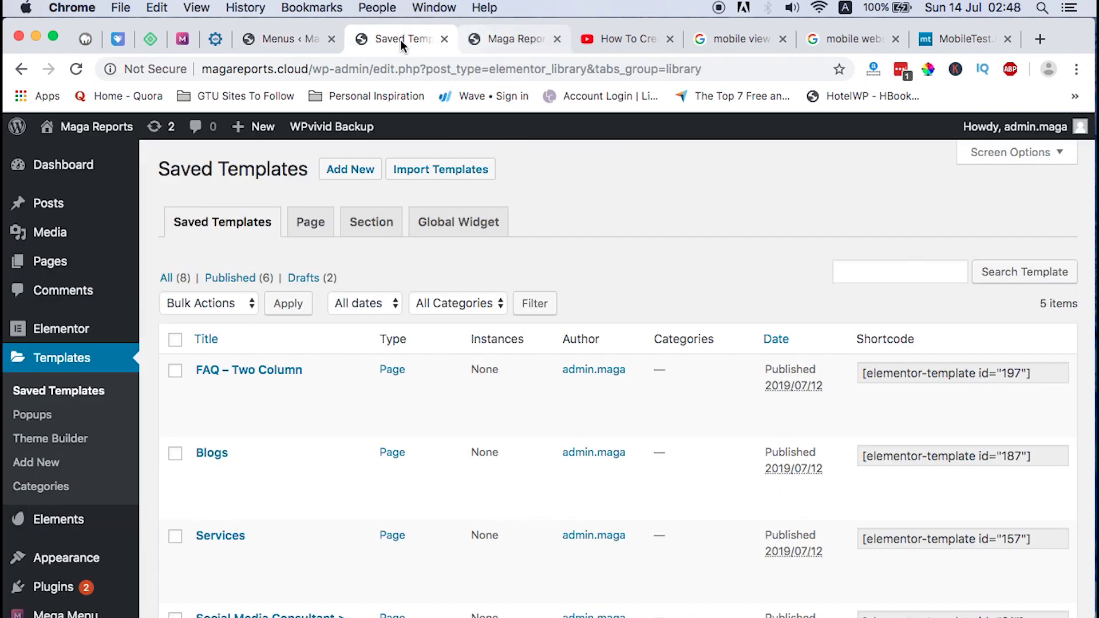
scroll(393, 463, down, 1)
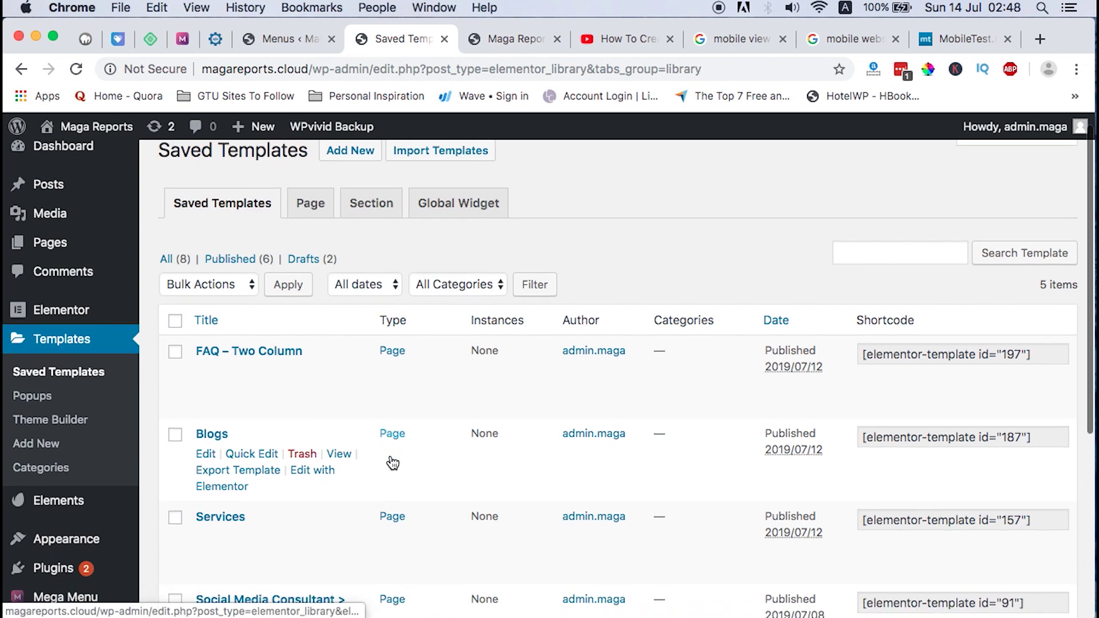
scroll(393, 463, down, 3)
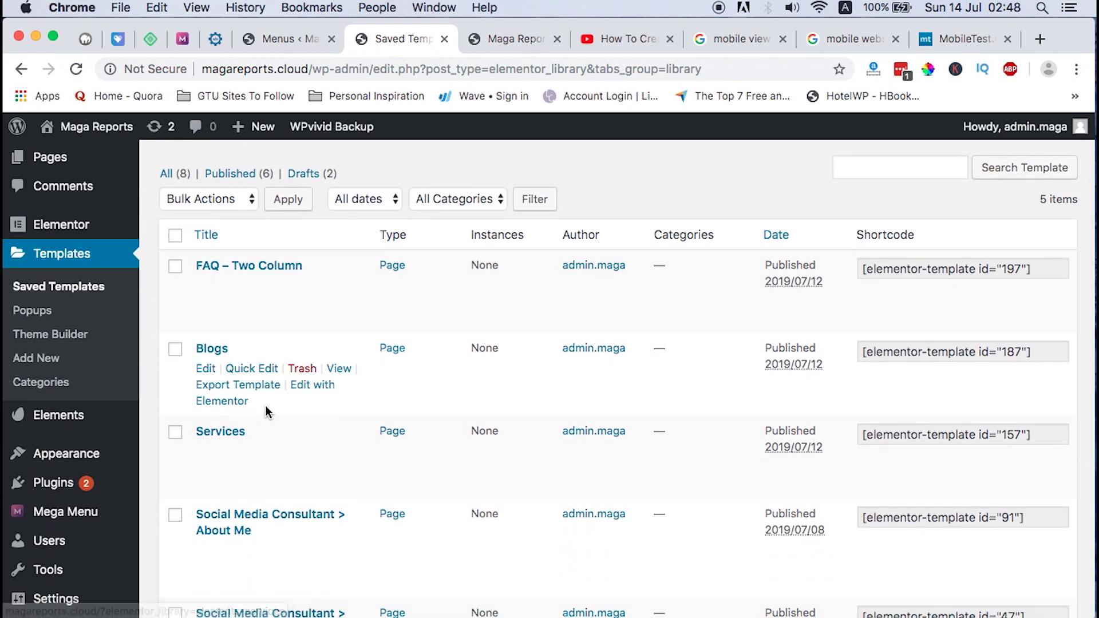
click(229, 403)
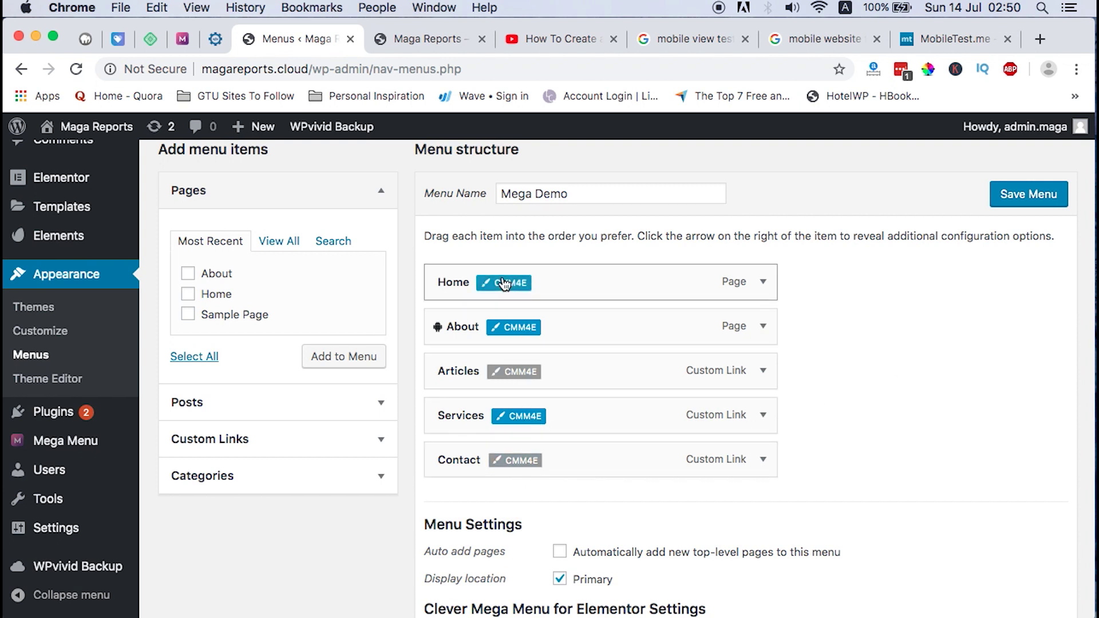
- Open the Services item's mega menu editor and look over its icon box content
click(518, 416)
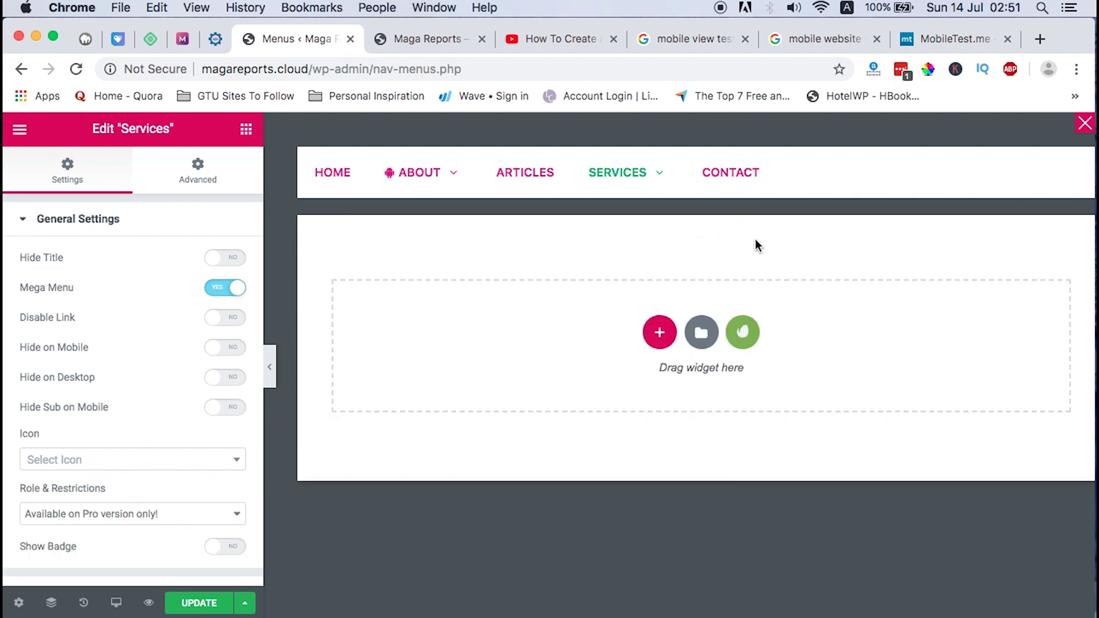
scroll(740, 367, down, 3)
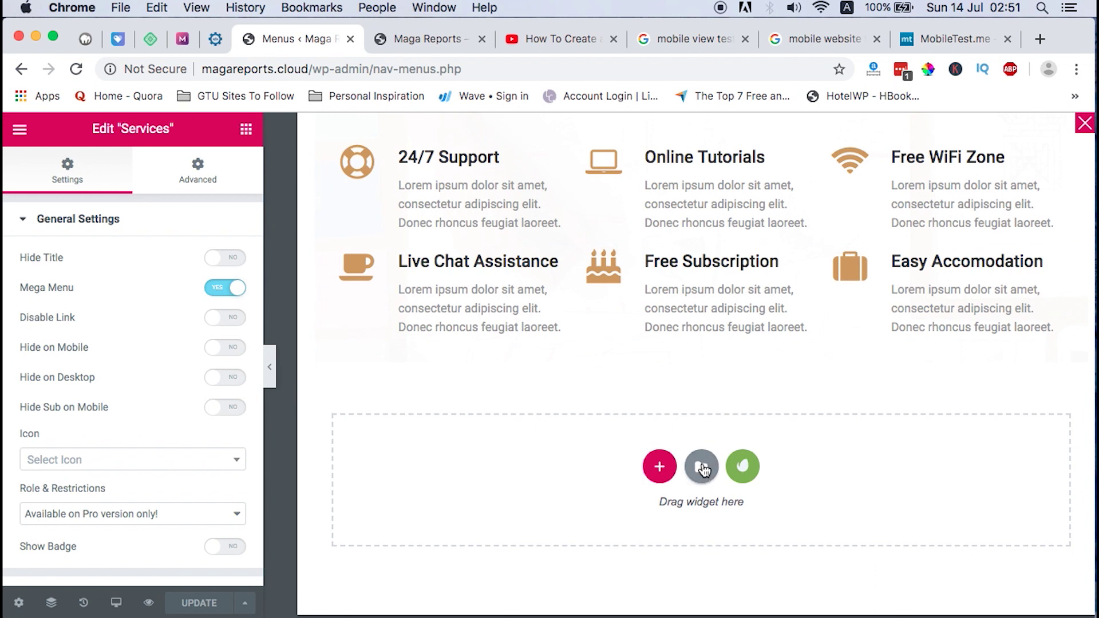
click(660, 467)
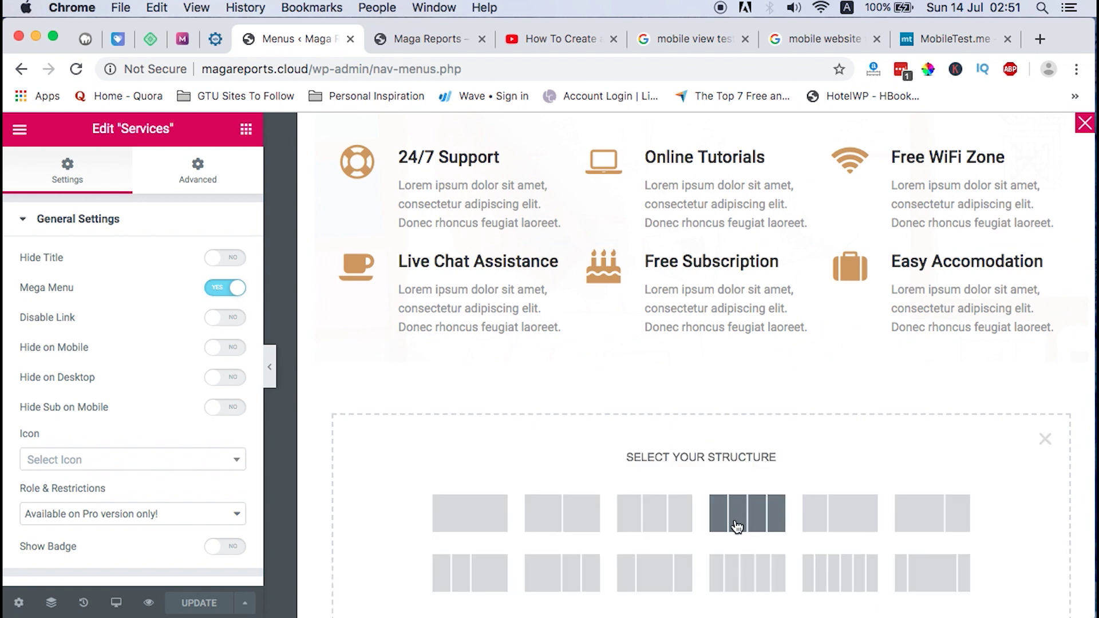
scroll(801, 458, up, 3)
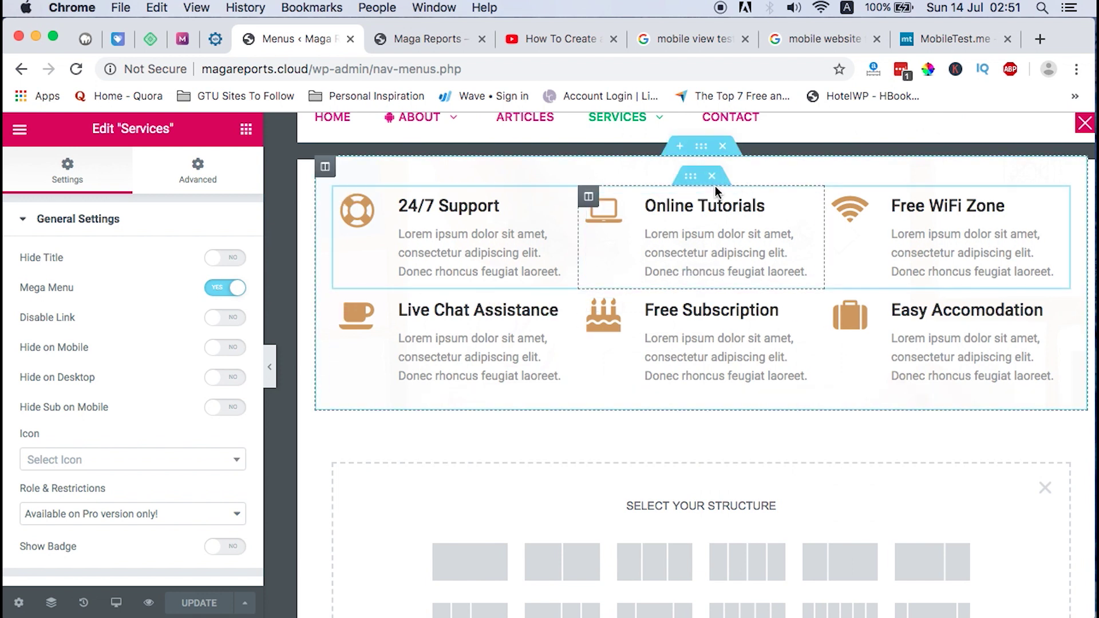
click(1049, 489)
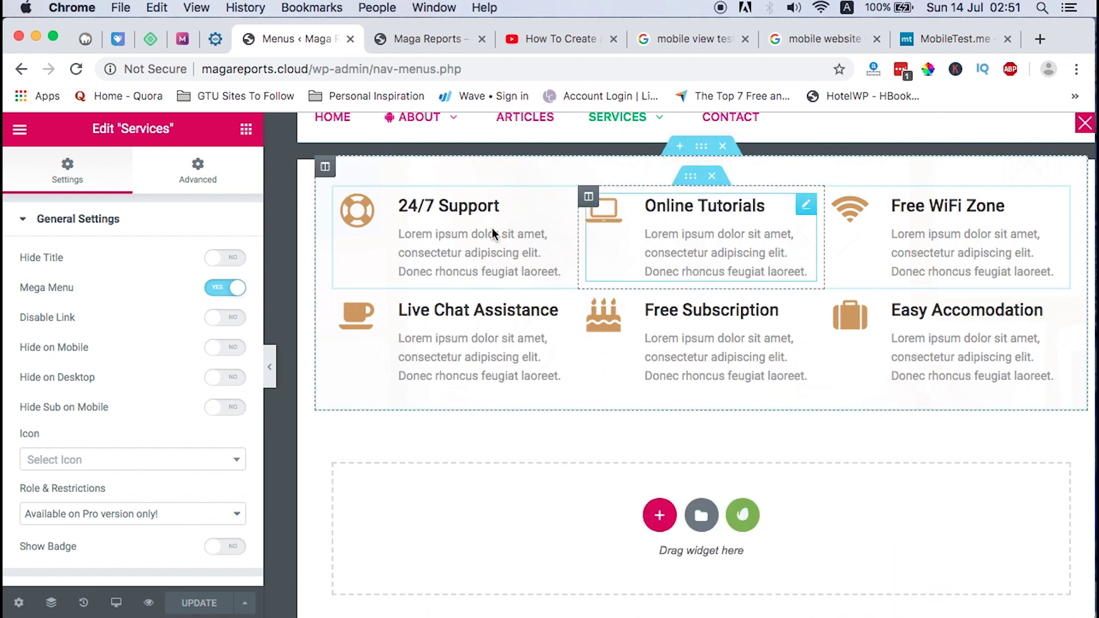
- Preview the Services mega menu in Mobile mode and open the mobile navigation menu
click(117, 600)
click(118, 562)
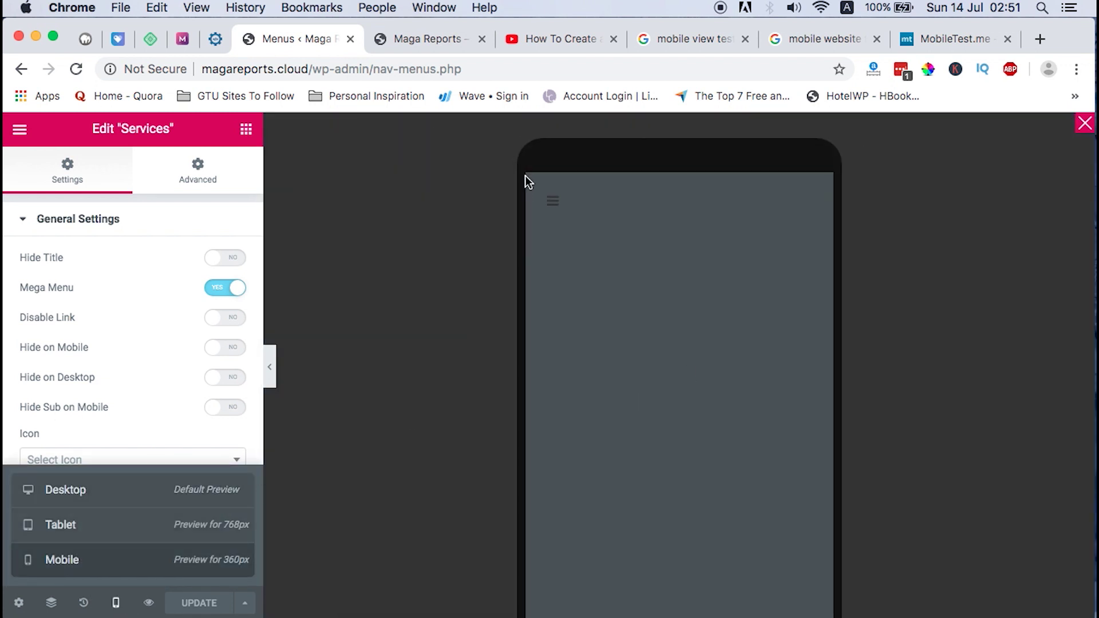
click(551, 204)
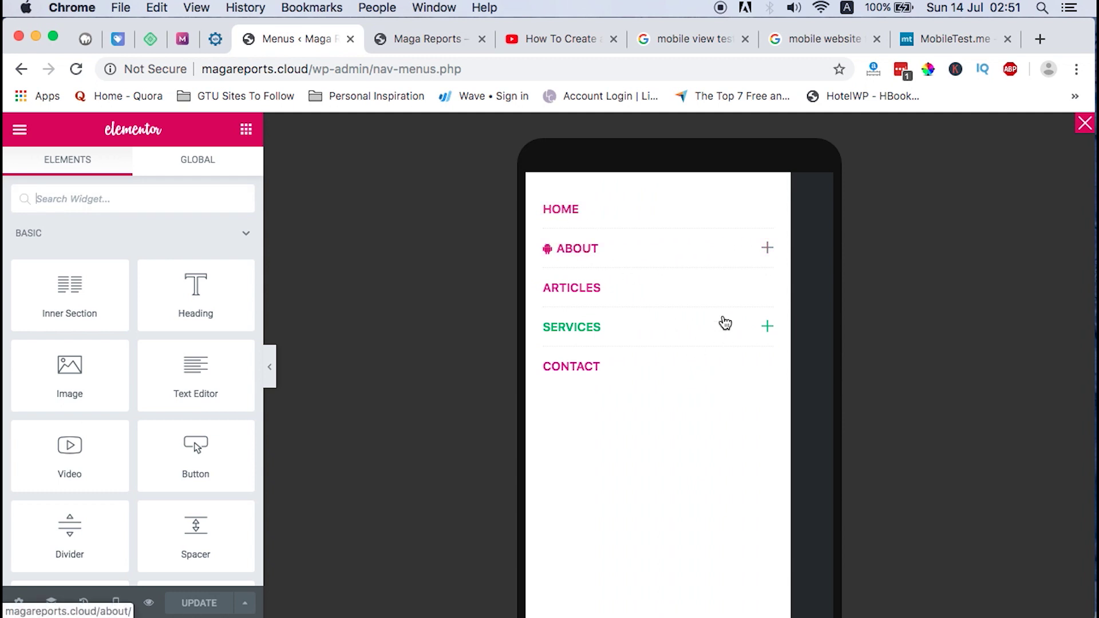
- Open the WordPress dashboard in a new browser tab and bring up the saved Services template in Elementor
click(414, 39)
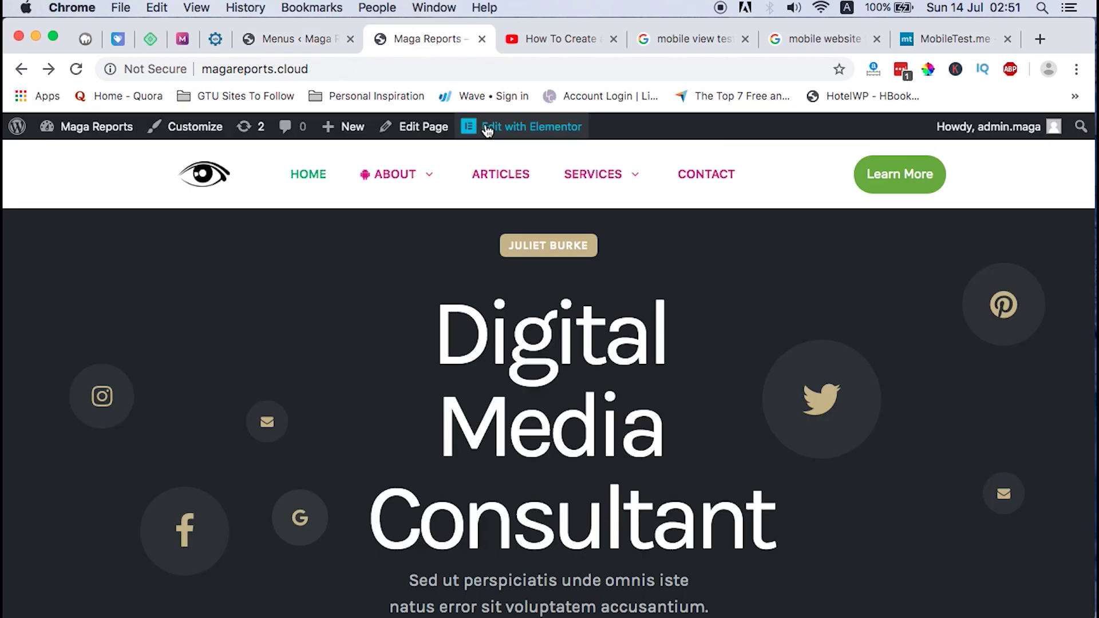
click(312, 40)
click(377, 38)
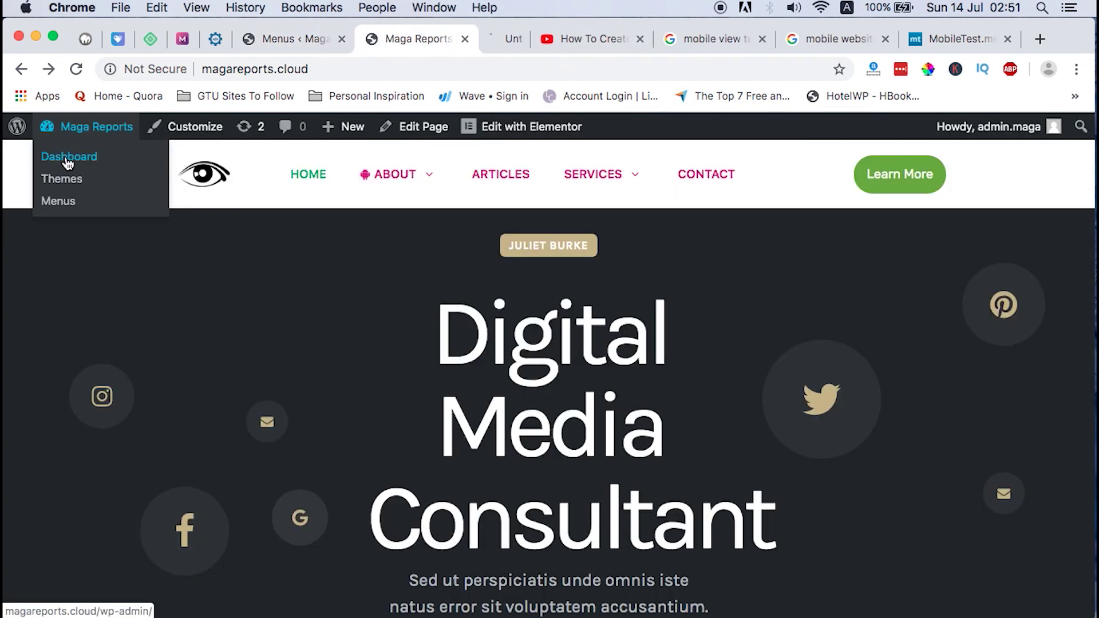
click(281, 39)
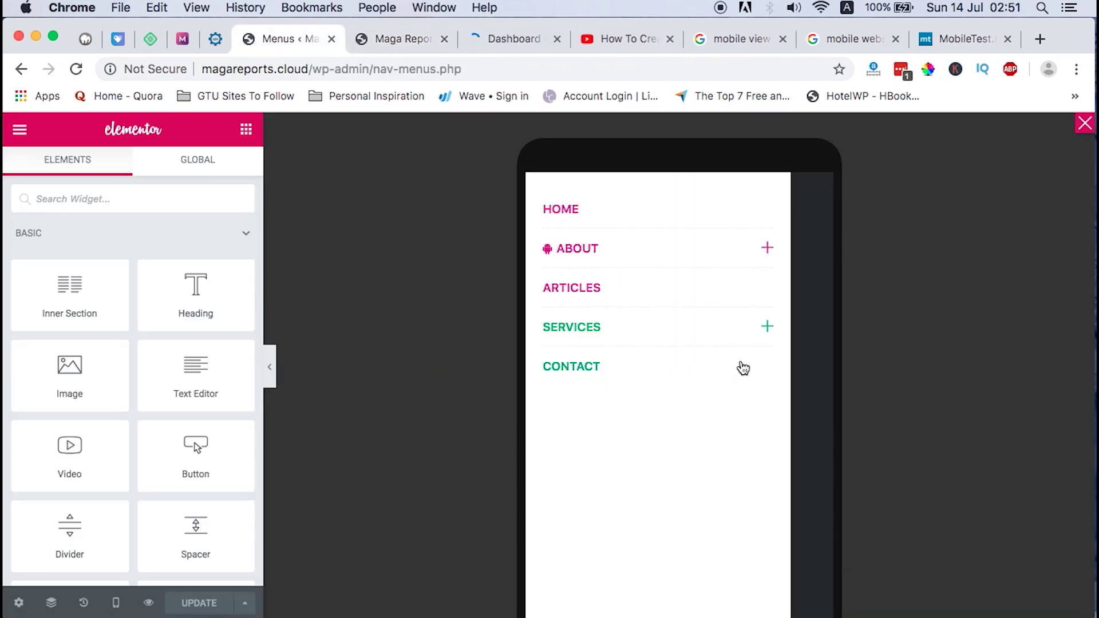
click(115, 603)
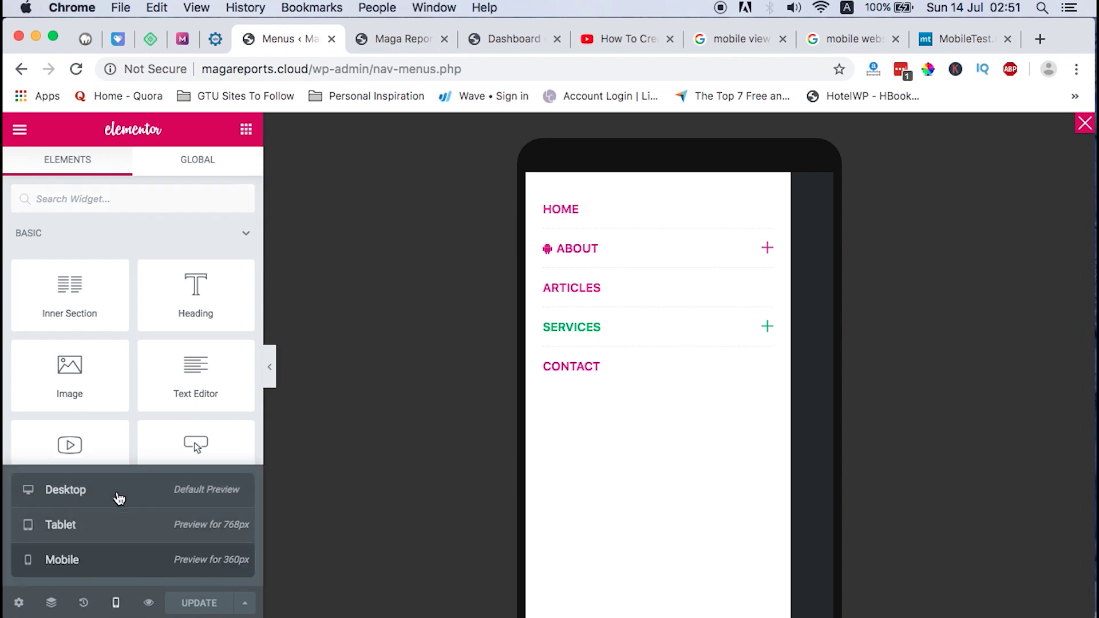
click(394, 39)
click(507, 38)
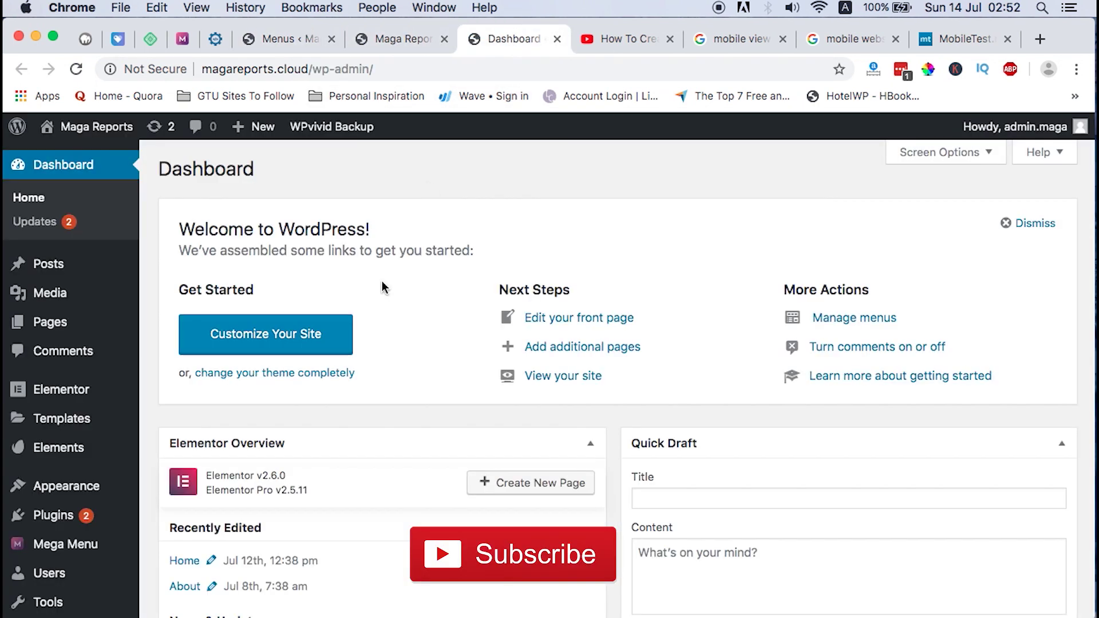
scroll(318, 425, down, 3)
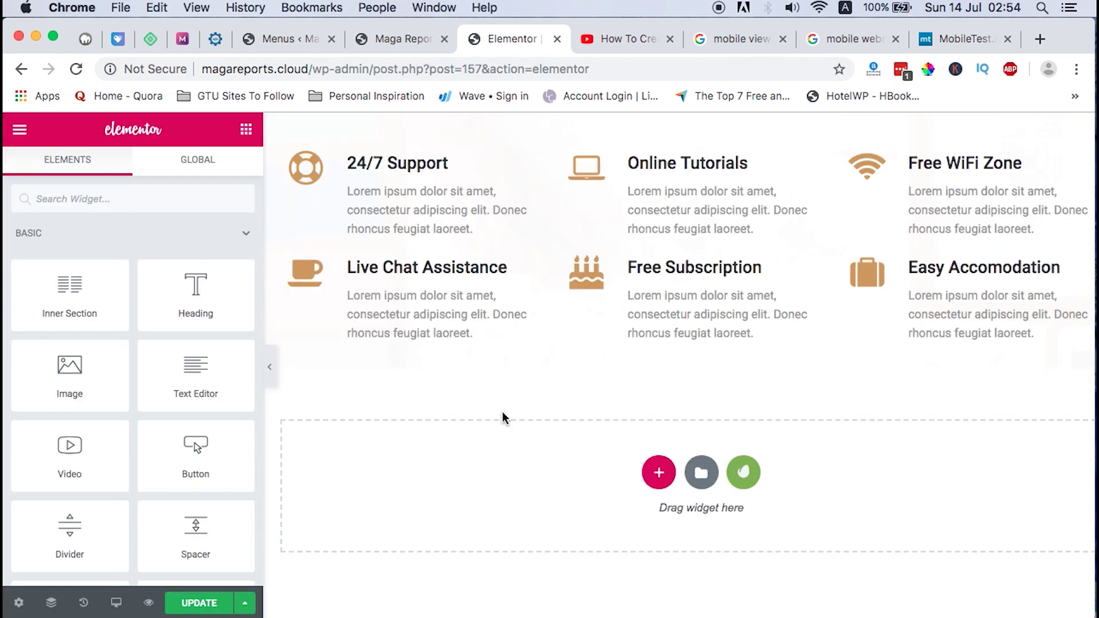
- Preview the Services template in Mobile mode and open the settings of the 24/7 Support column
click(117, 603)
click(152, 562)
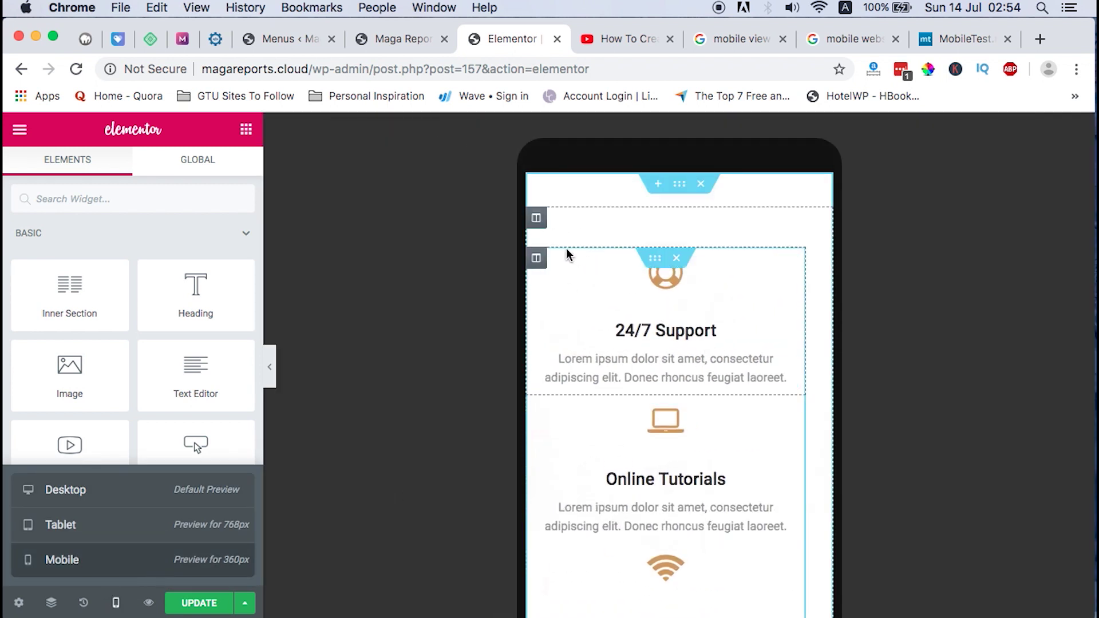
click(536, 259)
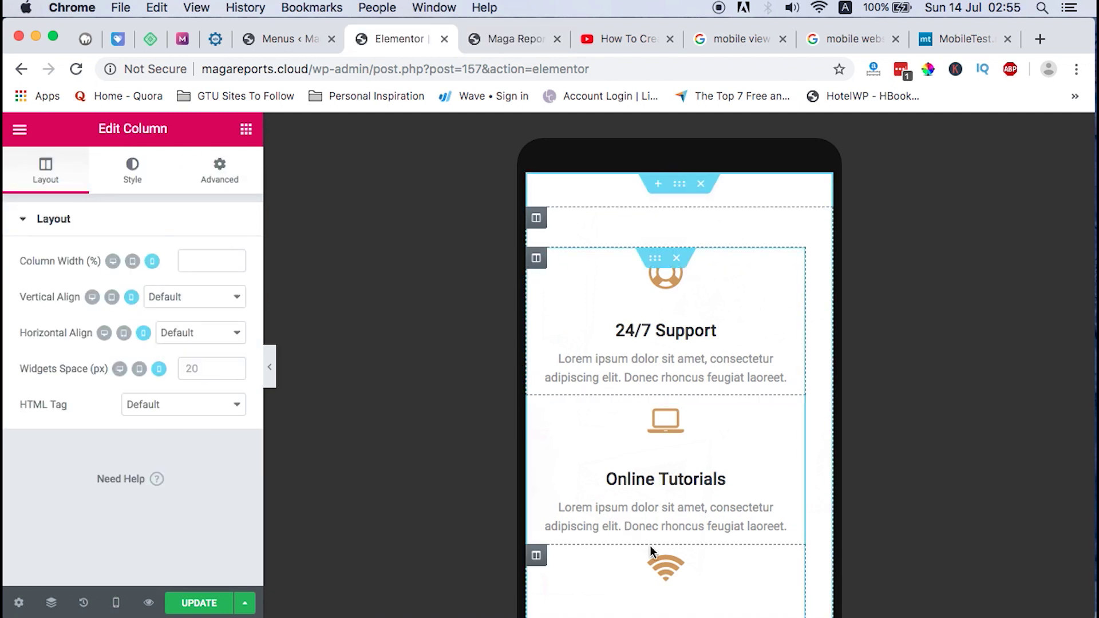
- Return to the mega menu editor, preview it in Mobile mode and expand the Services submenu
click(274, 39)
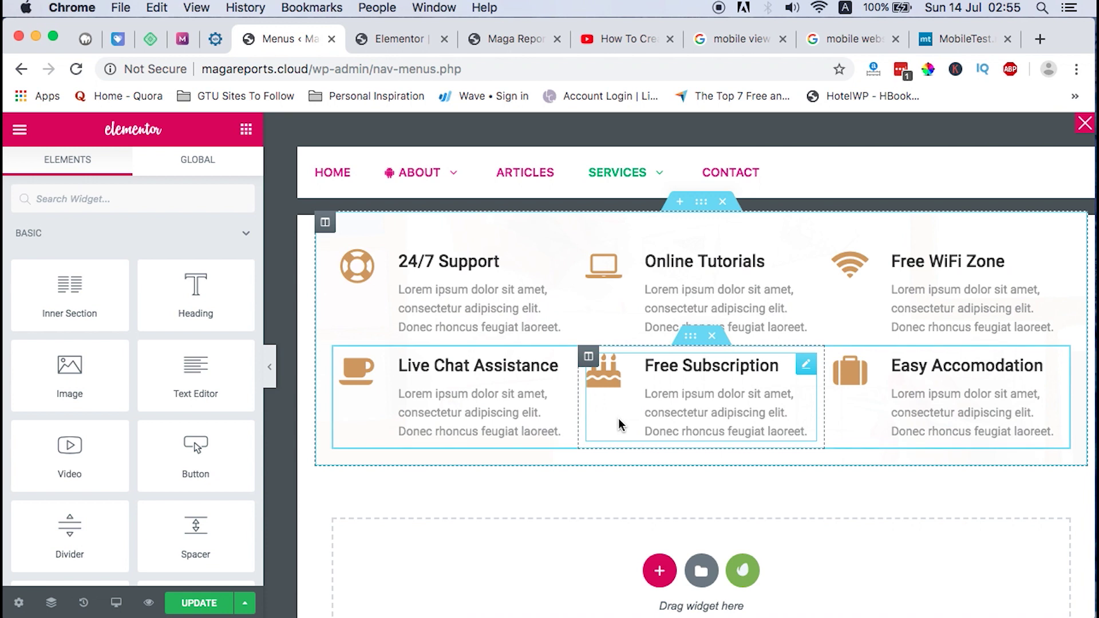
click(116, 603)
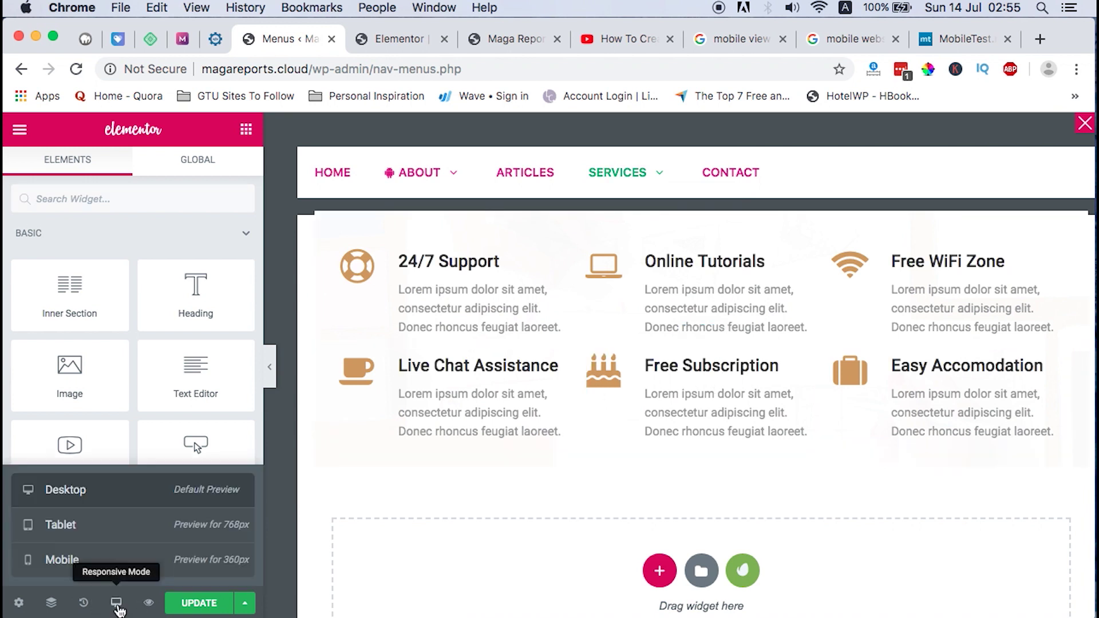
click(109, 559)
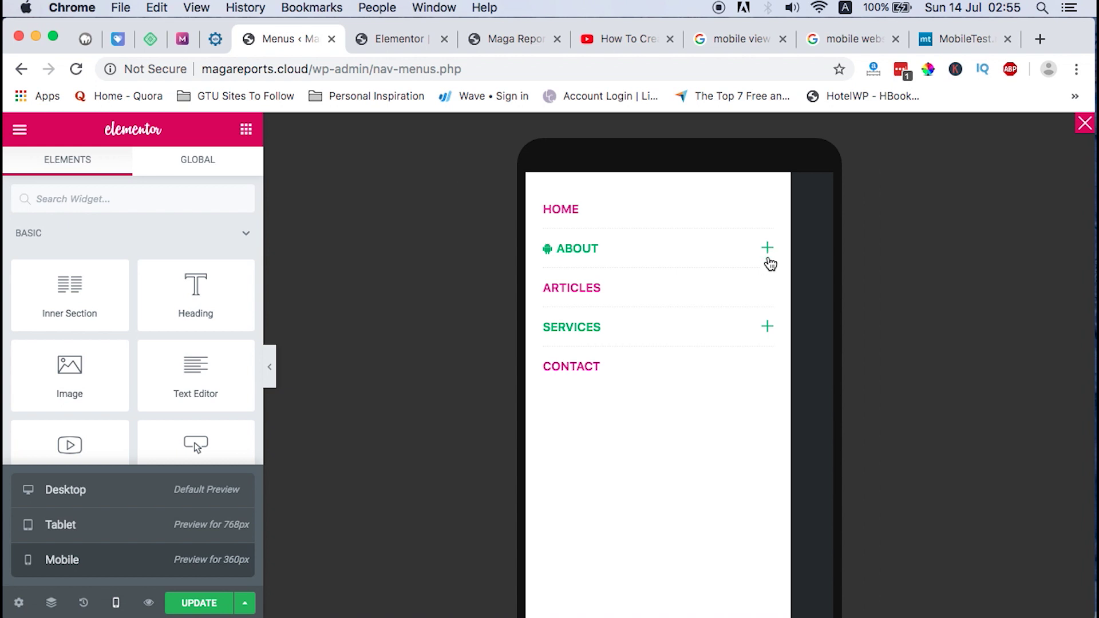
click(766, 329)
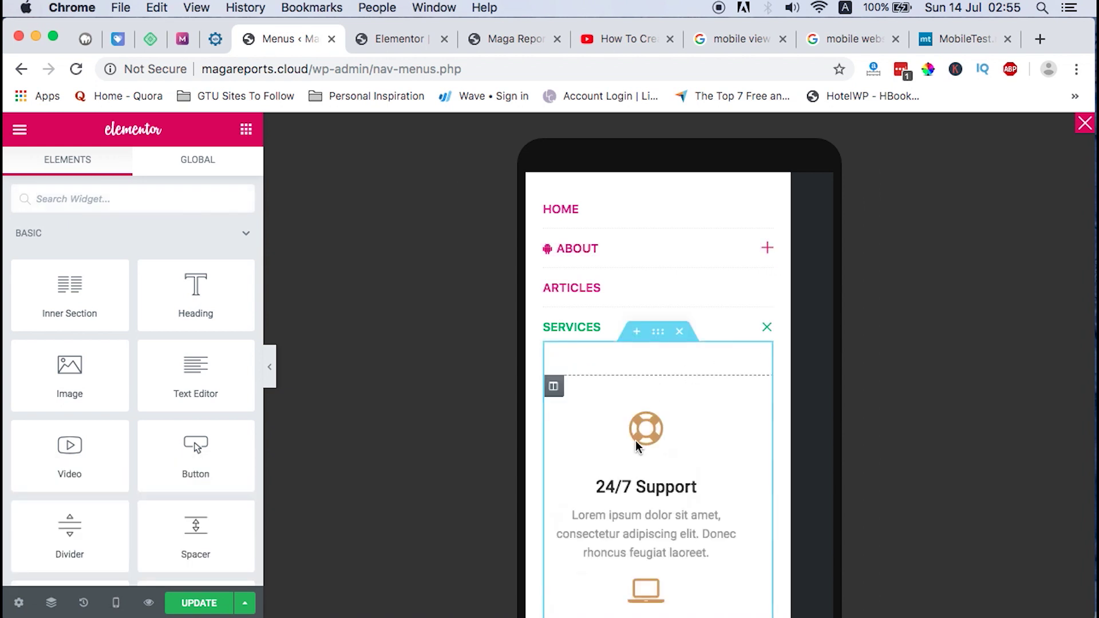
- Try to edit the column in the Services submenu and check the Advanced options and mobile content
click(547, 388)
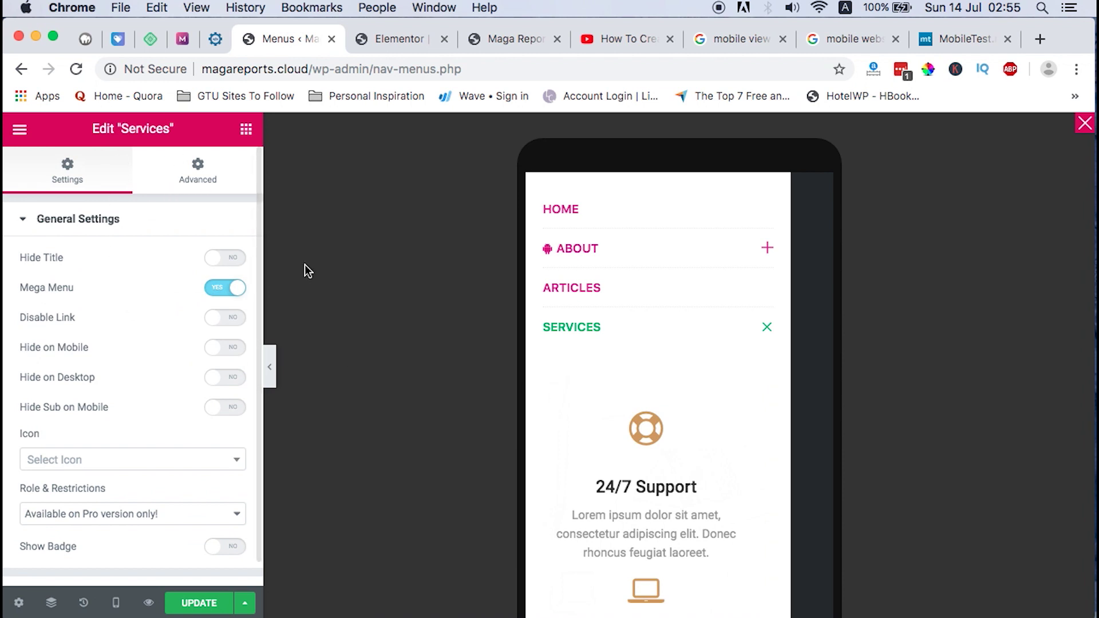
click(197, 171)
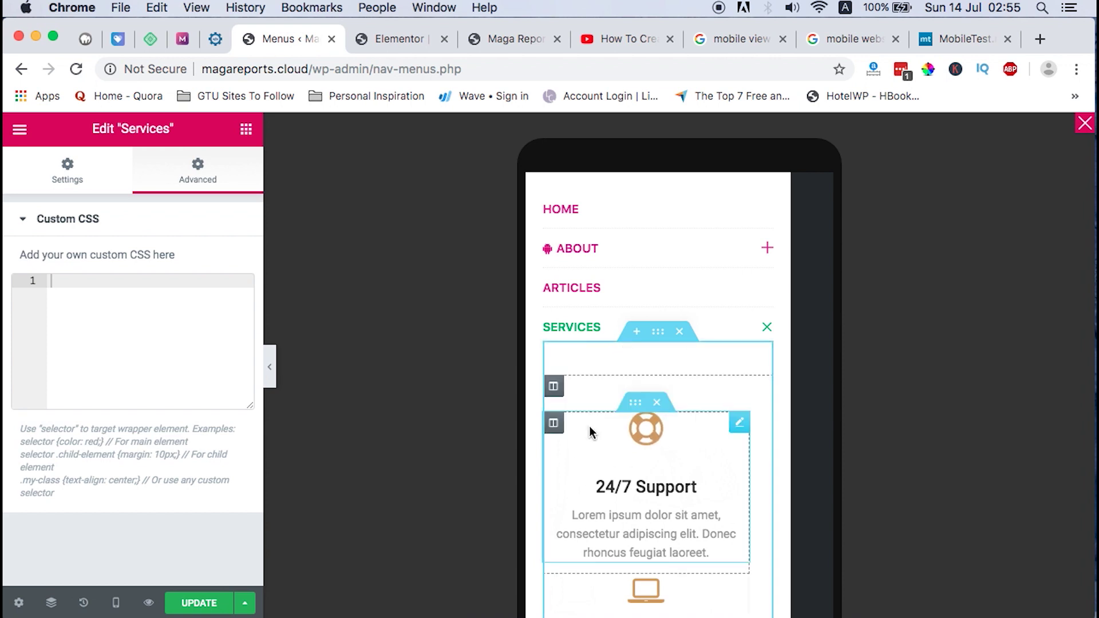
scroll(589, 429, down, 5)
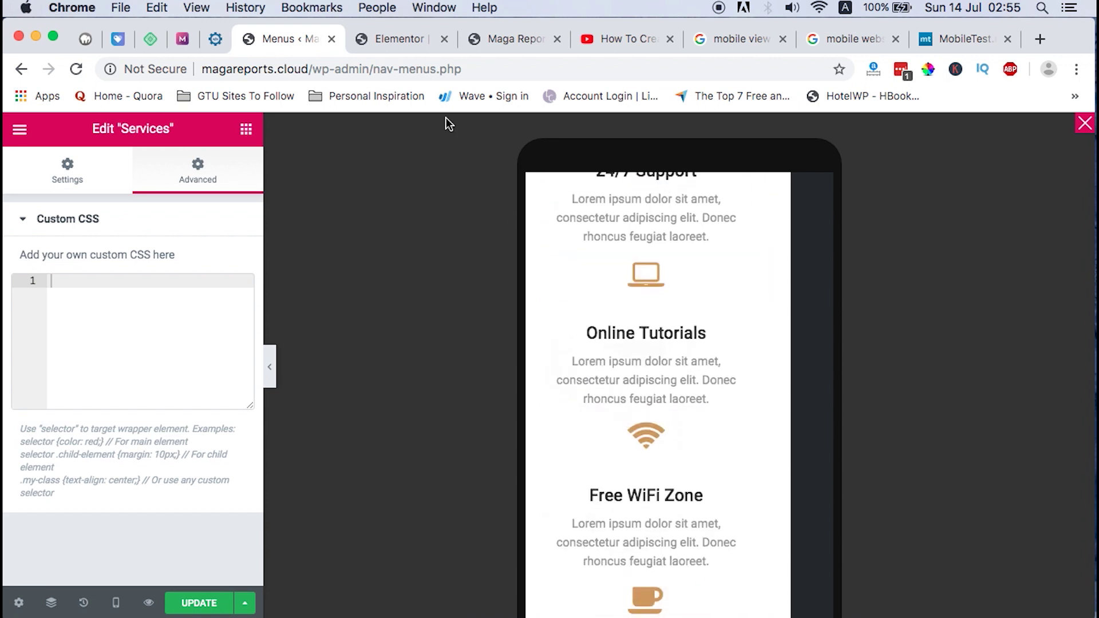
- In the Services template, examine the Advanced settings of the 24/7 Support column and icon box, and open the outer column's settings
click(403, 39)
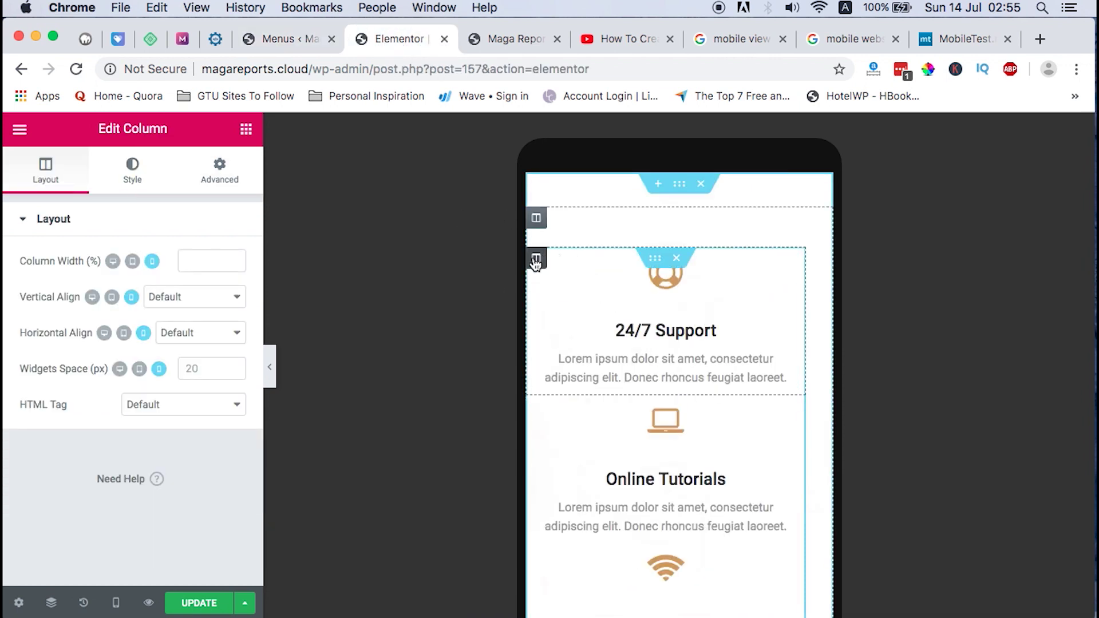
click(220, 171)
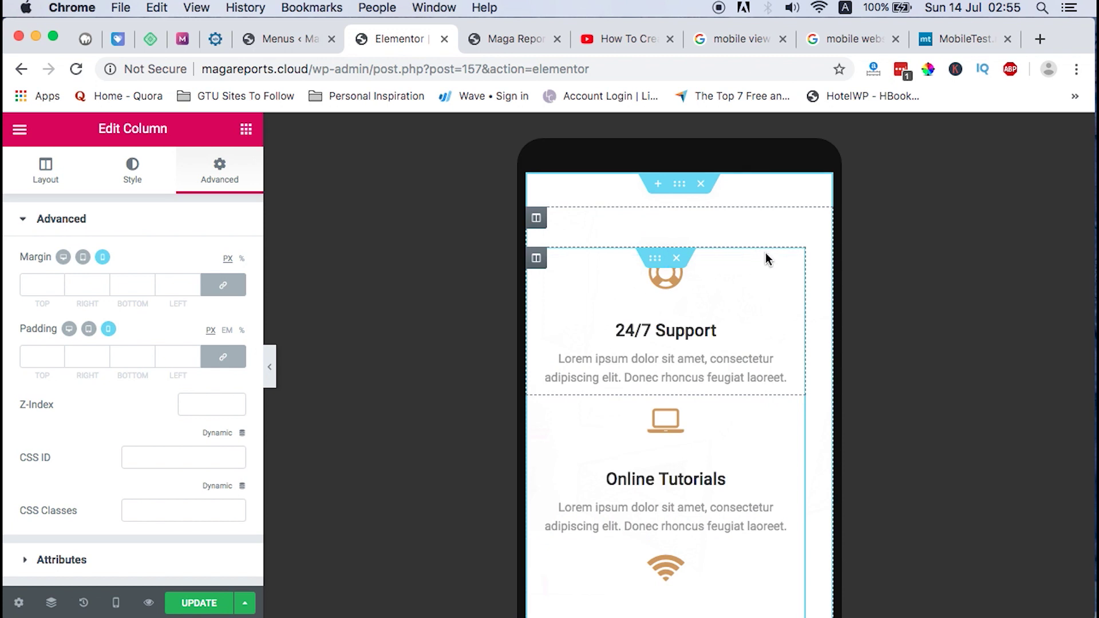
click(788, 266)
click(234, 179)
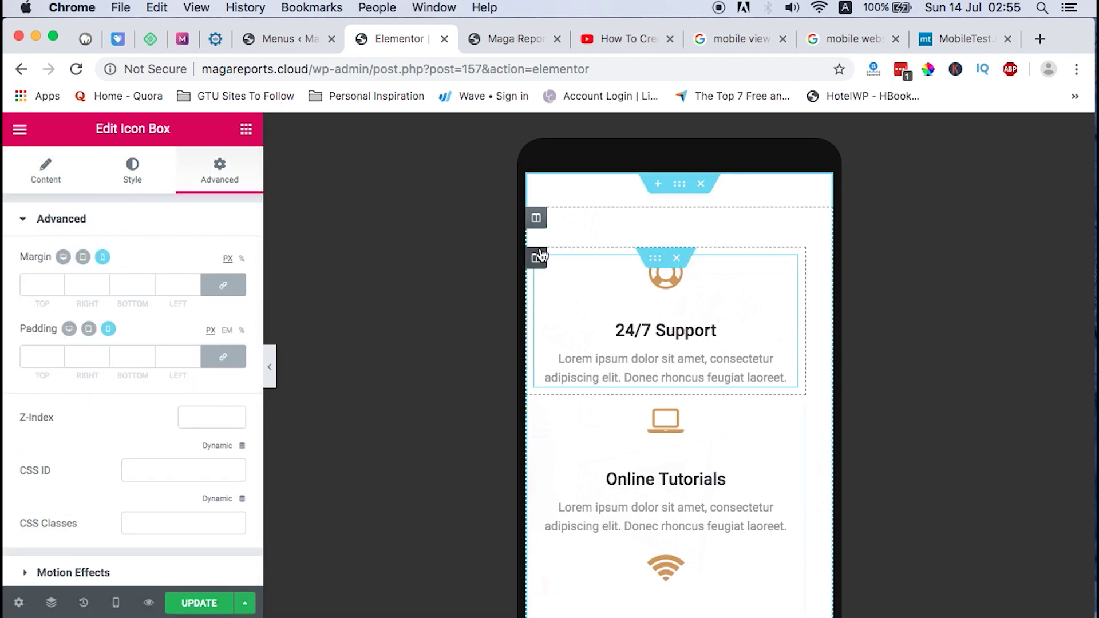
click(535, 216)
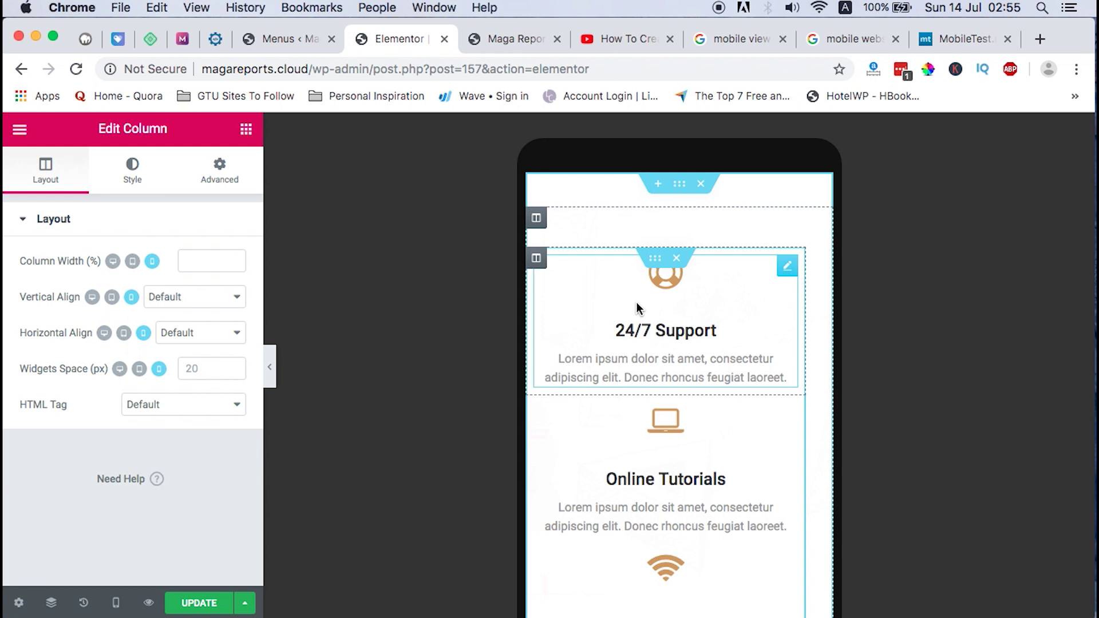
- Close and reopen the mega menu editor of the Services menu item, and switch the Services template to Desktop preview
click(279, 39)
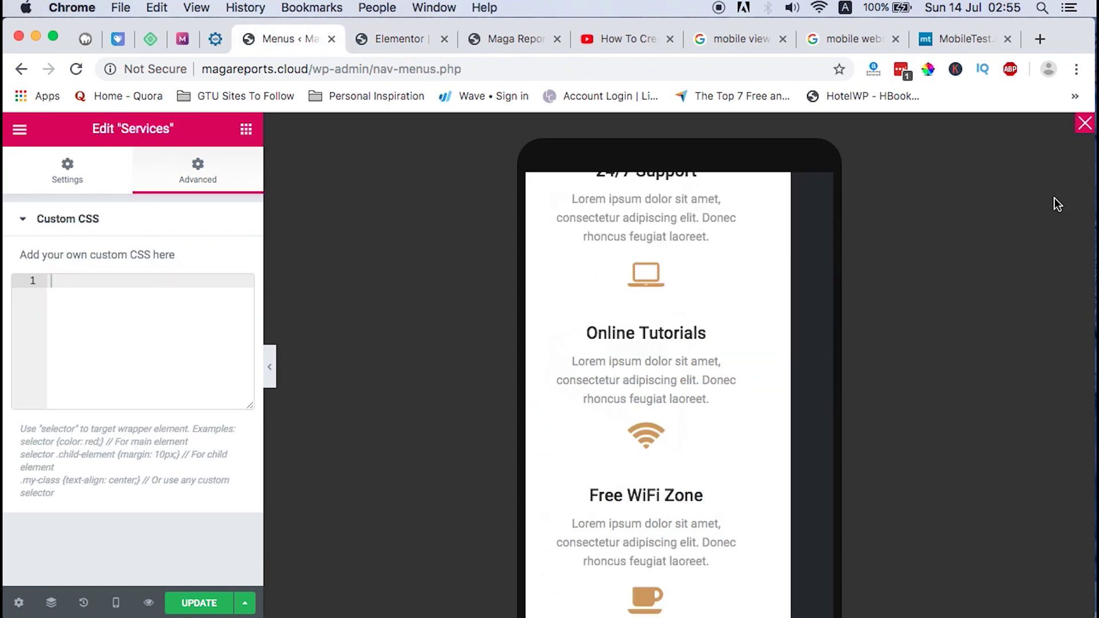
click(1085, 123)
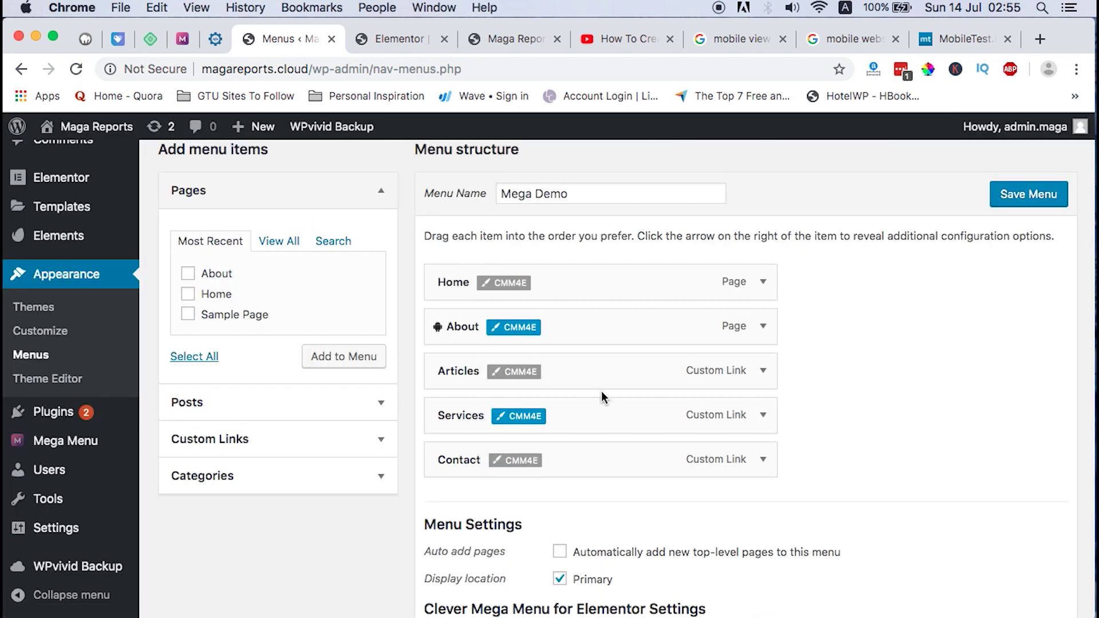
click(517, 423)
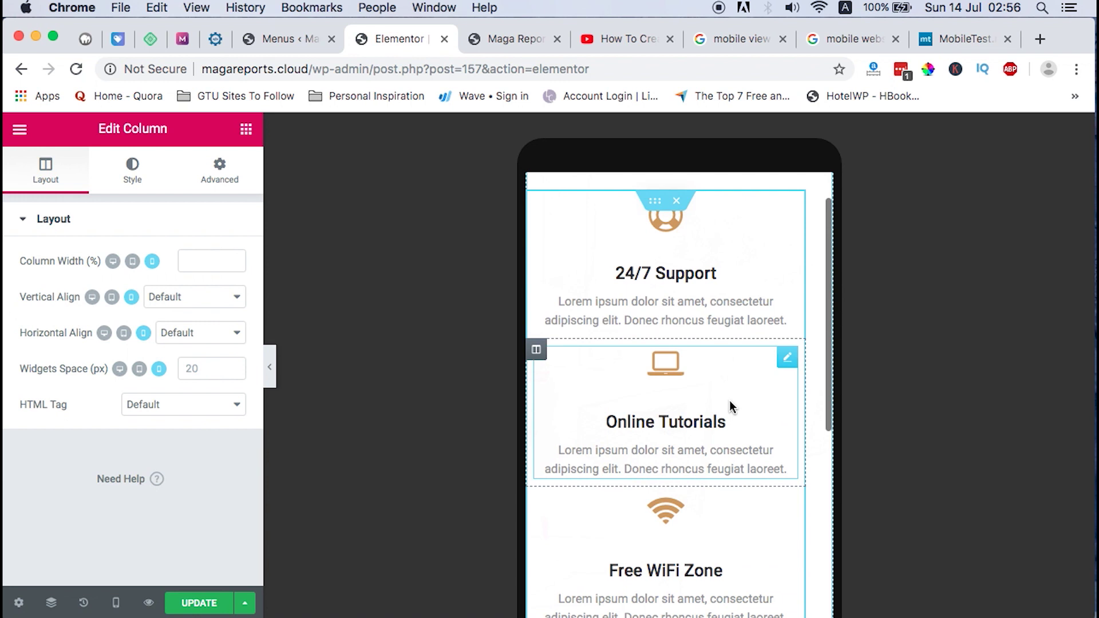
click(115, 603)
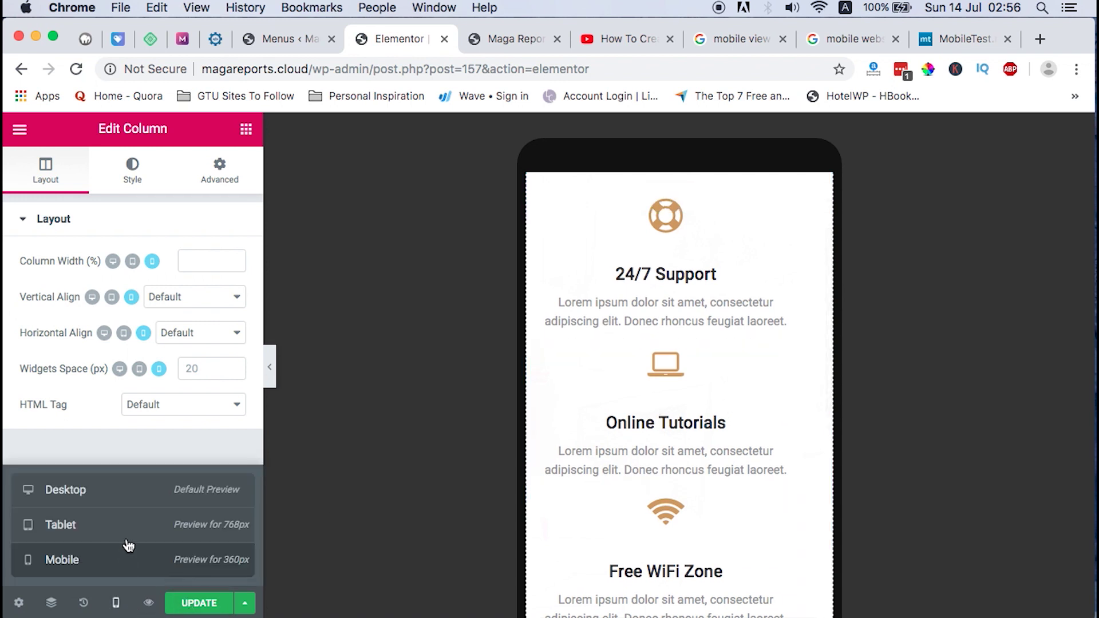
click(123, 499)
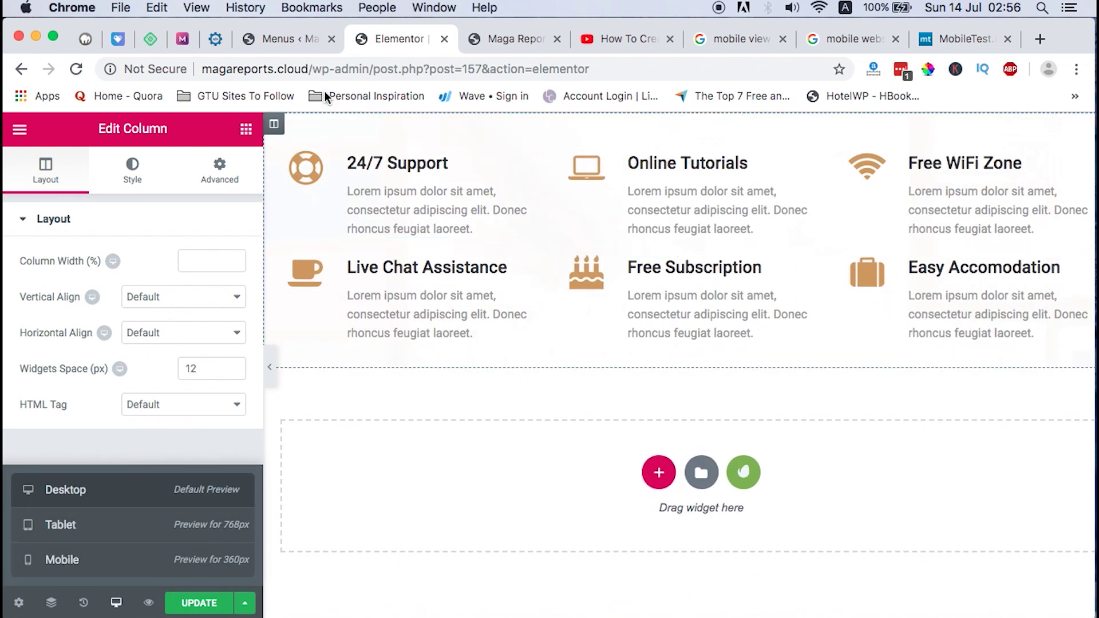
- Try to insert the saved Services template into the Services mega menu, and check the live site's home page
click(280, 35)
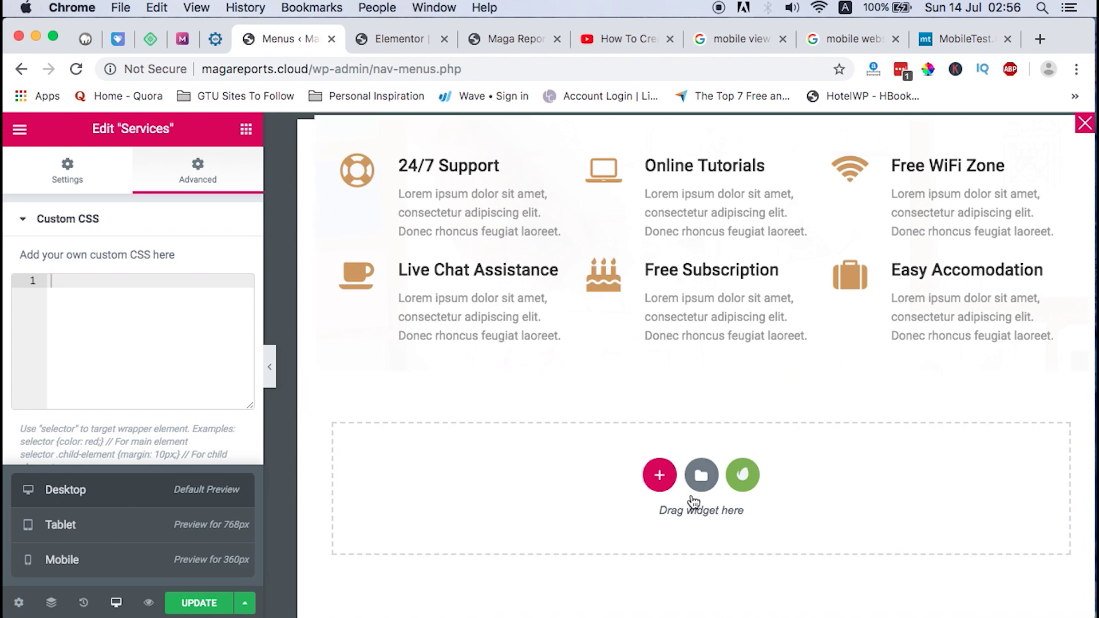
click(700, 486)
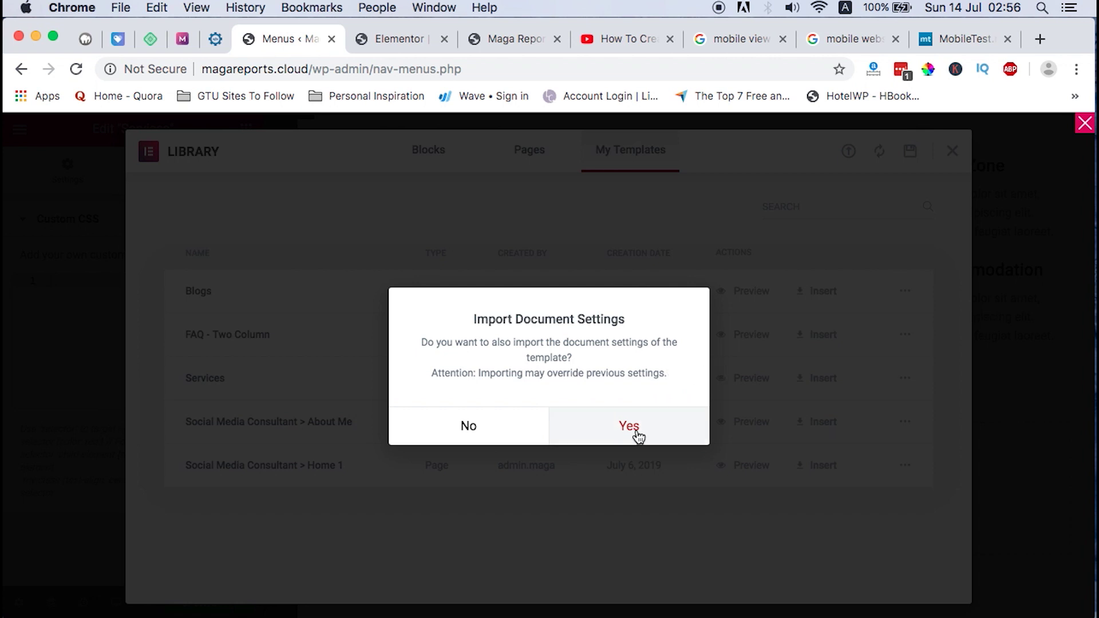
click(494, 38)
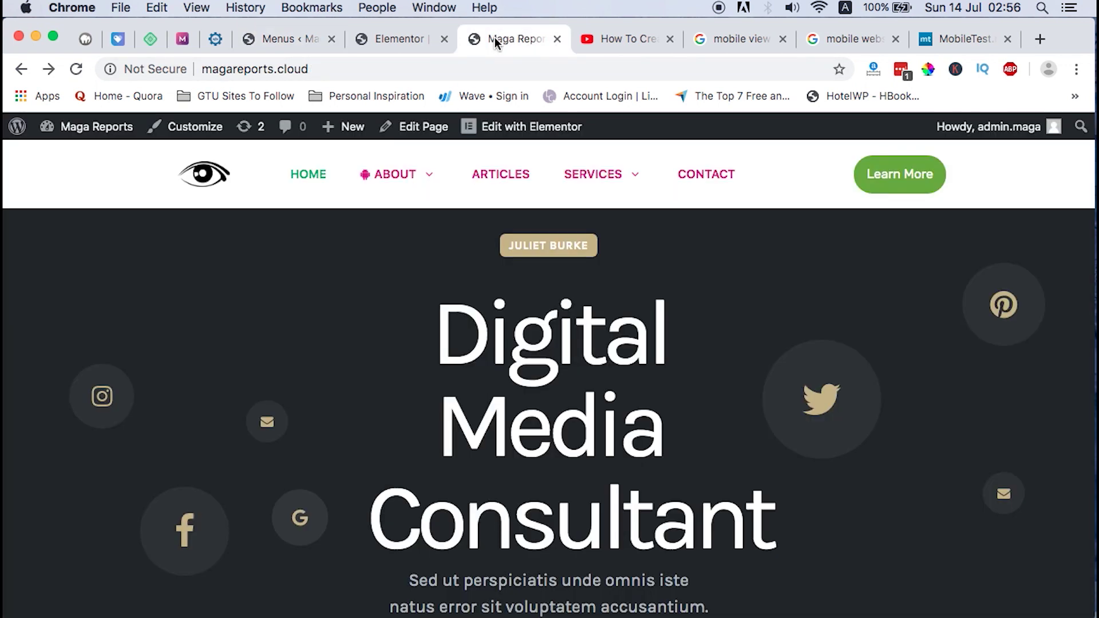
- Review the column's mobile Advanced settings in the Services template, and examine the expanded Services submenu in the iPhone 5 emulator
click(391, 44)
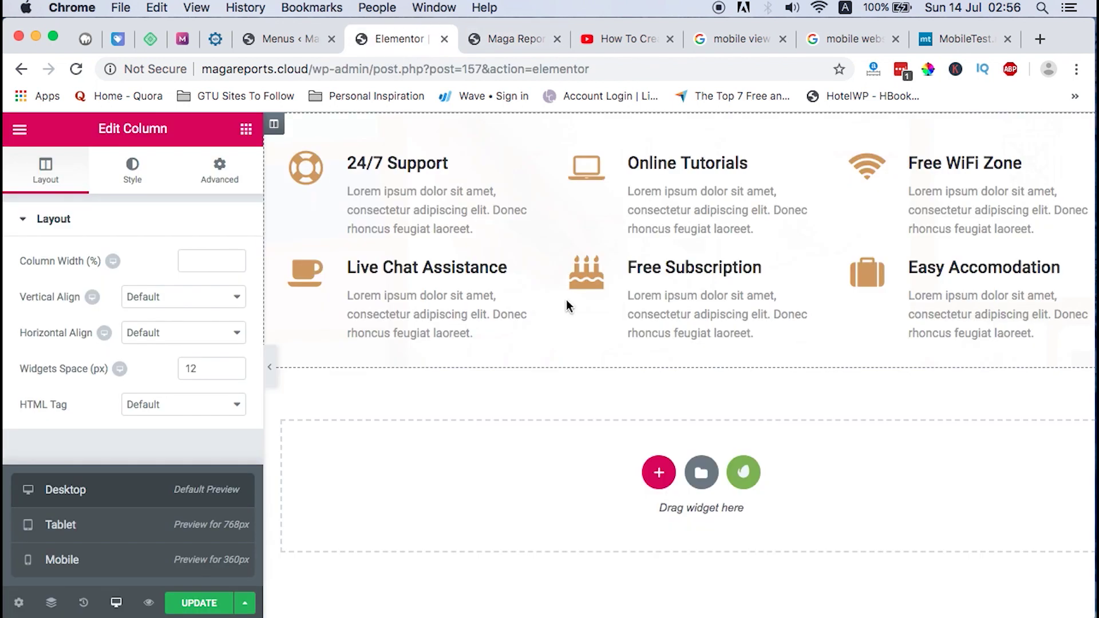
click(702, 276)
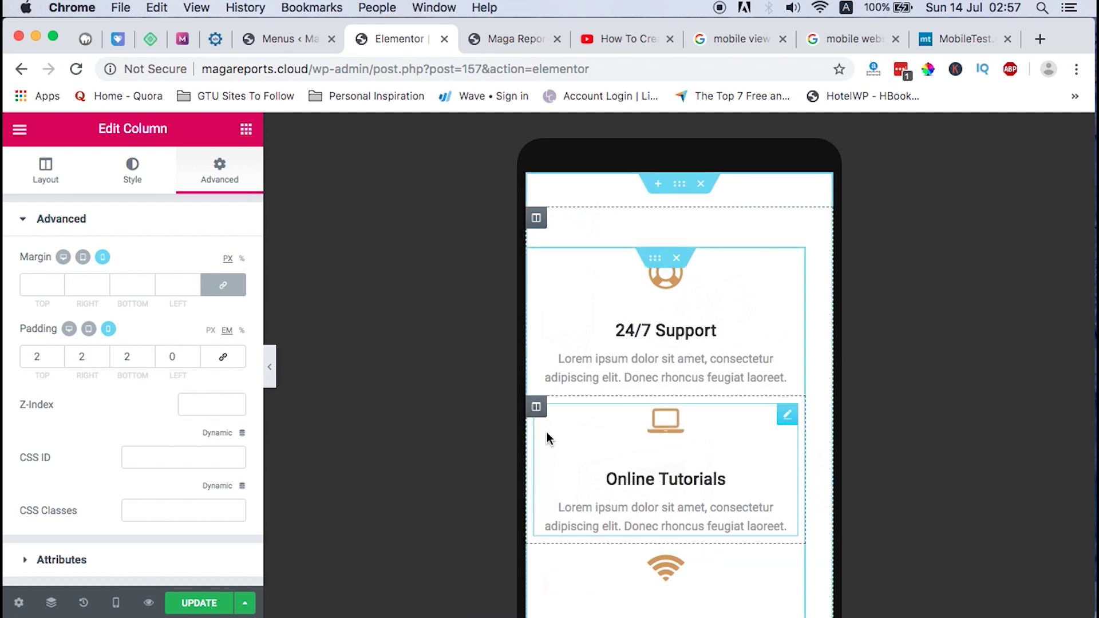
key(super+9)
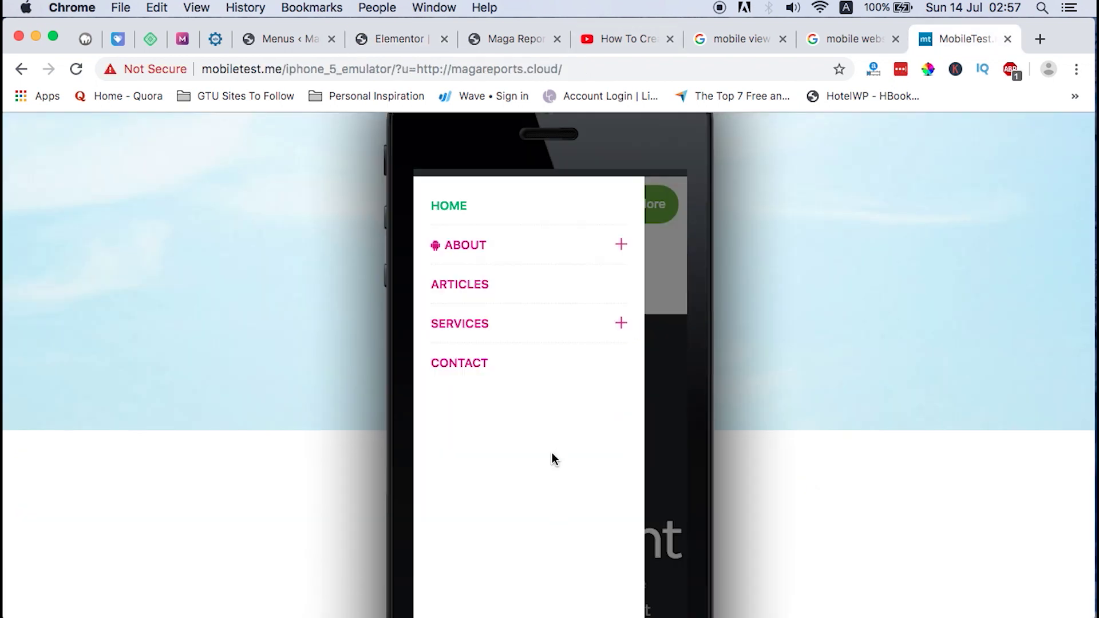
click(621, 324)
scroll(587, 503, down, 5)
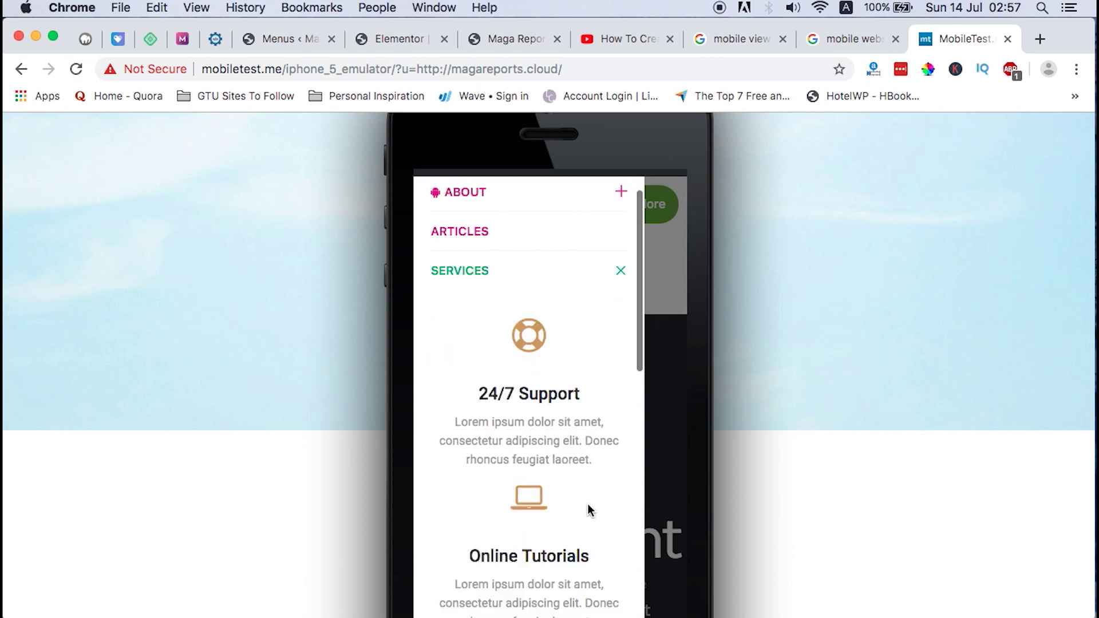
scroll(587, 503, down, 3)
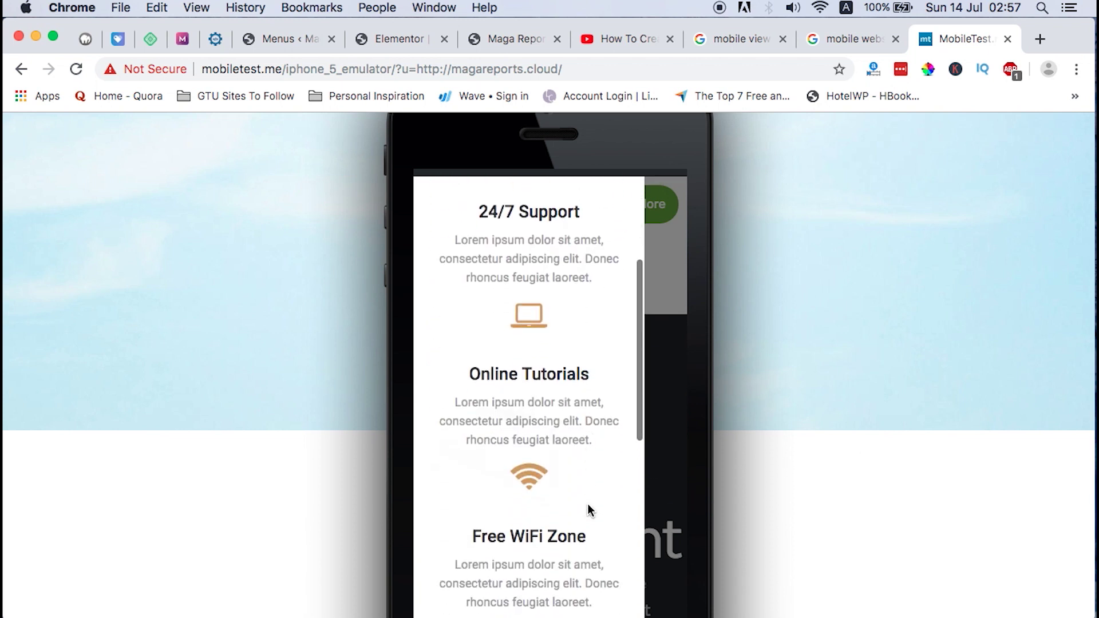
scroll(587, 504, down, 2)
scroll(588, 504, down, 3)
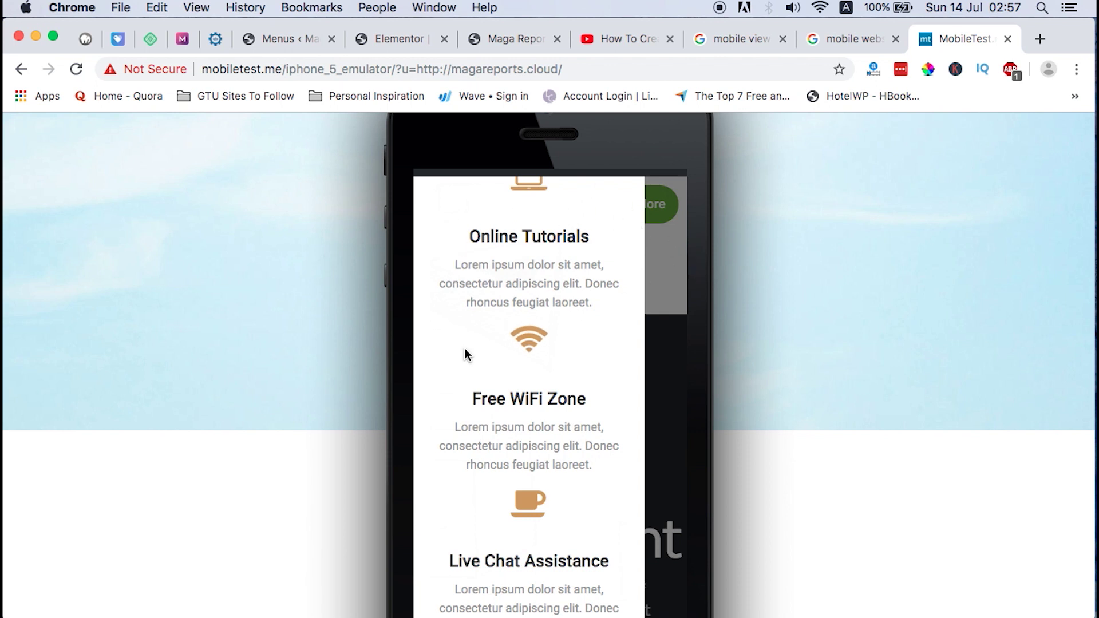
scroll(578, 316, up, 5)
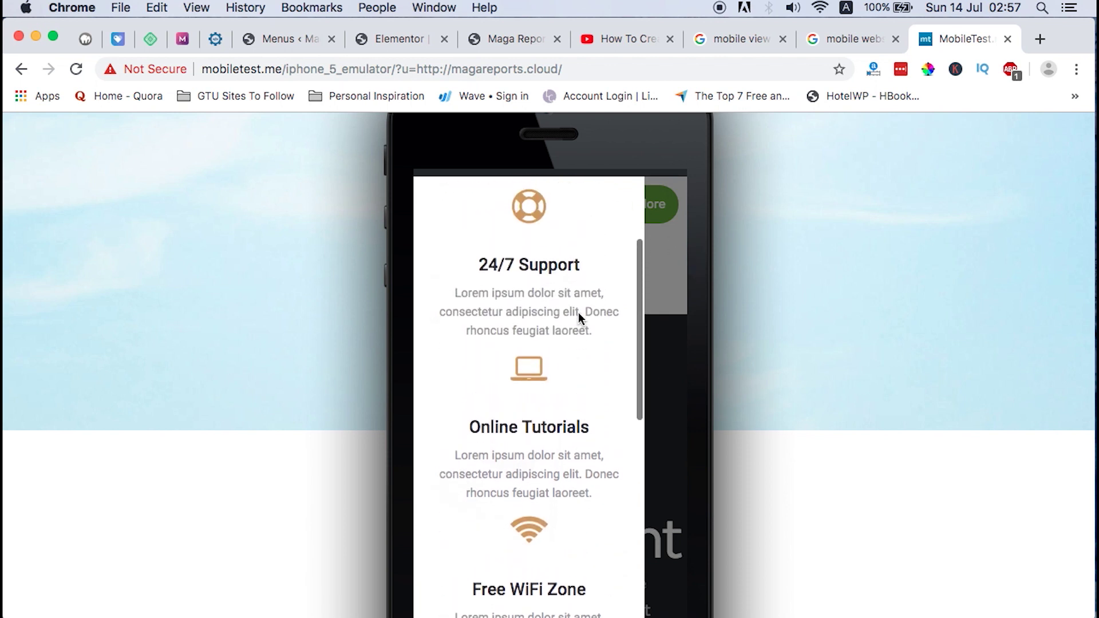
scroll(576, 319, up, 3)
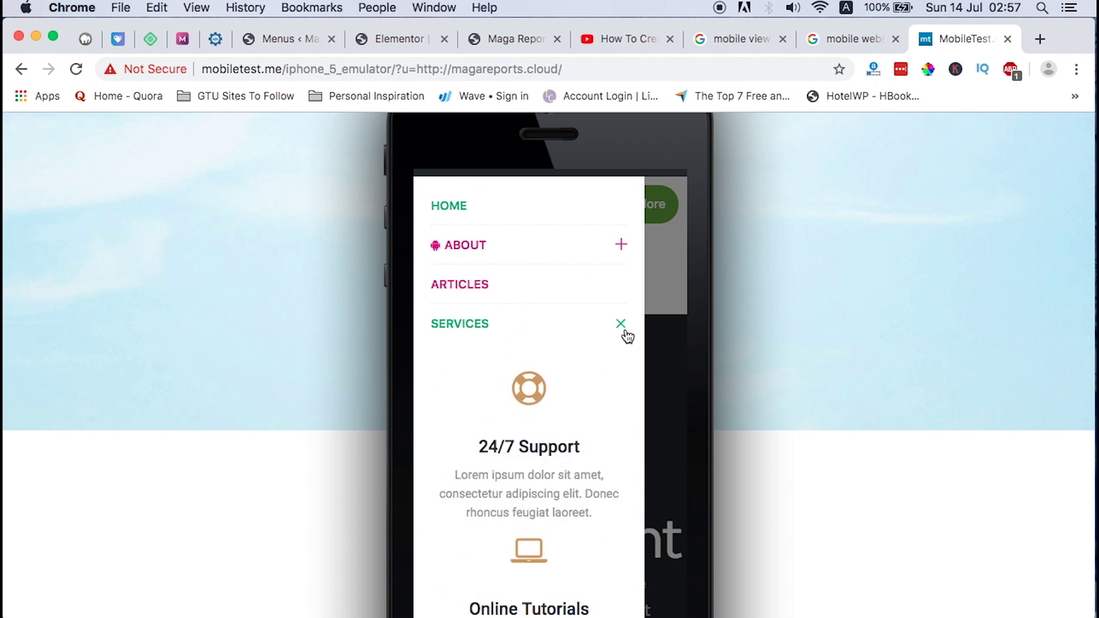
- Return to the Services template and exit Elementor to its WordPress edit page
key(super+7)
key(super+shift+m)
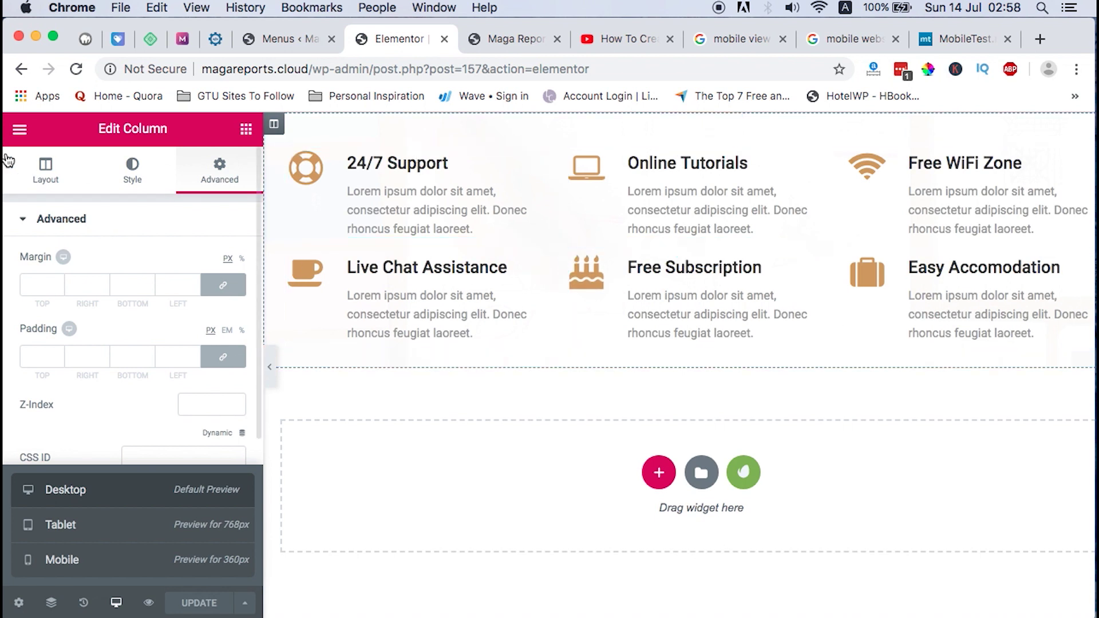
click(20, 129)
click(91, 573)
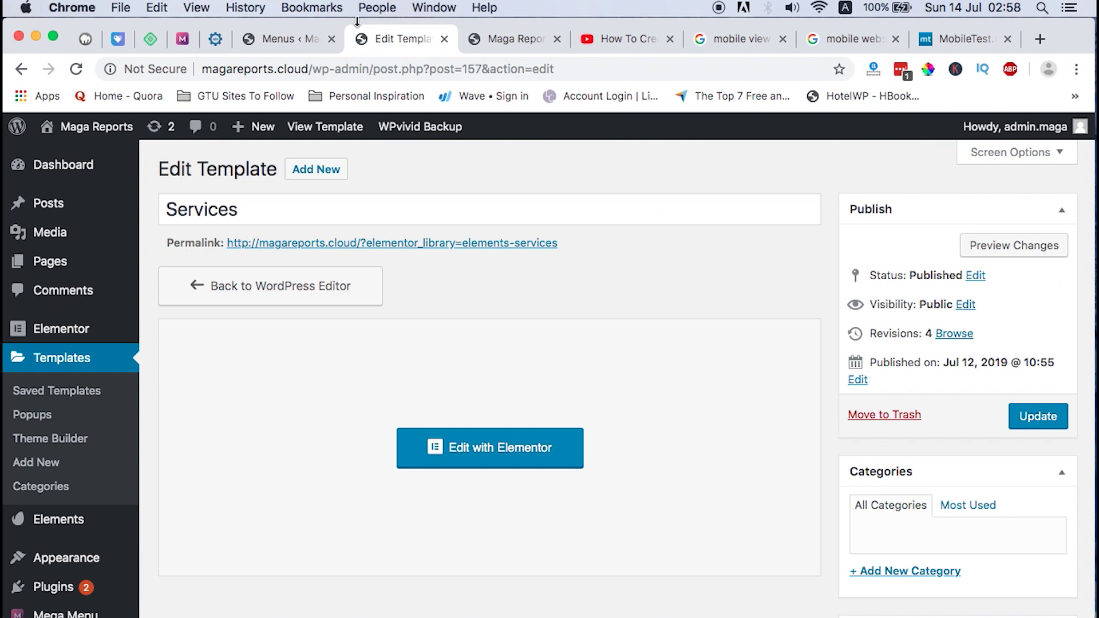
- Abandon the pending template import and reopen the mega menu editor of the Services menu item
click(289, 39)
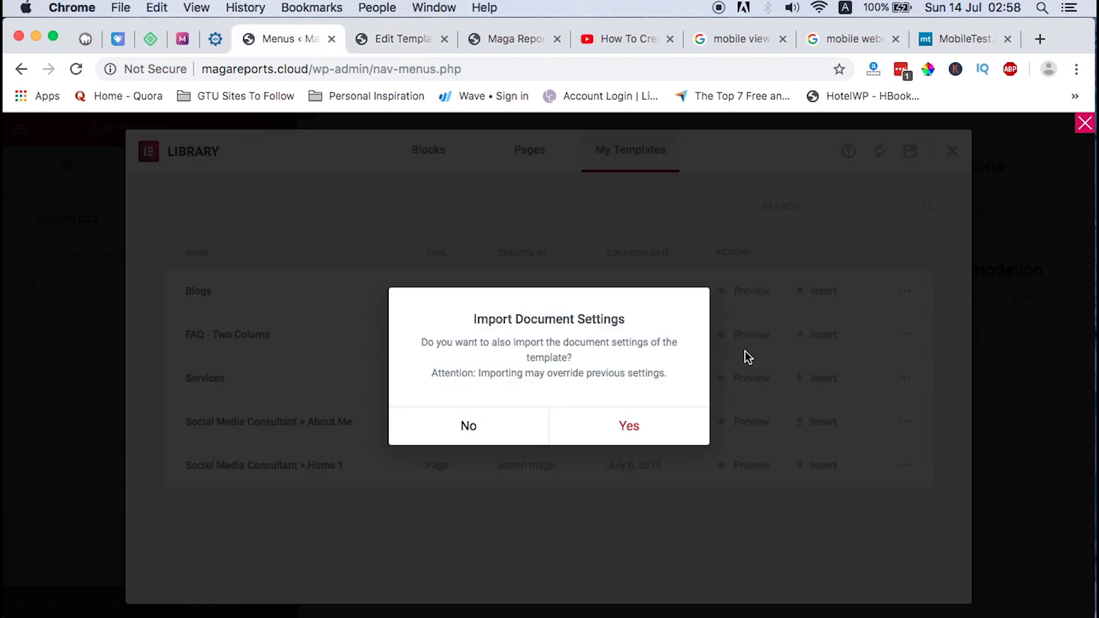
click(1083, 126)
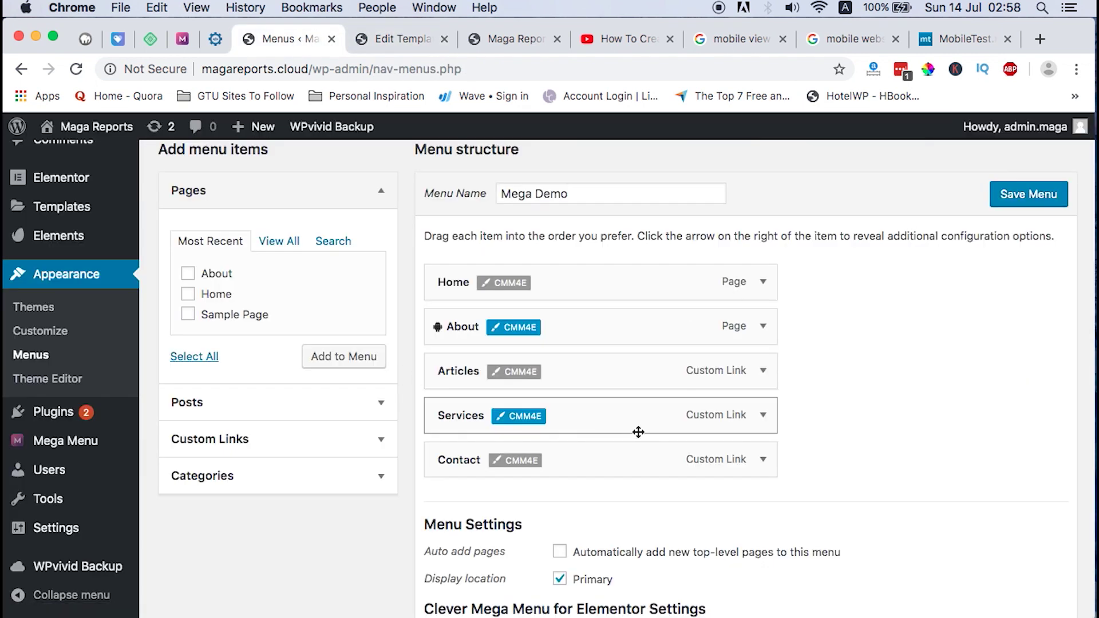
click(509, 419)
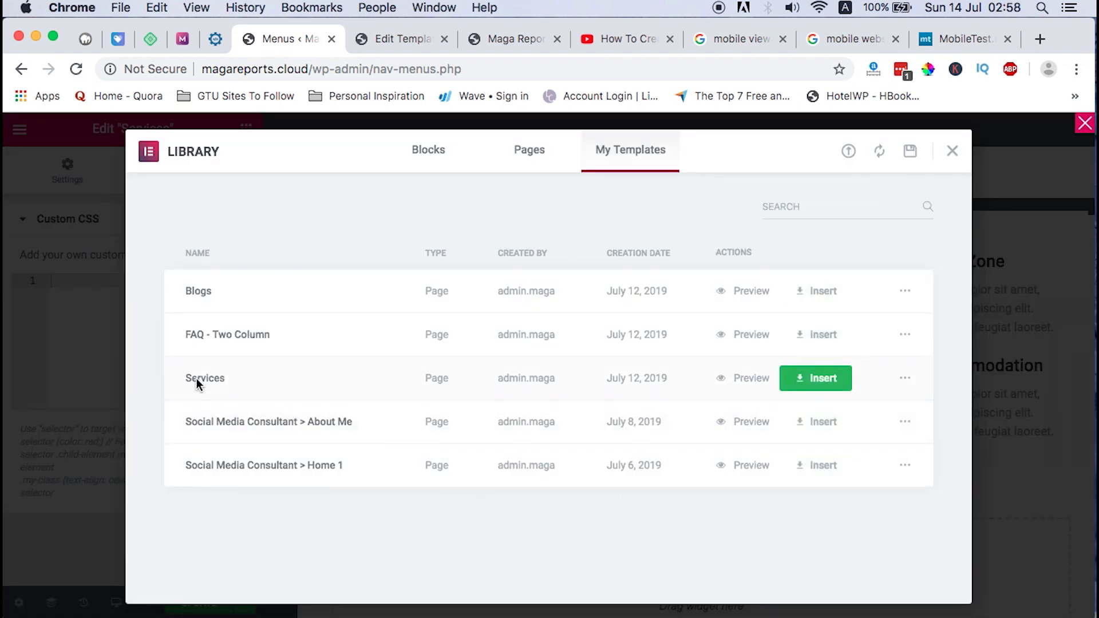
- Insert the saved Services template with its document settings into the submenu, and delete the duplicate section below the original
click(798, 379)
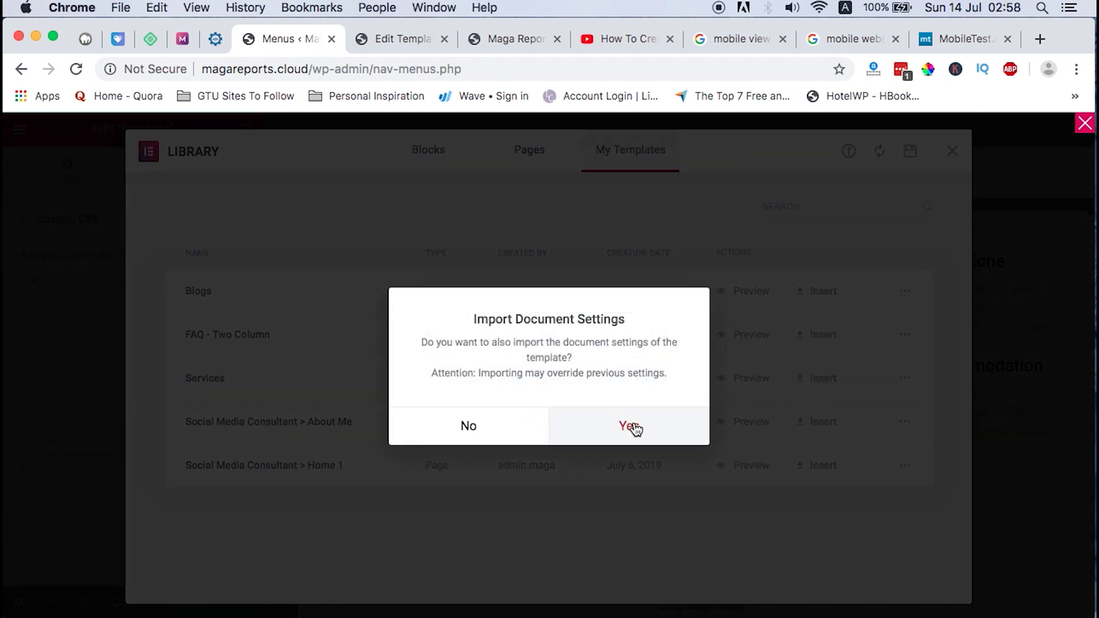
click(635, 427)
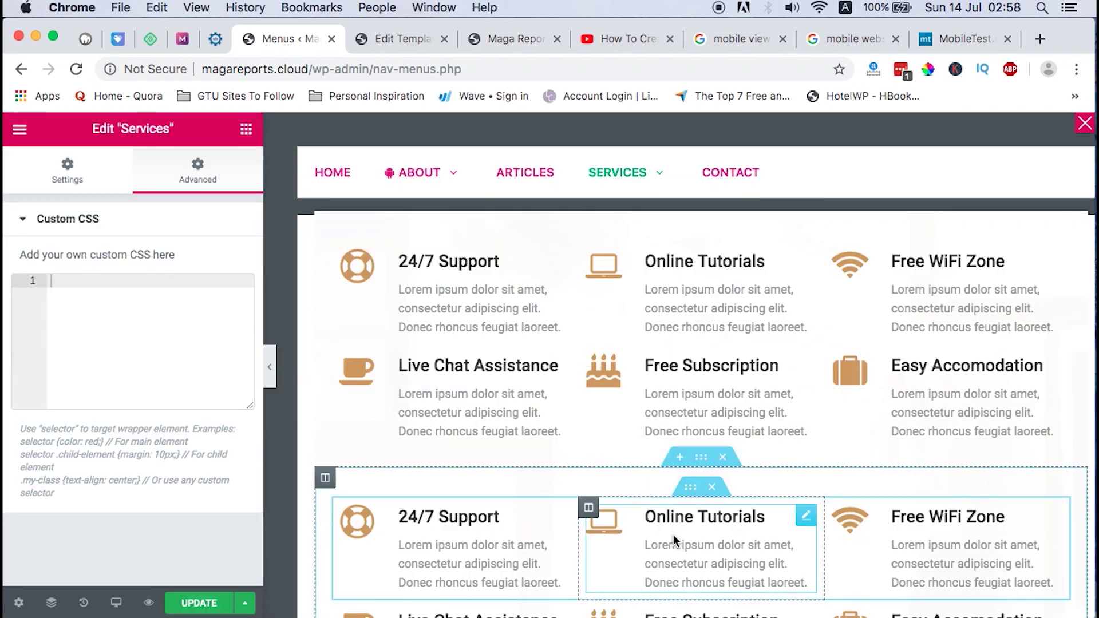
scroll(673, 535, down, 2)
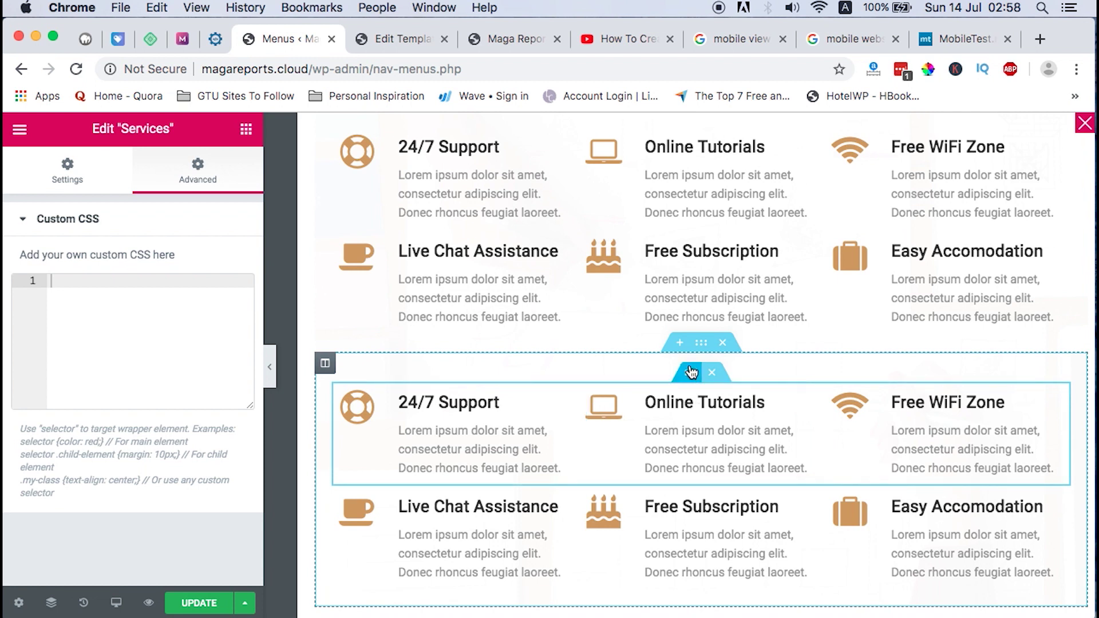
scroll(737, 399, down, 1)
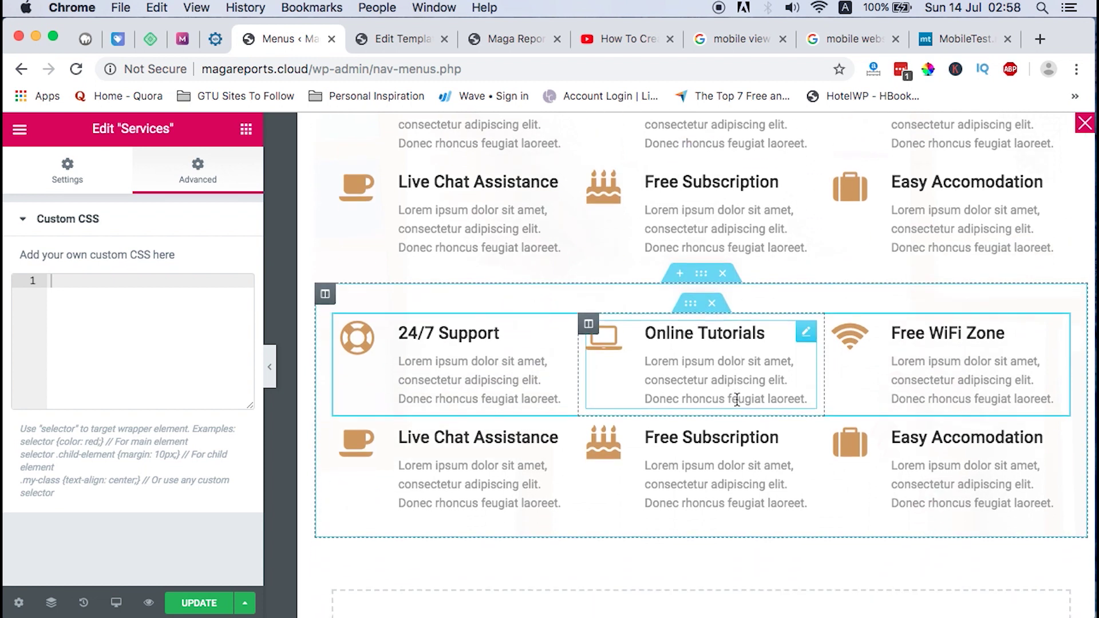
scroll(737, 399, up, 2)
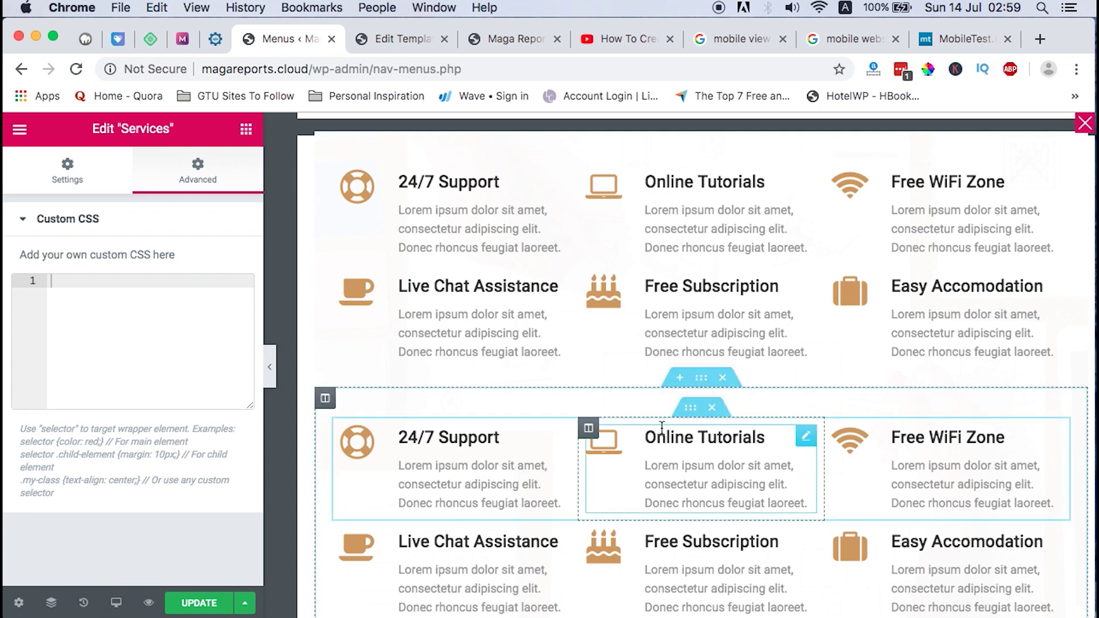
click(723, 379)
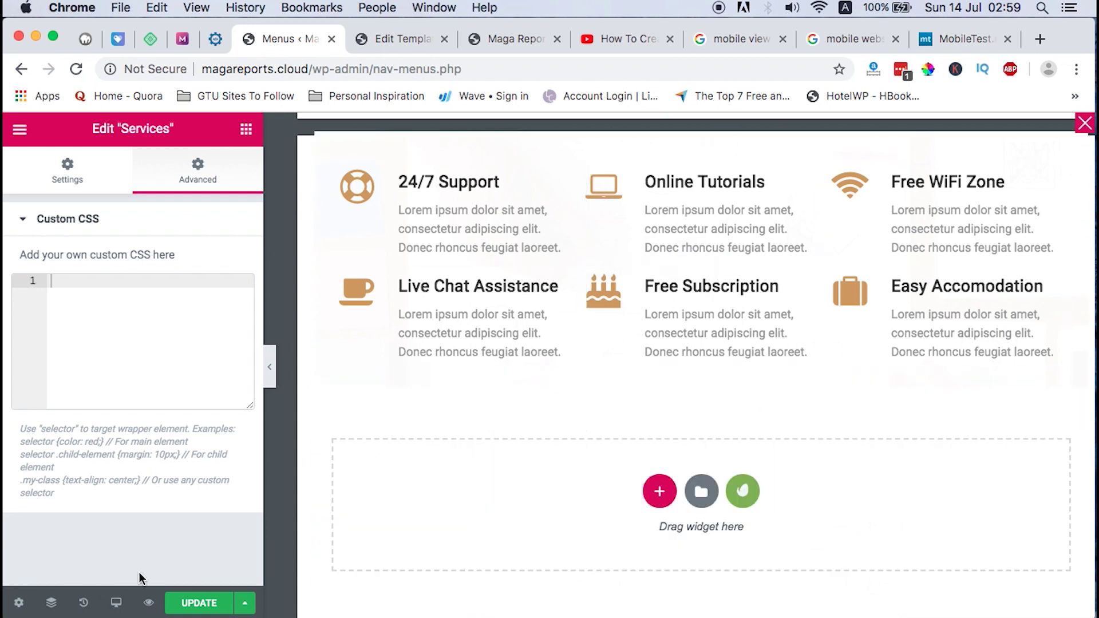
- Preview the Services mega menu in Mobile mode, expand the Services submenu and look through its content
click(116, 603)
click(158, 564)
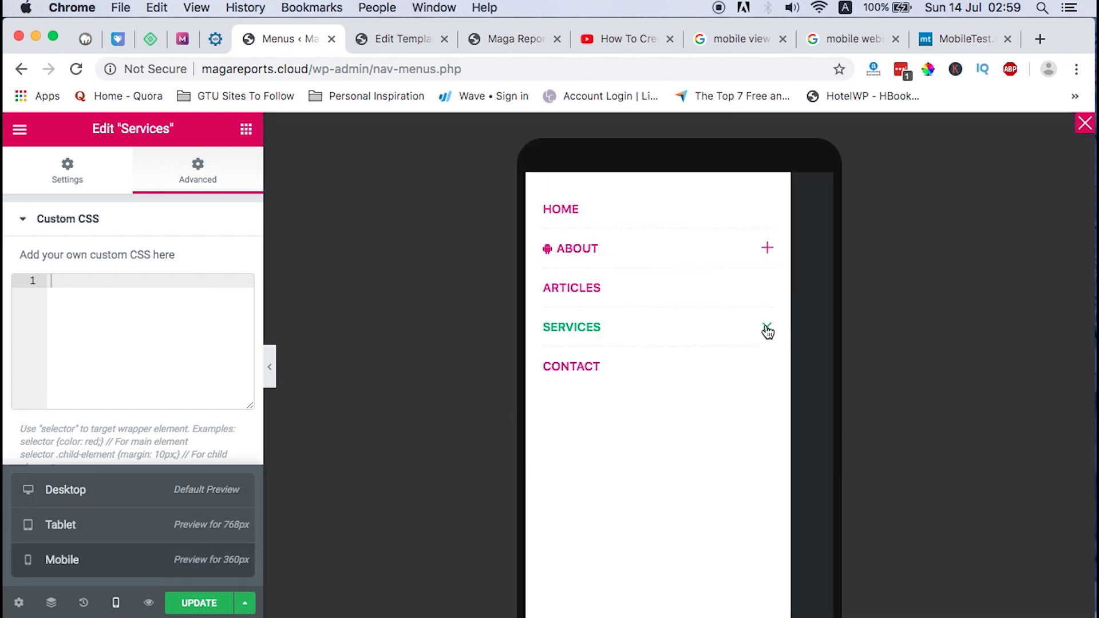
click(769, 328)
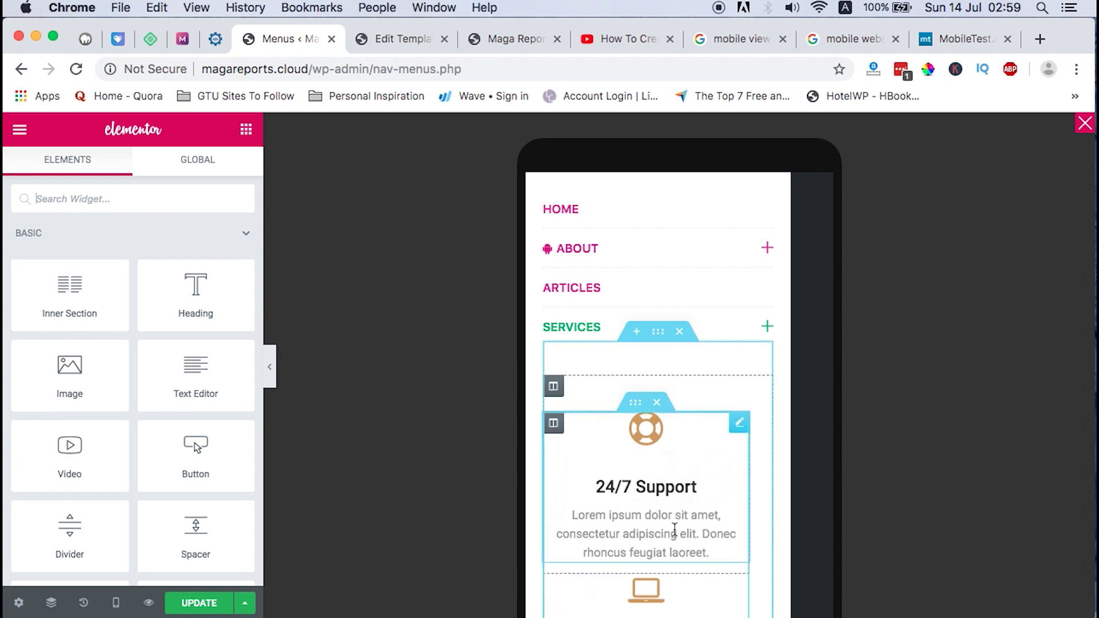
scroll(677, 527, down, 5)
scroll(677, 521, up, 8)
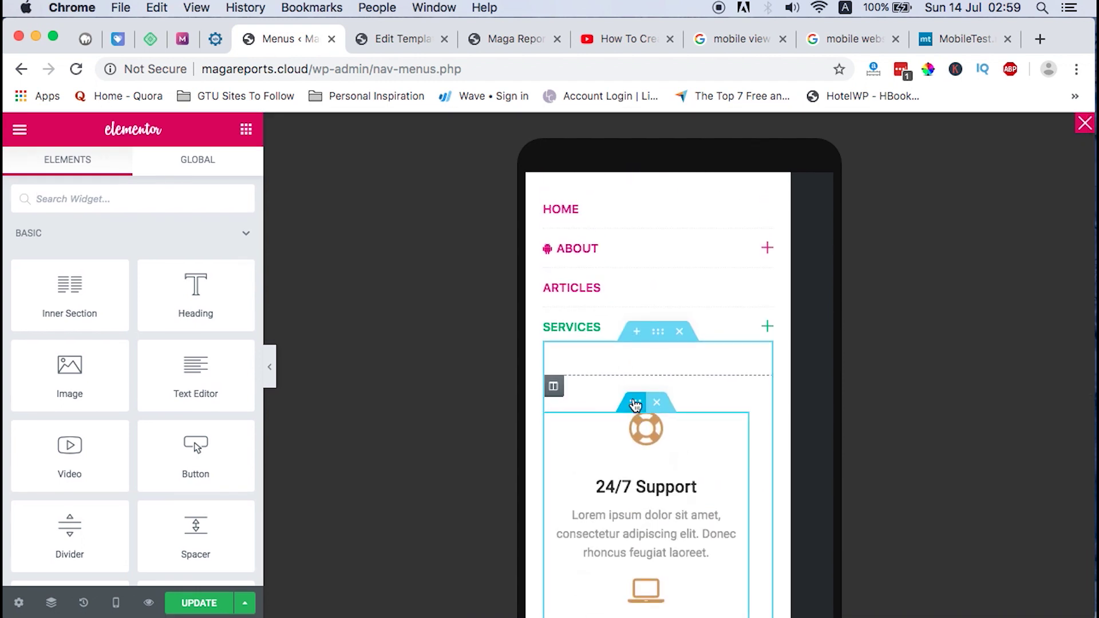
- Try to edit the inner section of the Services submenu in the mobile preview, and collapse the submenu
click(636, 405)
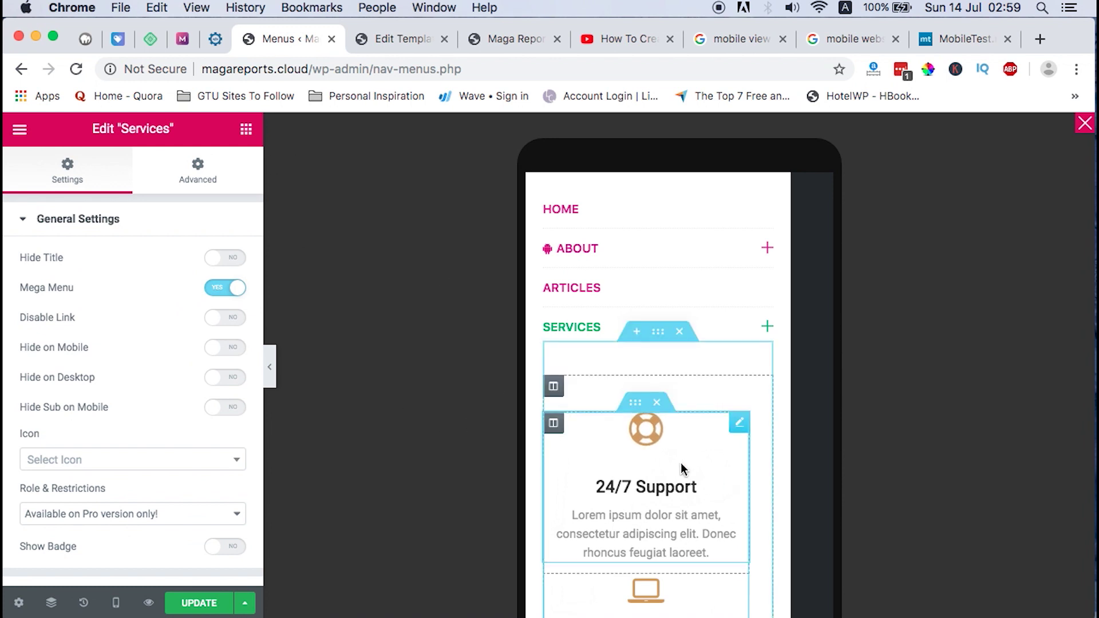
scroll(685, 465, down, 2)
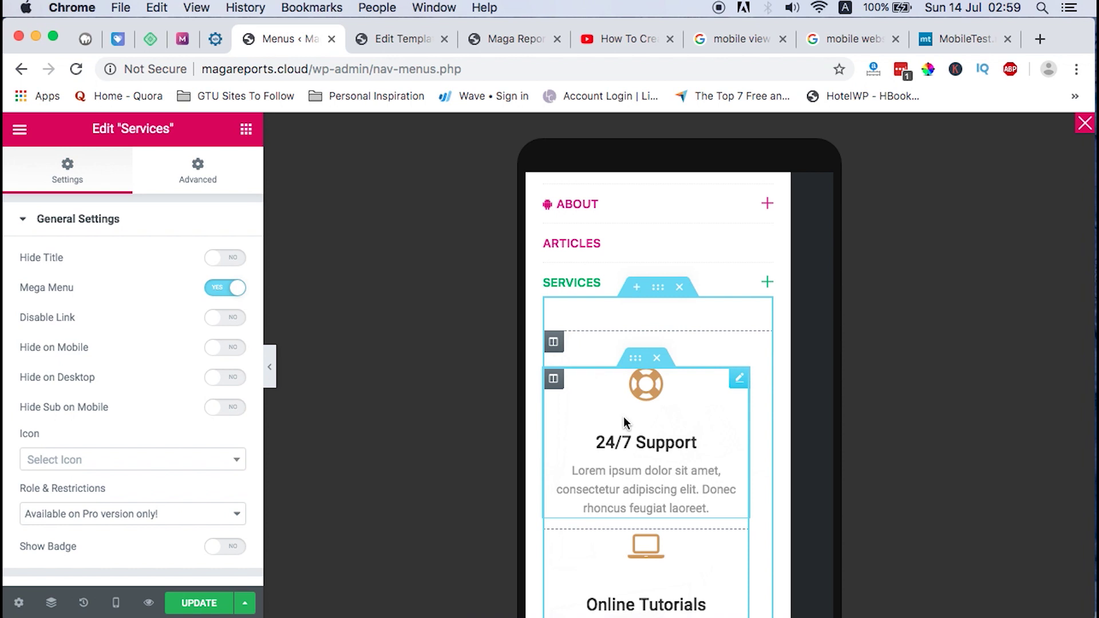
click(768, 283)
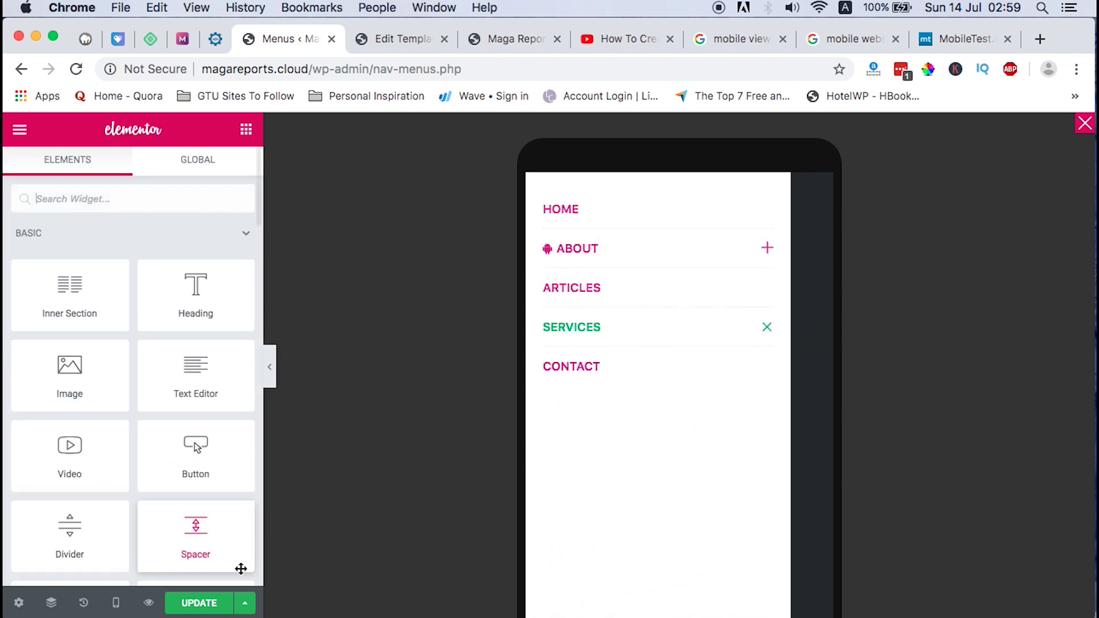
- Switch the Services mega menu back to Desktop preview and update it
click(128, 606)
click(151, 496)
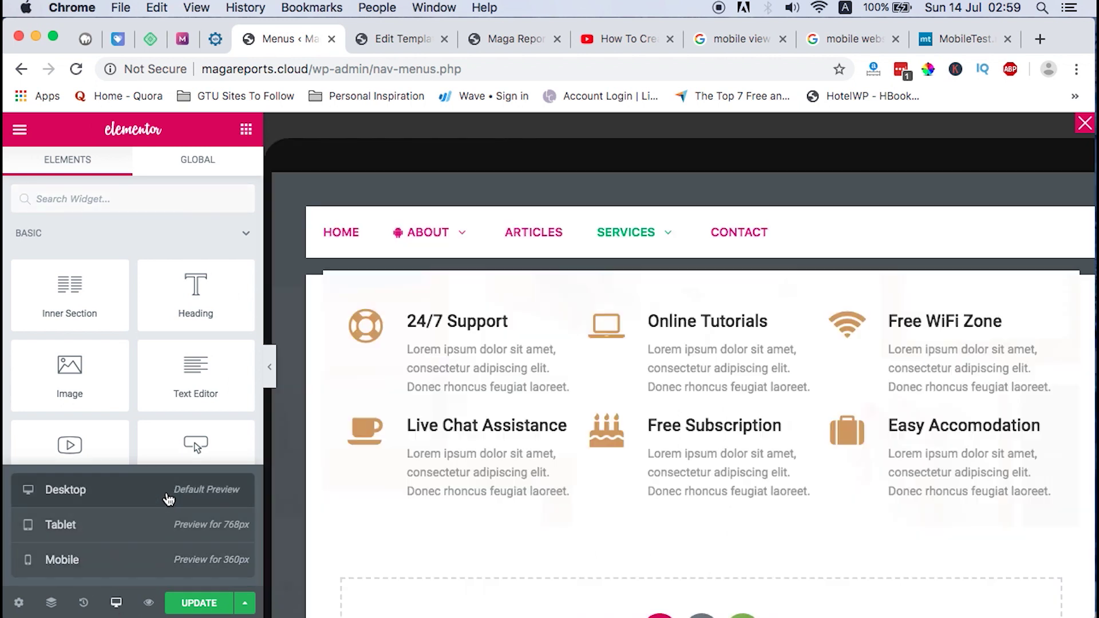
click(209, 605)
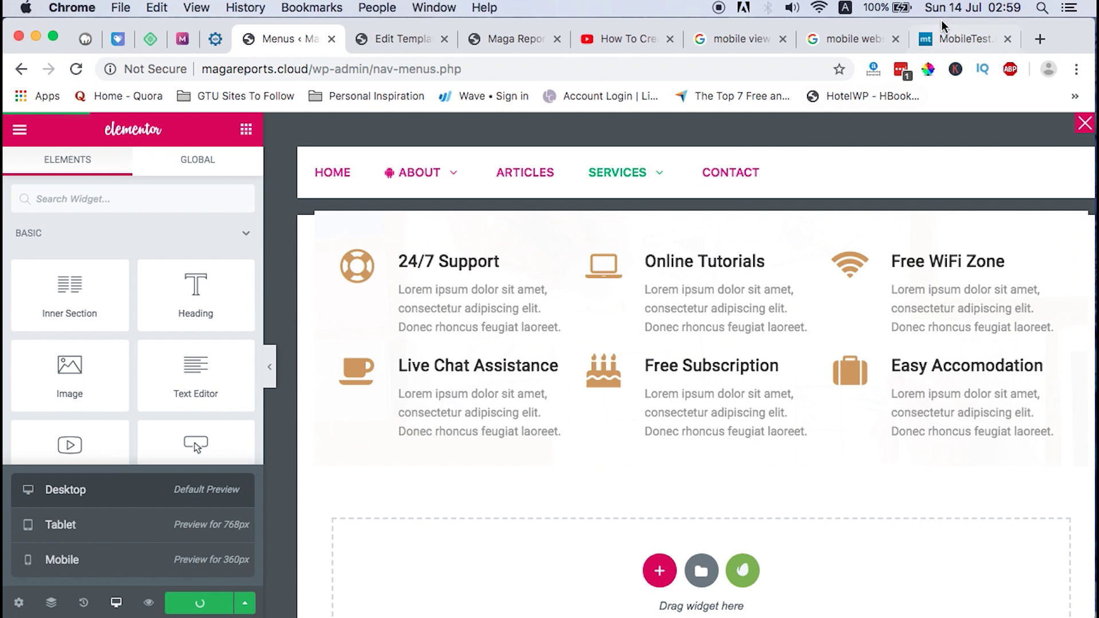
click(967, 38)
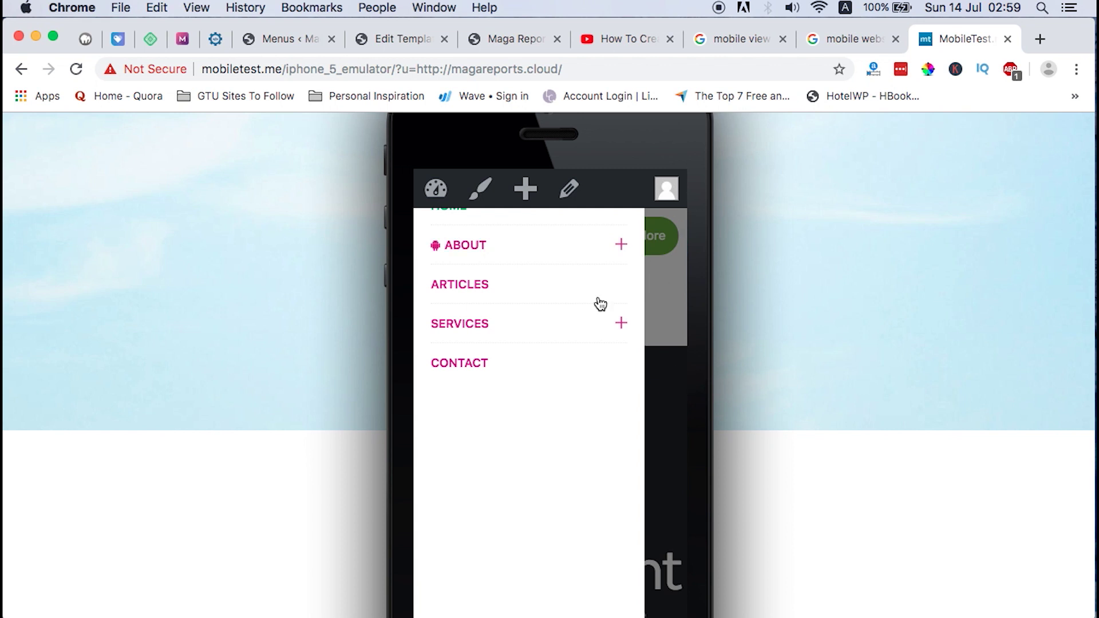
scroll(603, 275, up, 5)
scroll(603, 277, down, 2)
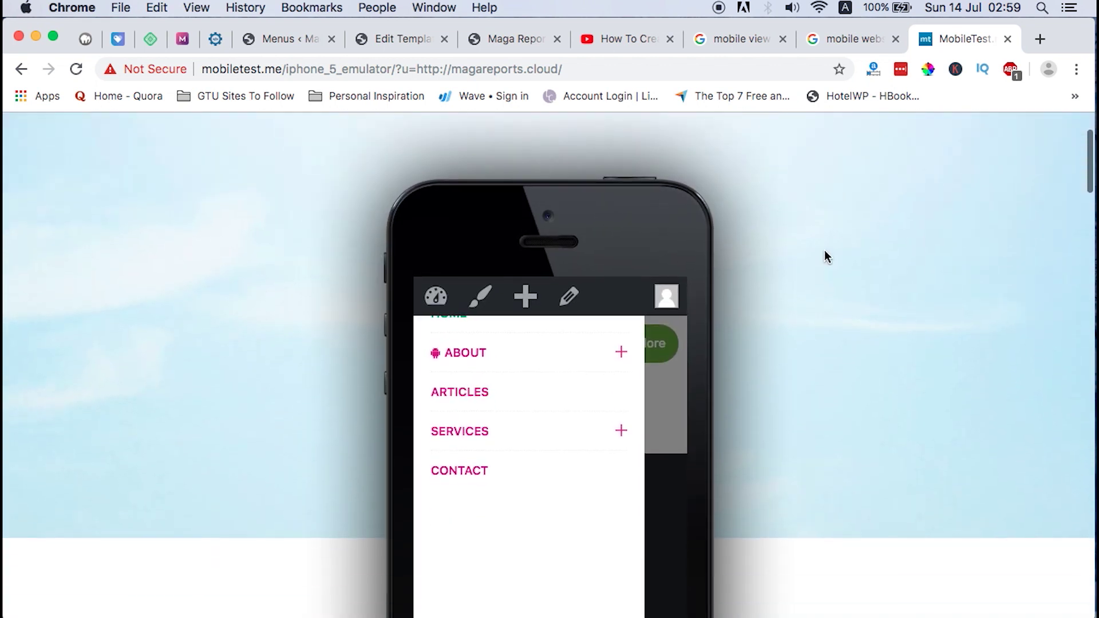
scroll(977, 383, up, 3)
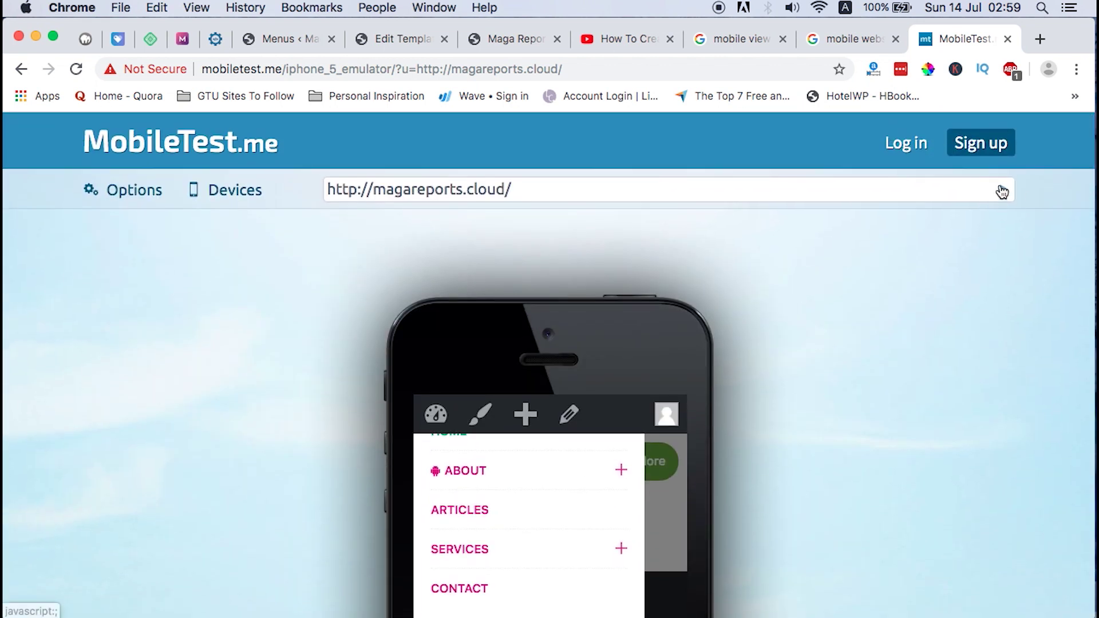
click(1002, 192)
scroll(991, 338, down, 4)
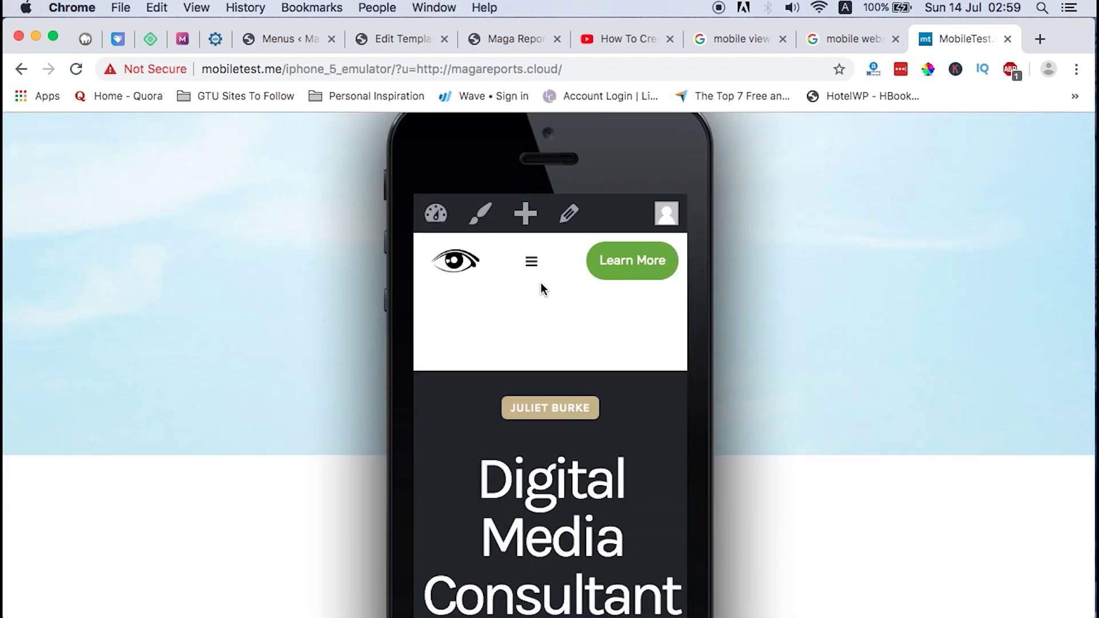
- Open the site's mobile menu in the emulator, expand the Services submenu and look through its content
click(531, 263)
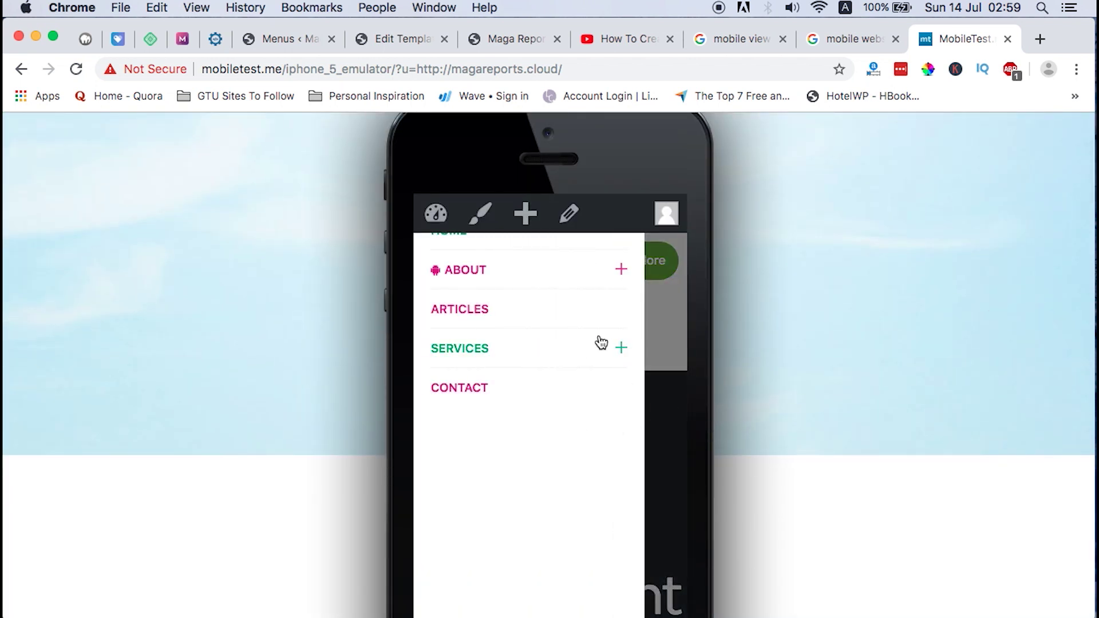
click(625, 348)
scroll(579, 489, down, 5)
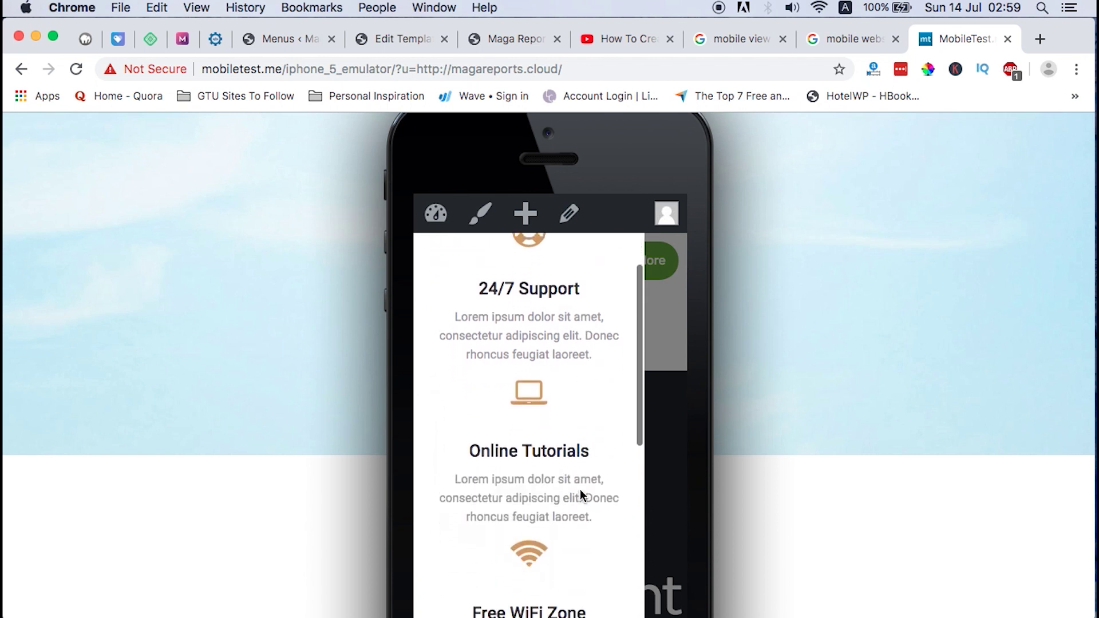
scroll(580, 496, down, 6)
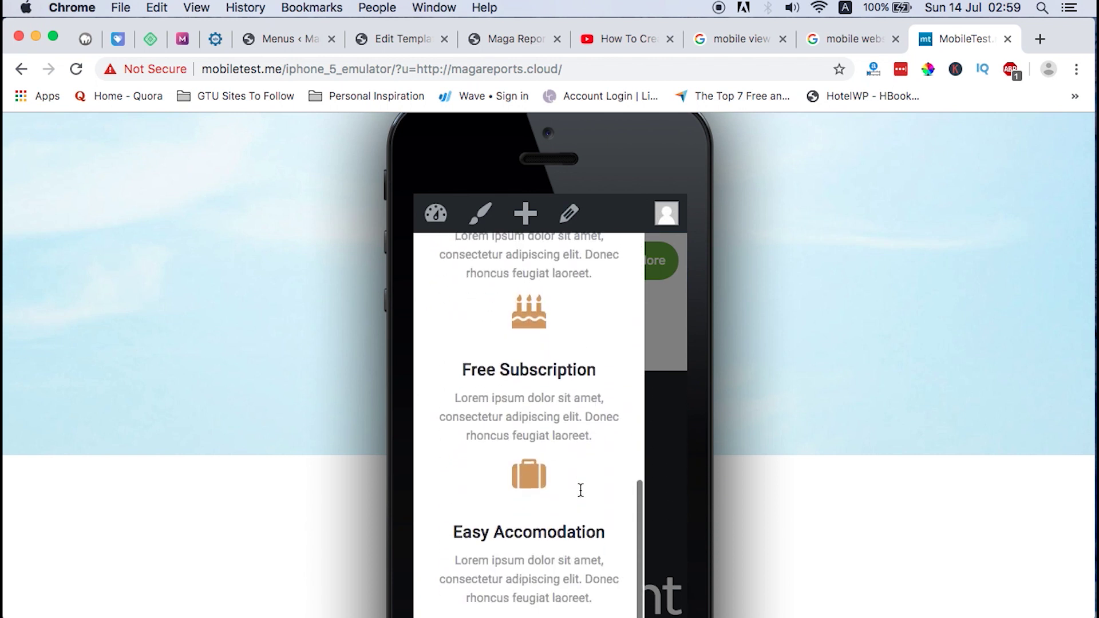
scroll(580, 491, up, 6)
scroll(898, 328, up, 4)
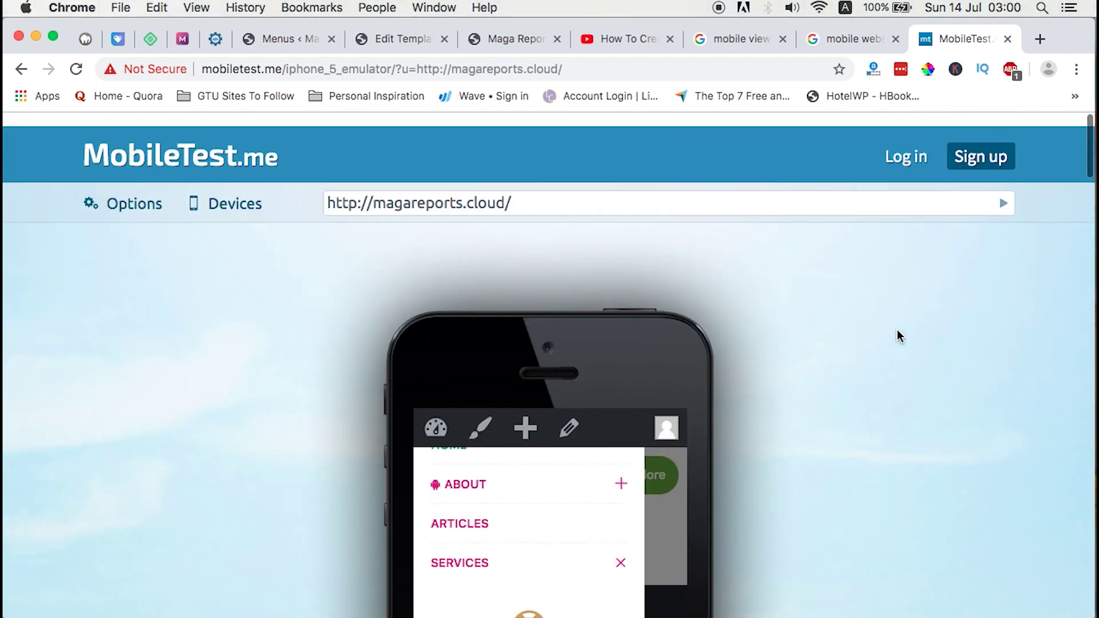
- Expand the About submenu in the emulated mobile menu to compare it, and reopen the Services submenu
scroll(898, 329, down, 2)
scroll(858, 277, down, 3)
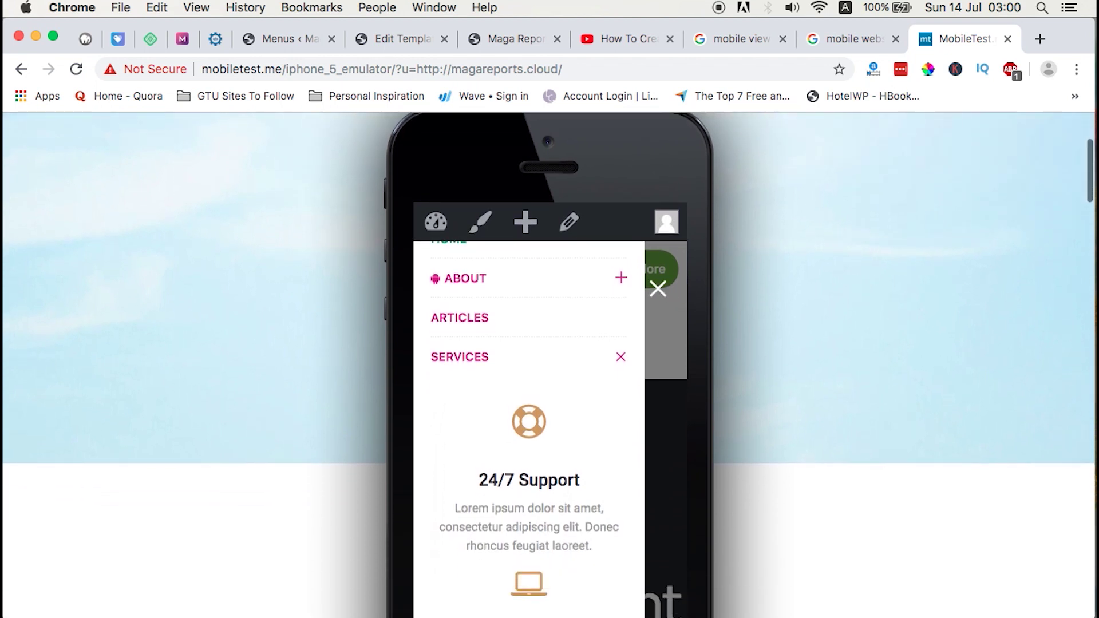
click(619, 279)
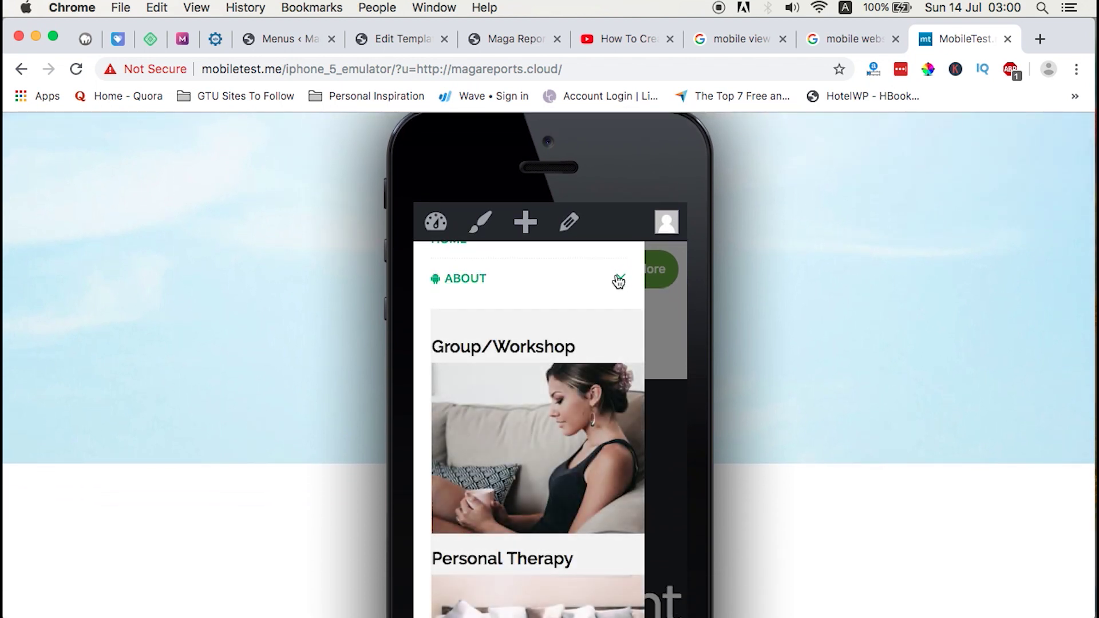
click(620, 280)
click(621, 361)
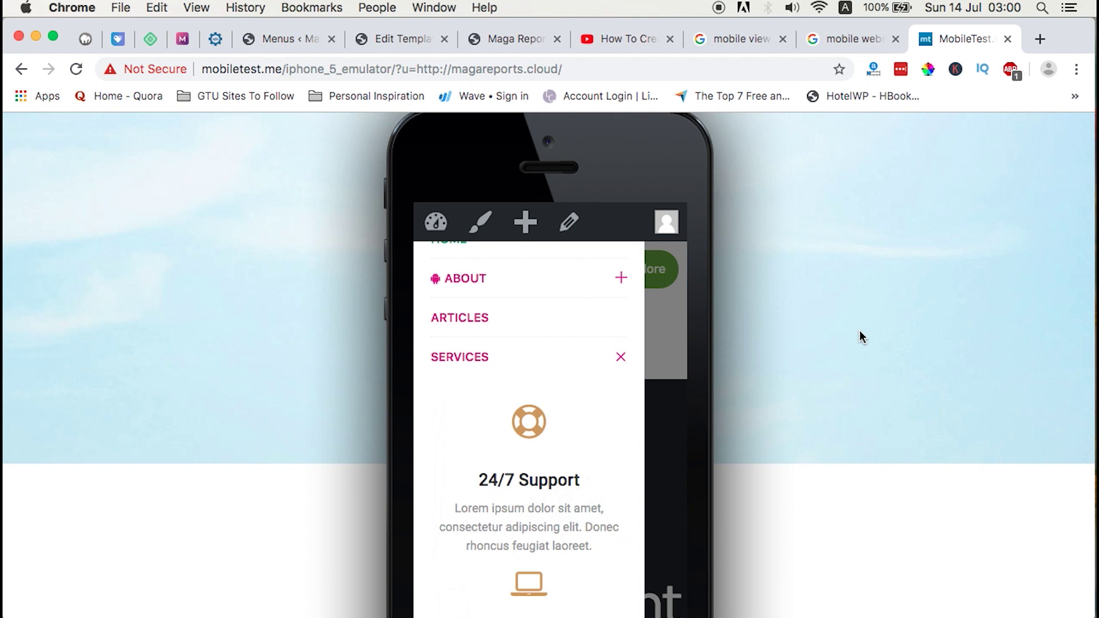
- Leave the emulator for the WordPress template editor and open the list of saved Elementor templates
key(super+8)
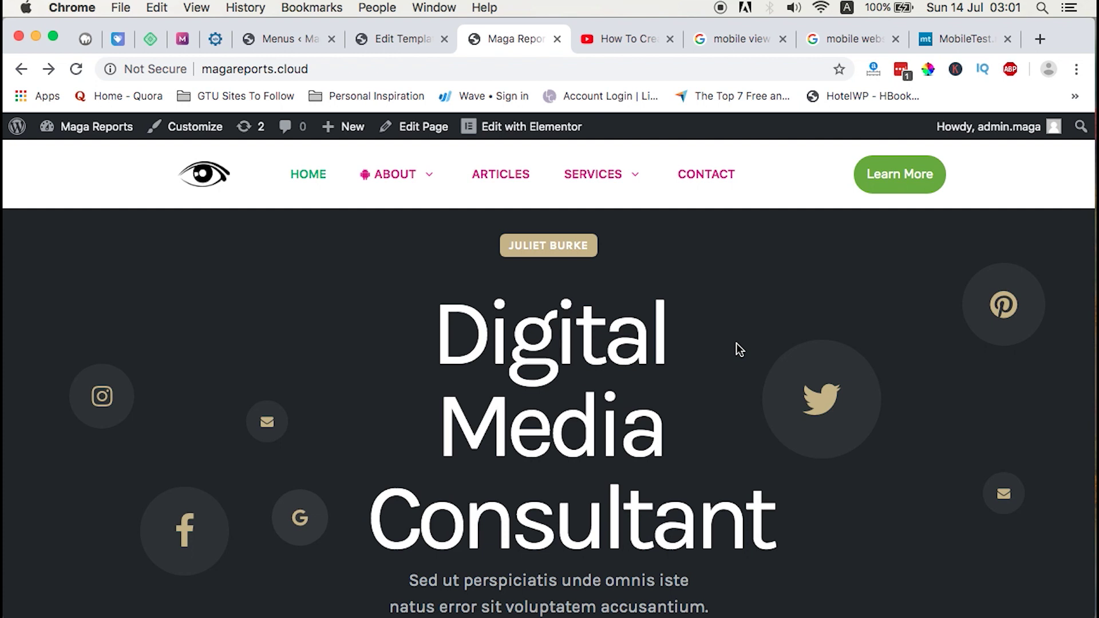
key(ctrl+shift+Tab)
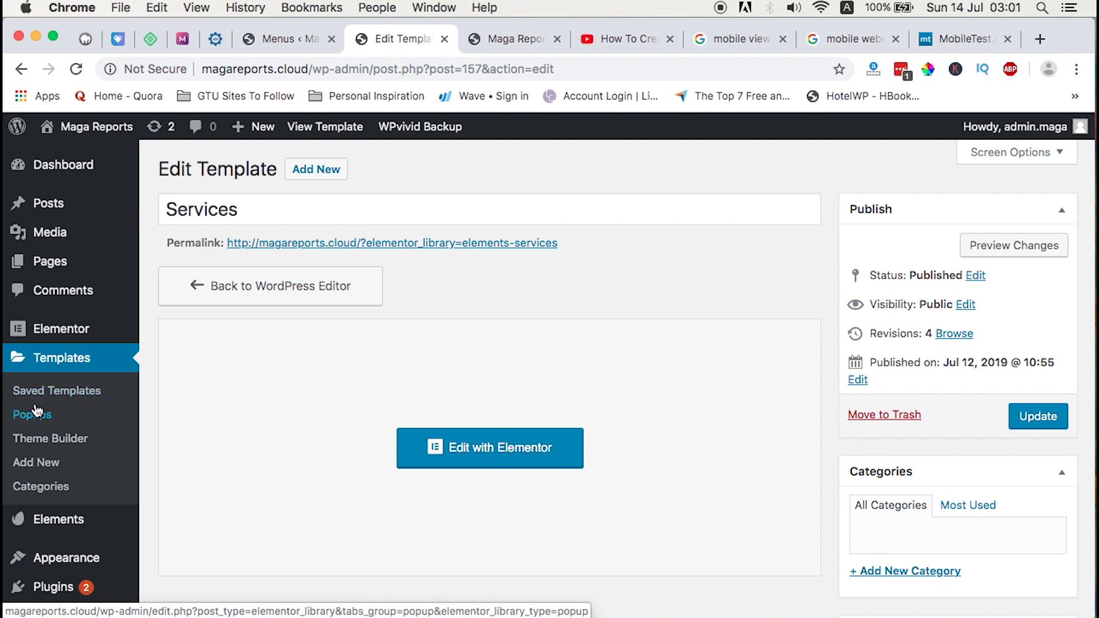
click(51, 395)
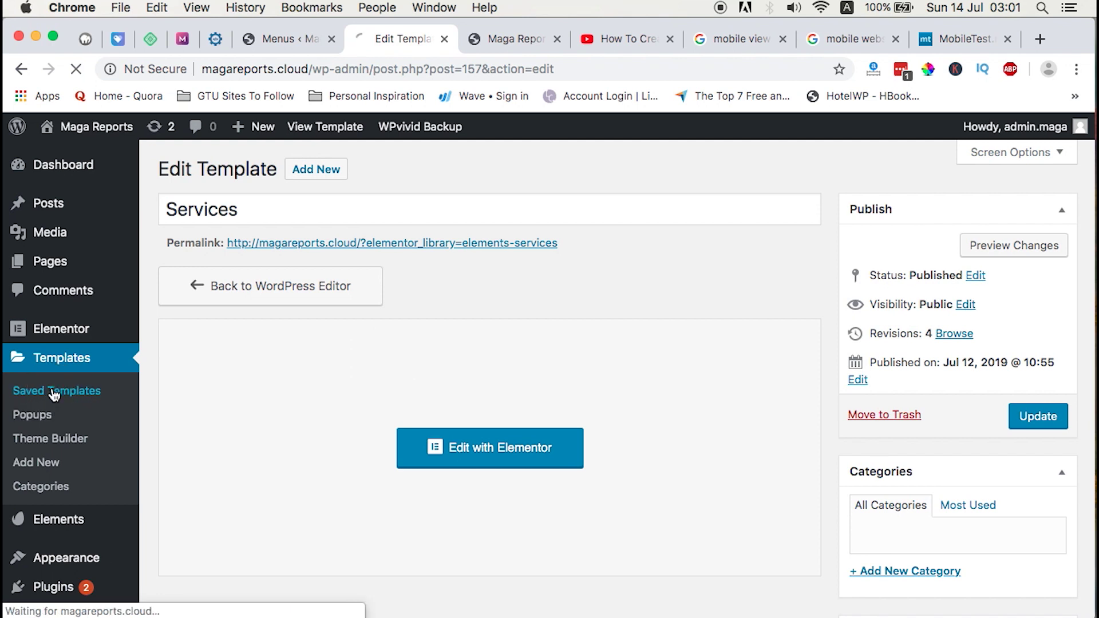
- Return to the Services mega menu editor, close it and save the Mega Demo menu
key(ctrl+shift+Tab)
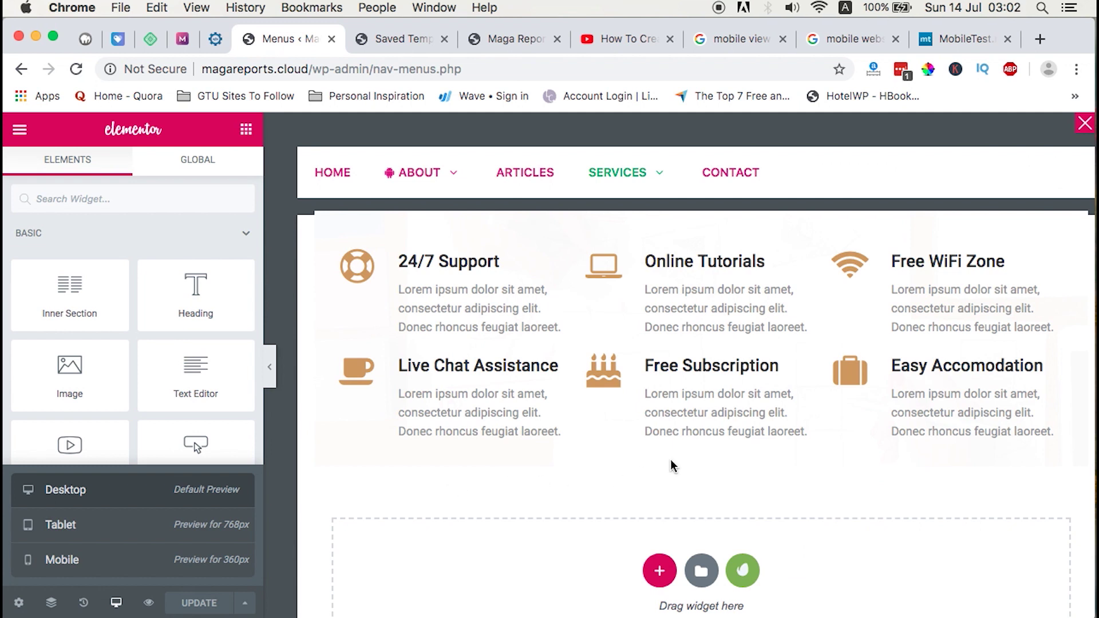
scroll(704, 451, down, 3)
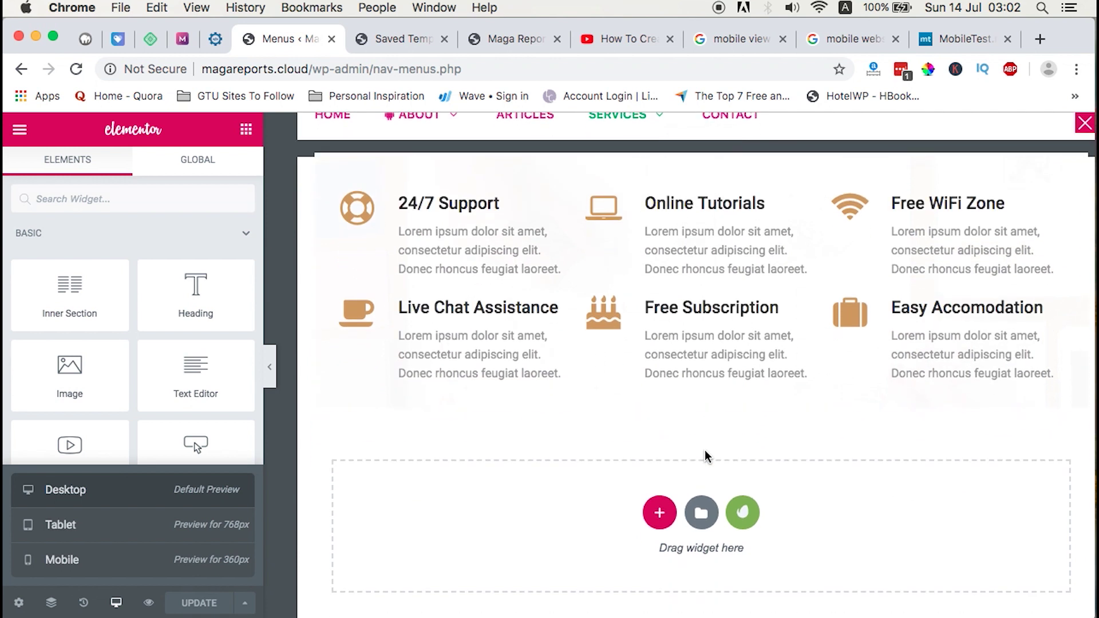
scroll(706, 450, up, 3)
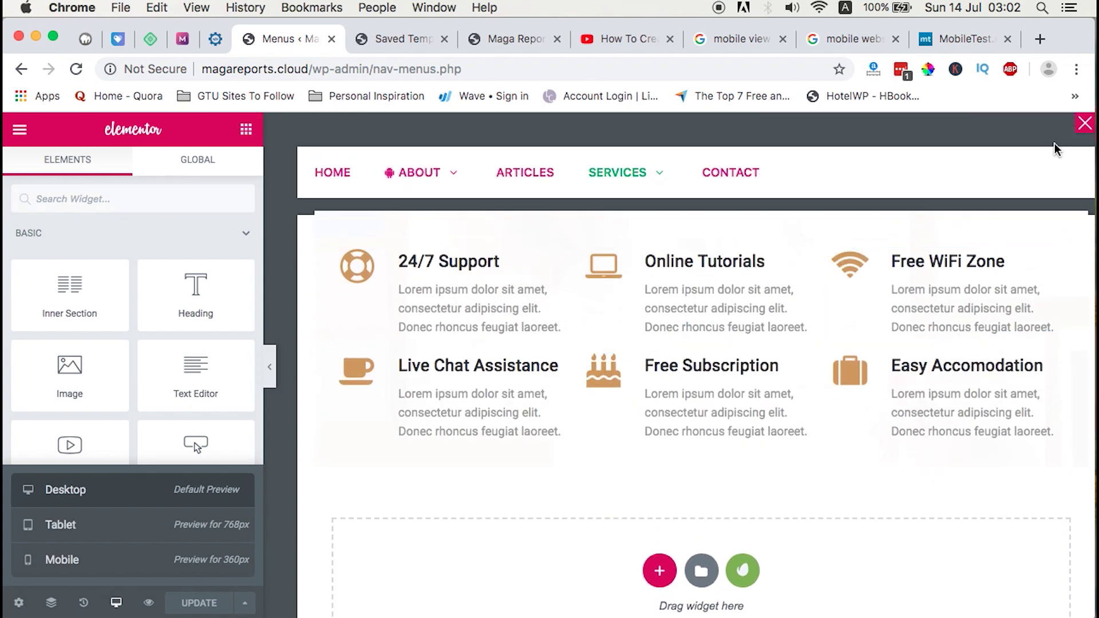
click(1086, 125)
click(1015, 373)
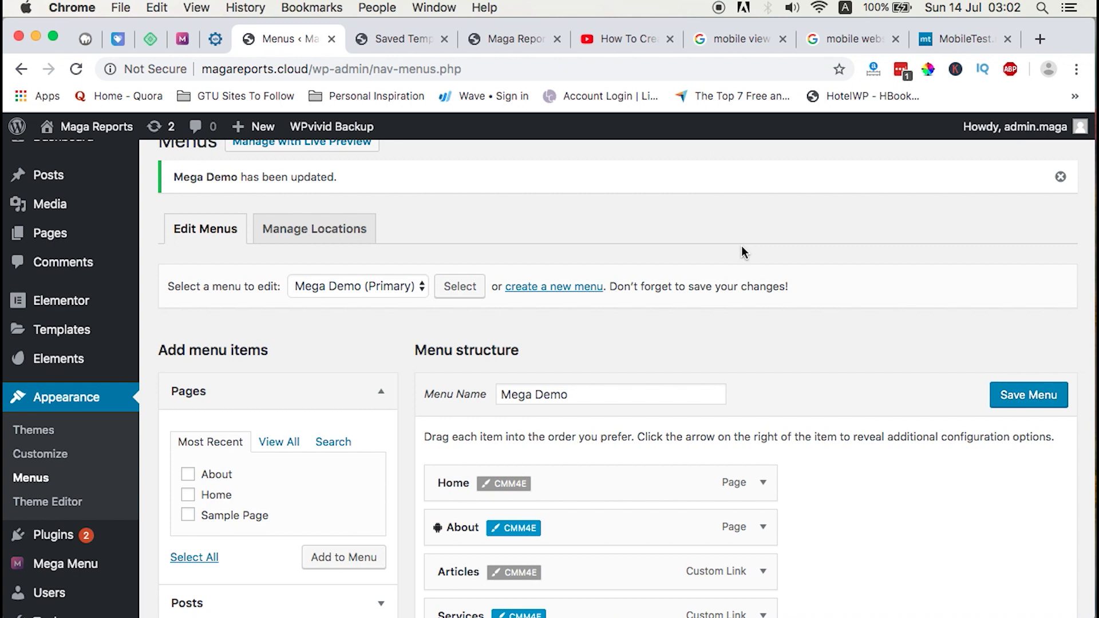
scroll(741, 246, down, 2)
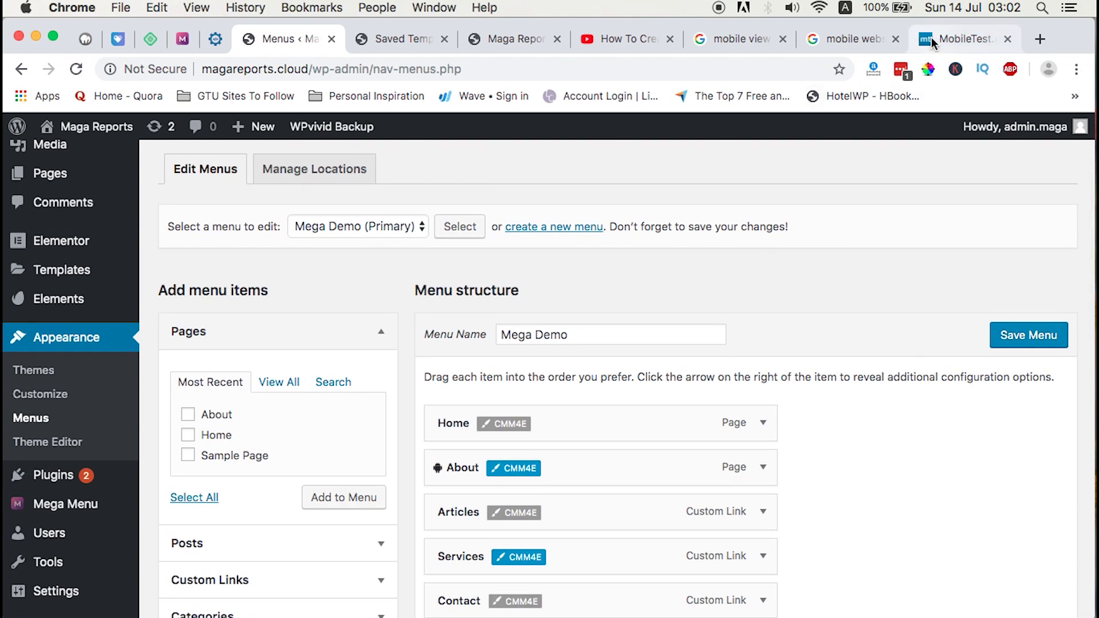
- Recheck the About and Services submenus in the phone emulator, close the mobile menu, and return to the desktop site
click(932, 37)
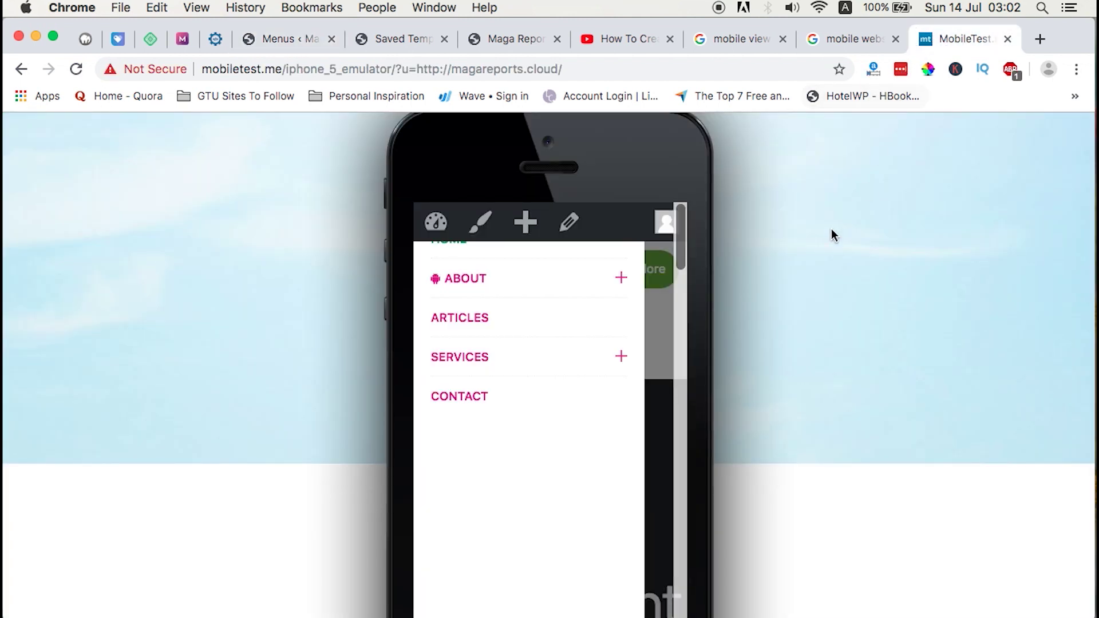
click(621, 278)
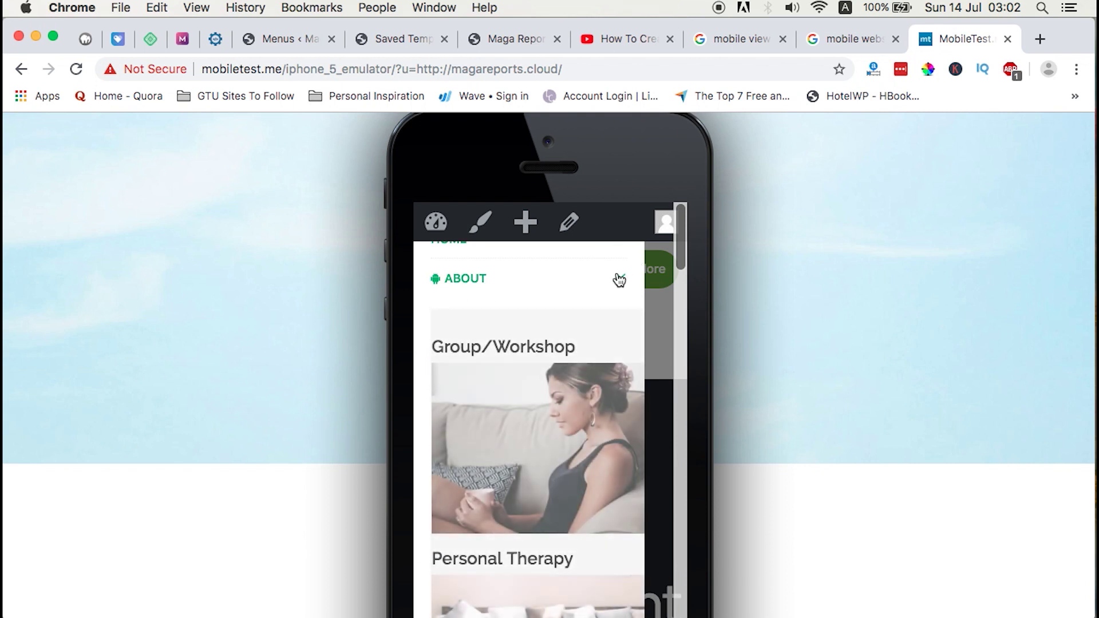
click(620, 279)
click(620, 358)
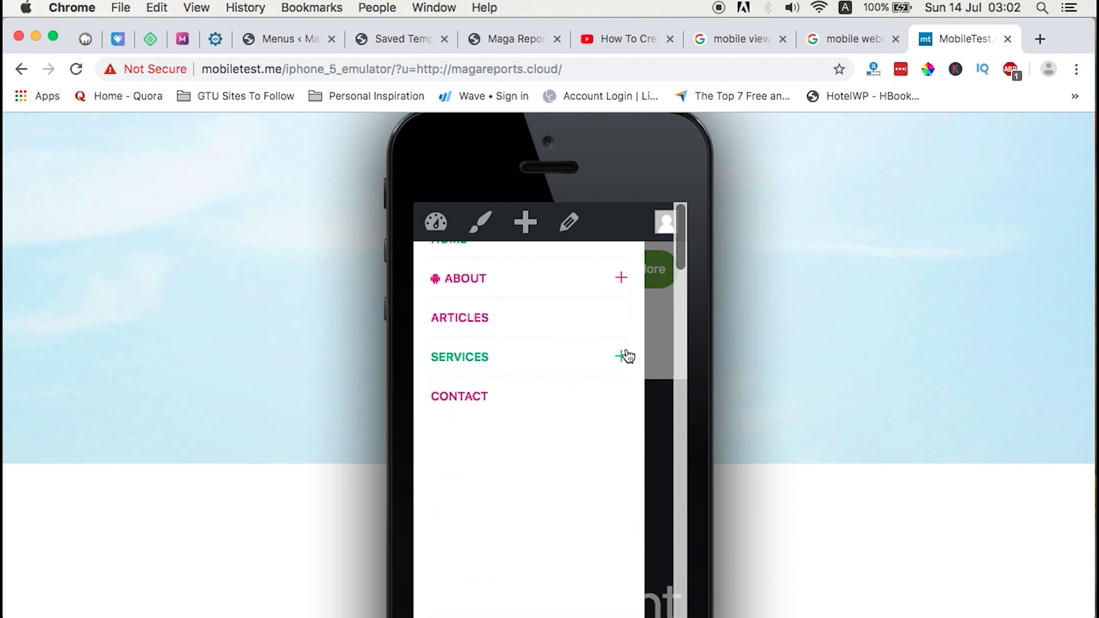
scroll(545, 451, down, 10)
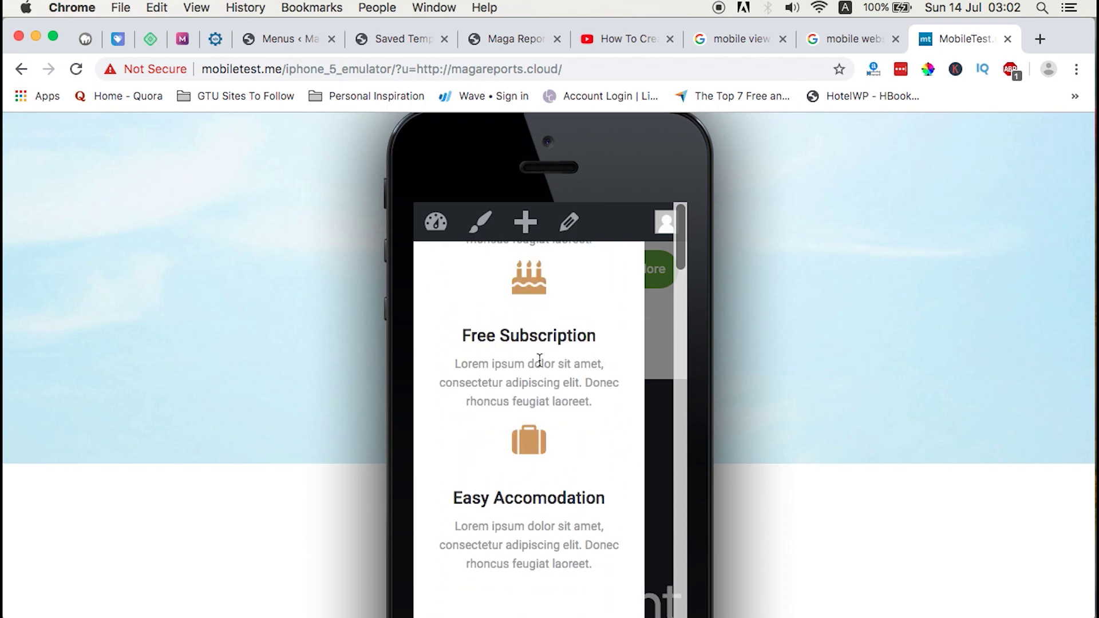
scroll(539, 359, up, 10)
scroll(539, 360, up, 3)
click(532, 273)
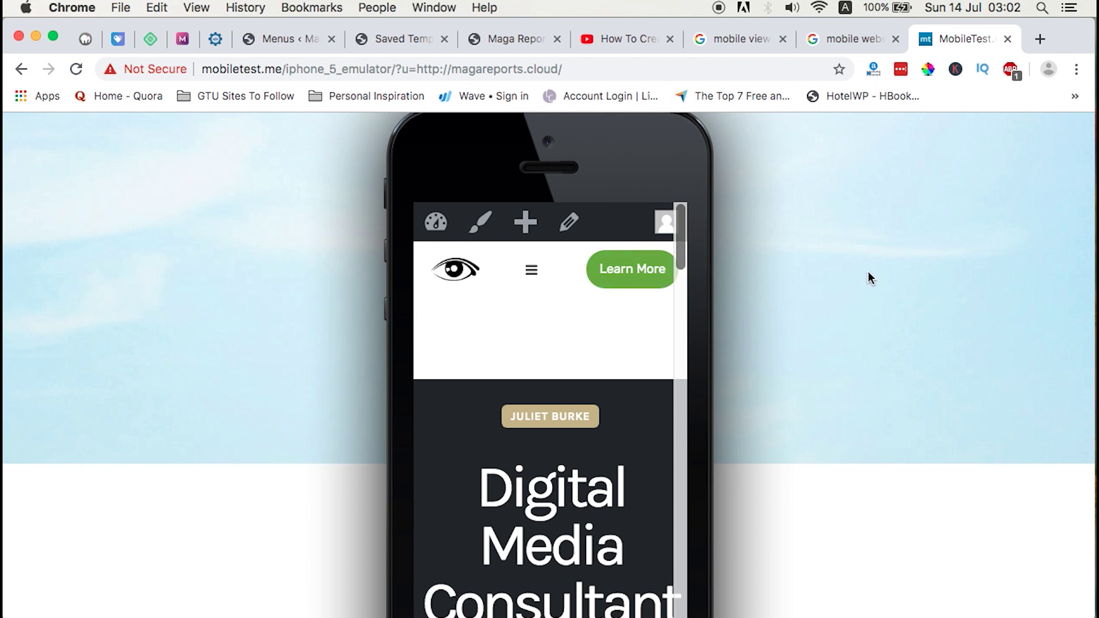
click(492, 39)
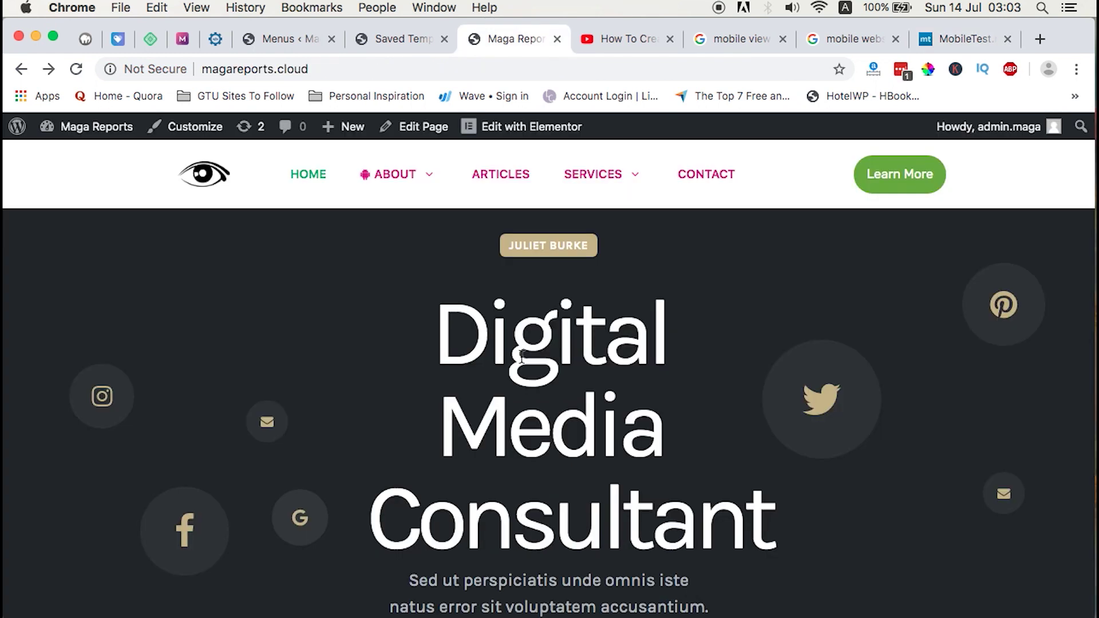